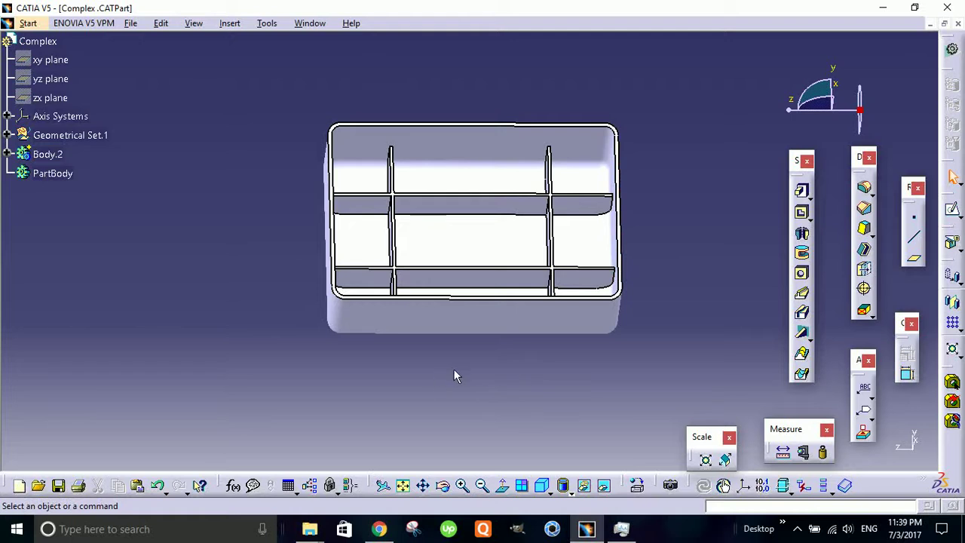
- Examine the box part's outer walls, rim, internal dividers and compartment floors from several angles and from straight above
{"action": "middle_click_drag", "start_coordinate": [455, 375], "coordinate": [376, 354]}
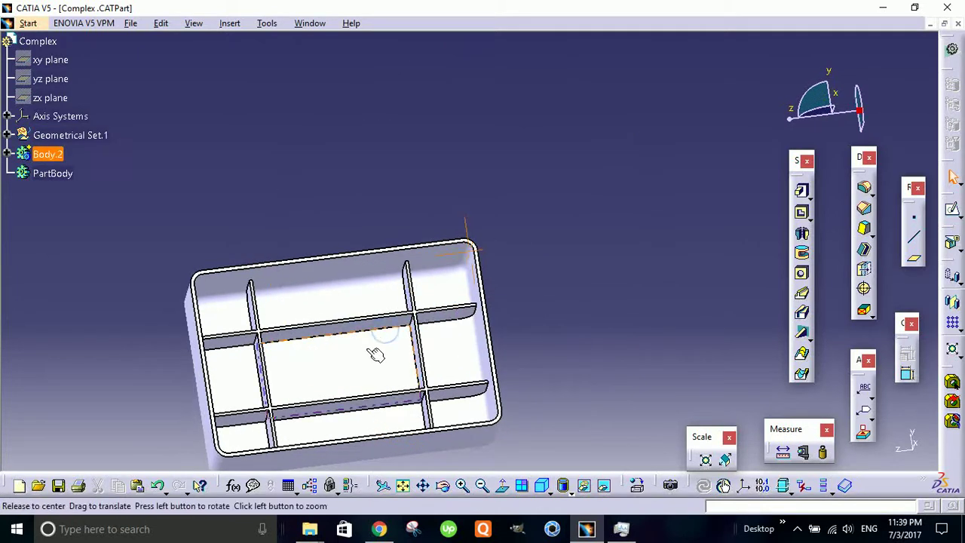
{"action": "middle_click", "coordinate": [375, 354]}
{"action": "middle_click_drag", "start_coordinate": [511, 275], "coordinate": [422, 265]}
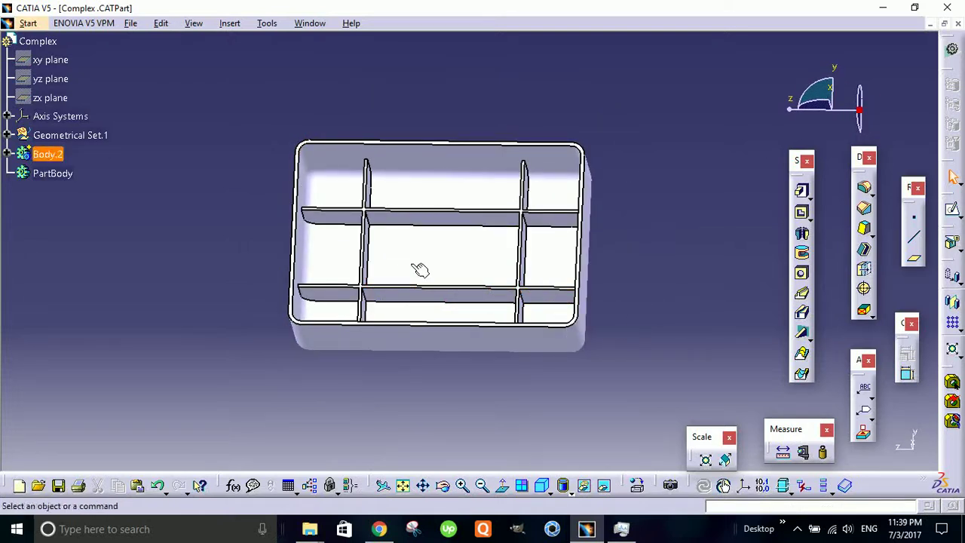
{"action": "middle_click_drag", "start_coordinate": [420, 269], "coordinate": [334, 228]}
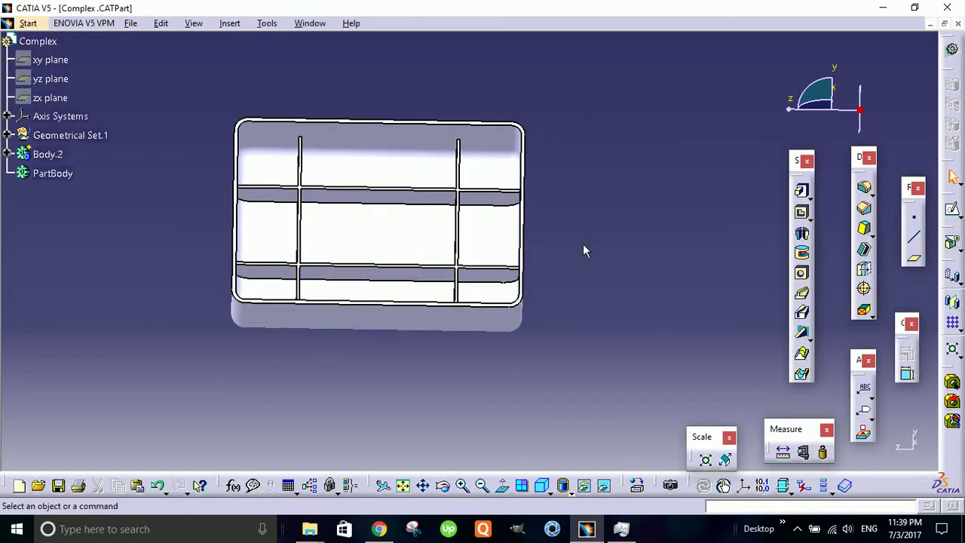
{"action": "middle_click_drag", "start_coordinate": [583, 249], "coordinate": [387, 355]}
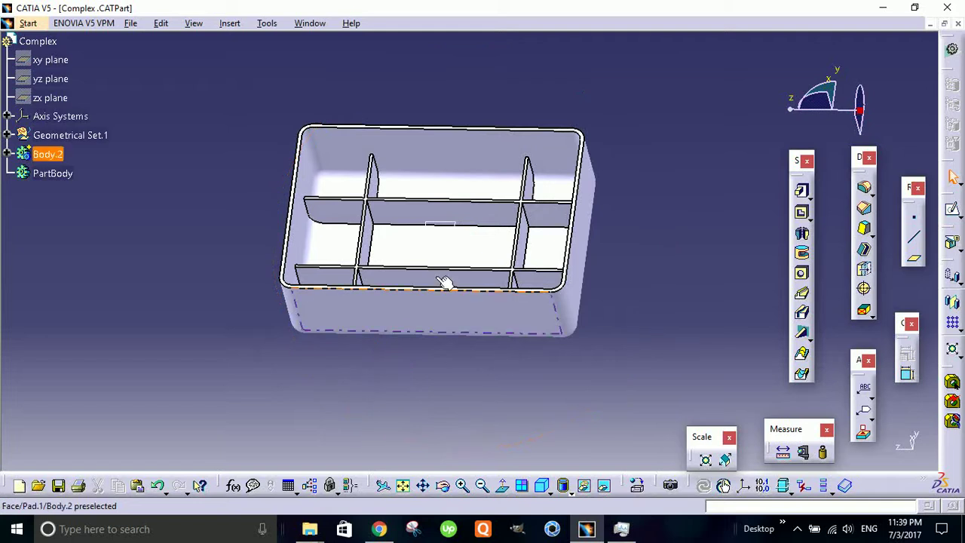
{"action": "middle_click_drag", "start_coordinate": [444, 280], "coordinate": [391, 275]}
{"action": "middle_click_drag", "start_coordinate": [657, 237], "coordinate": [655, 263]}
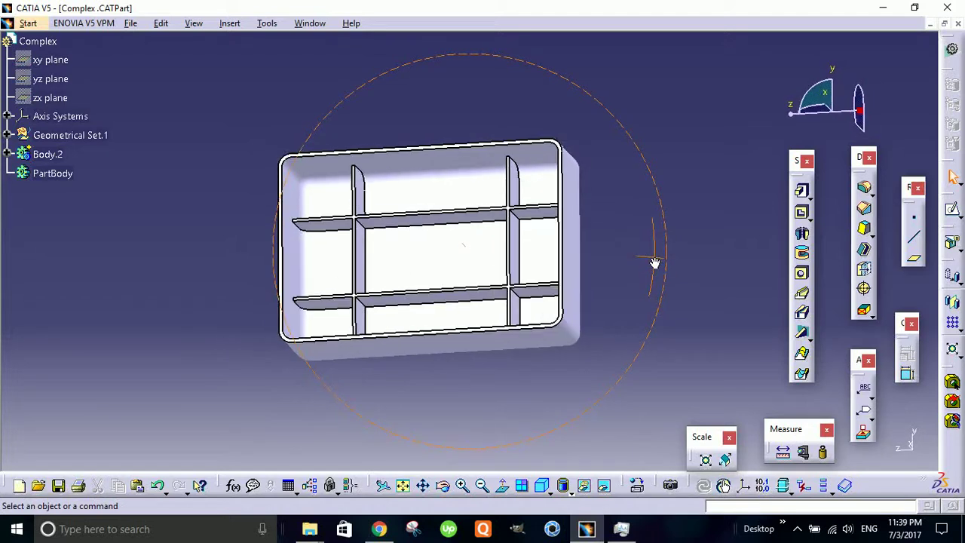
{"action": "middle_click_drag", "start_coordinate": [440, 403], "coordinate": [665, 320]}
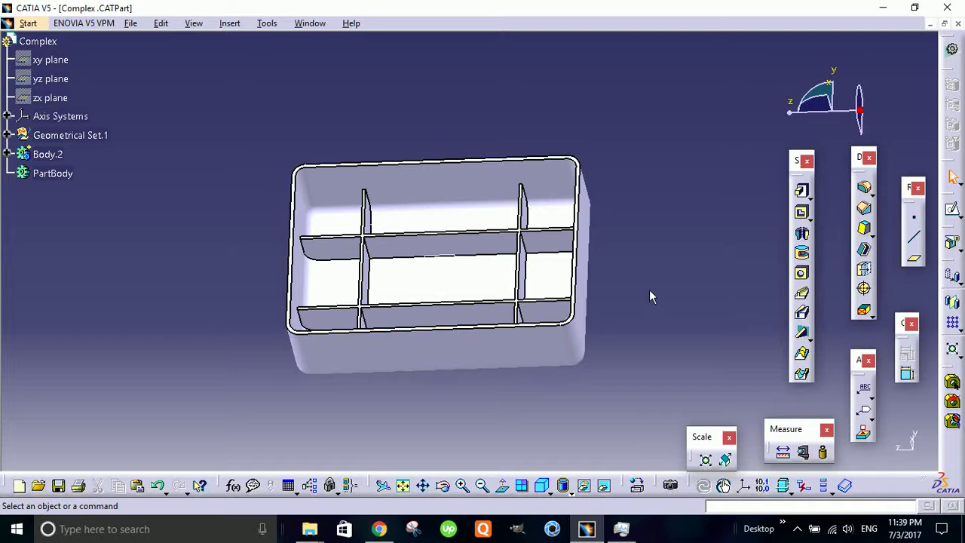
{"action": "middle_click_drag", "start_coordinate": [636, 280], "coordinate": [428, 298]}
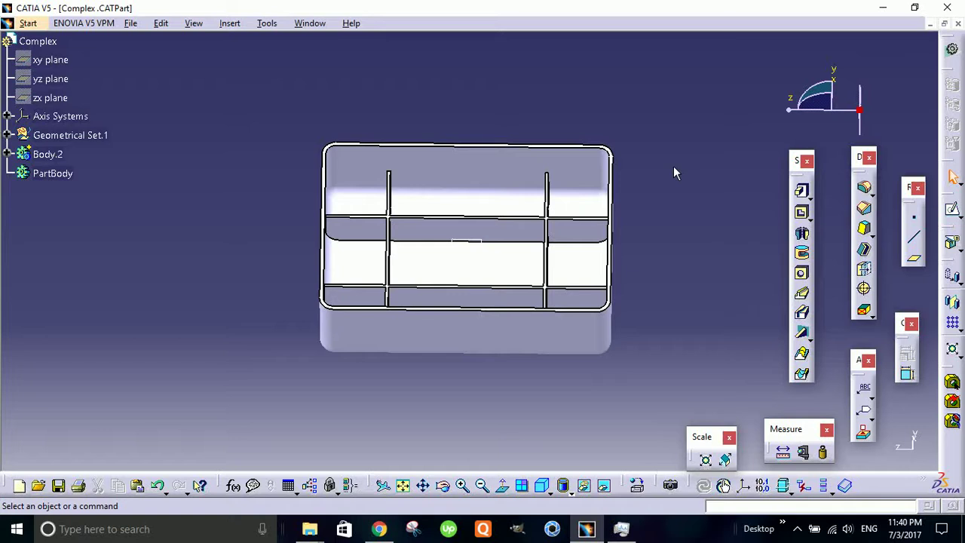
{"action": "middle_click_drag", "start_coordinate": [641, 334], "coordinate": [424, 295]}
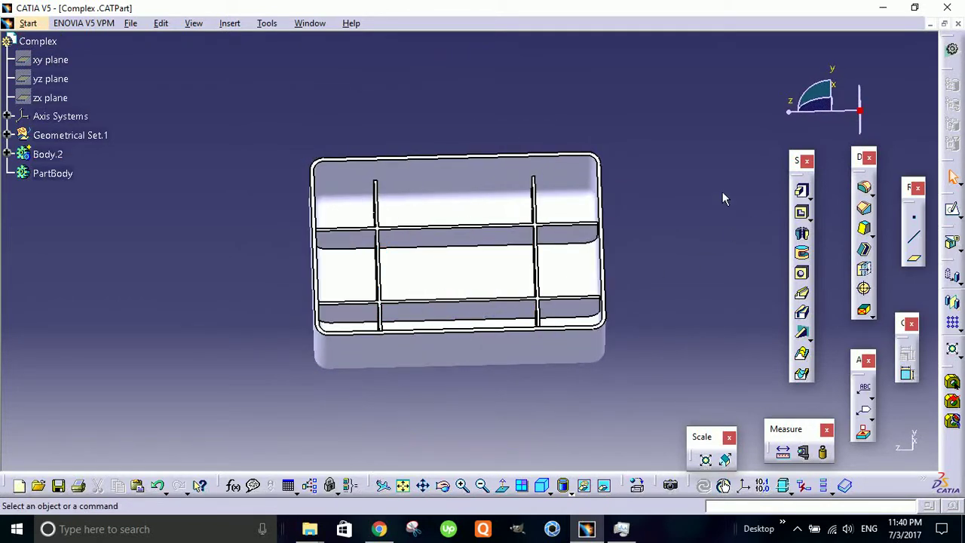
{"action": "mouse_move", "coordinate": [666, 233]}
{"action": "middle_mouse_down"}
{"action": "mouse_move", "coordinate": [683, 250]}
{"action": "mouse_move", "coordinate": [673, 258]}
{"action": "mouse_move", "coordinate": [679, 240]}
{"action": "middle_mouse_up"}
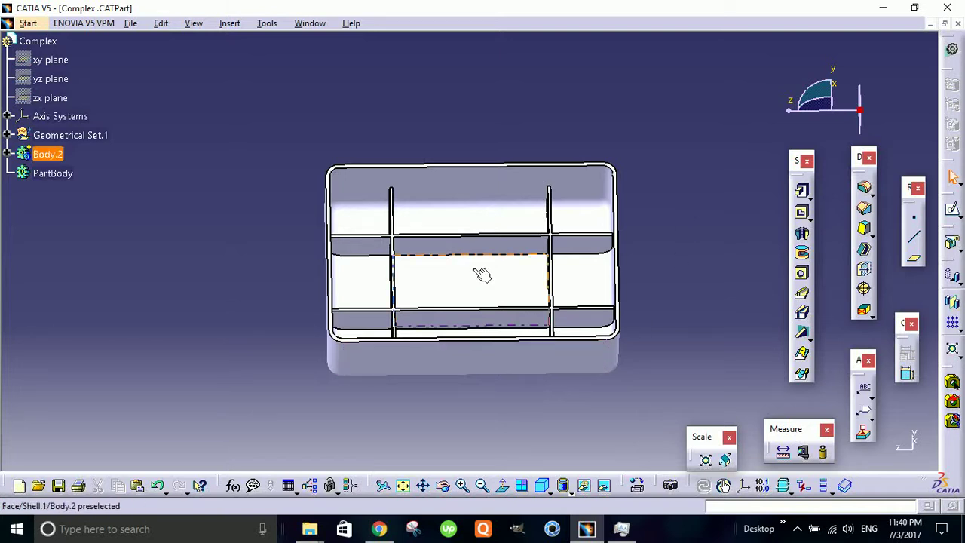
{"action": "middle_click_drag", "start_coordinate": [480, 274], "coordinate": [497, 316]}
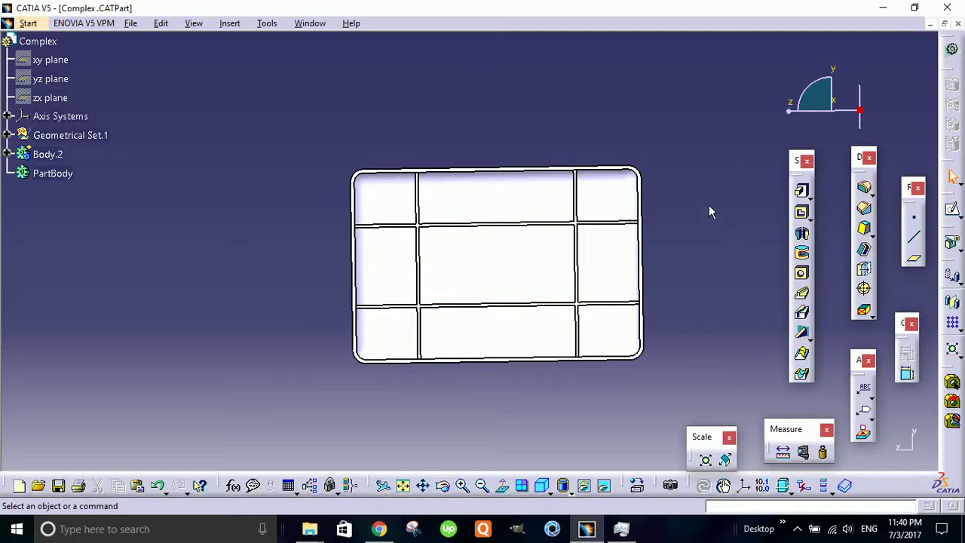
{"action": "middle_click_drag", "start_coordinate": [708, 212], "coordinate": [714, 219]}
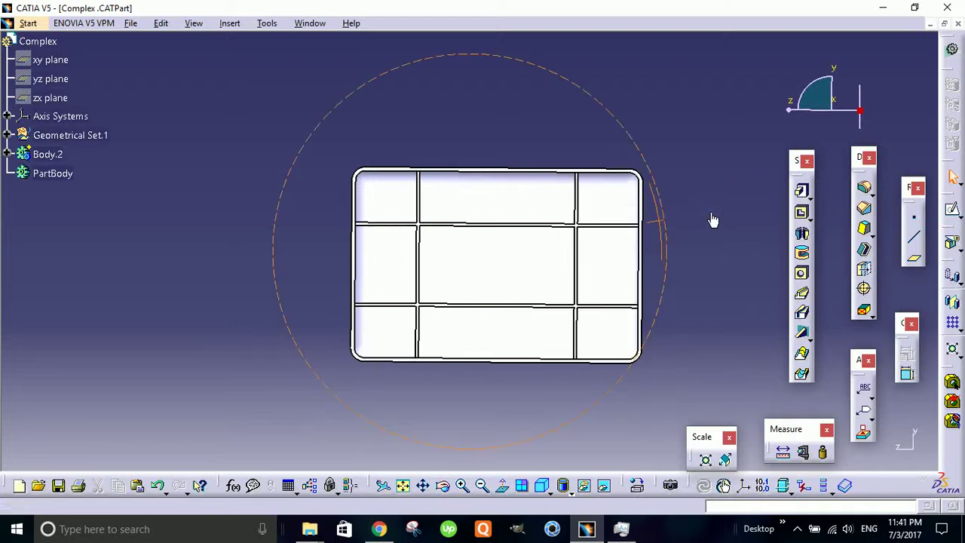
{"action": "middle_click_drag", "start_coordinate": [587, 405], "coordinate": [543, 298]}
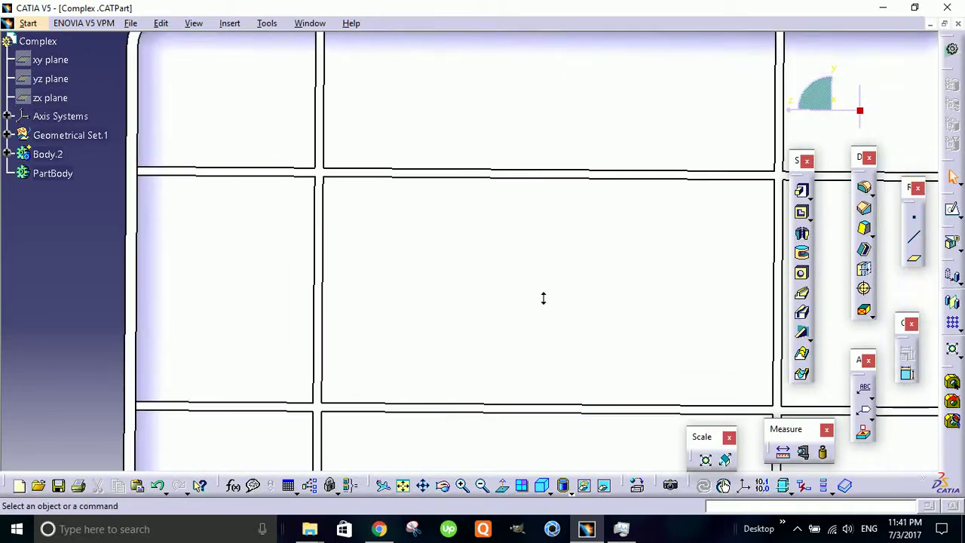
{"action": "middle_click_drag", "start_coordinate": [614, 269], "coordinate": [420, 308]}
{"action": "left_click", "coordinate": [688, 165]}
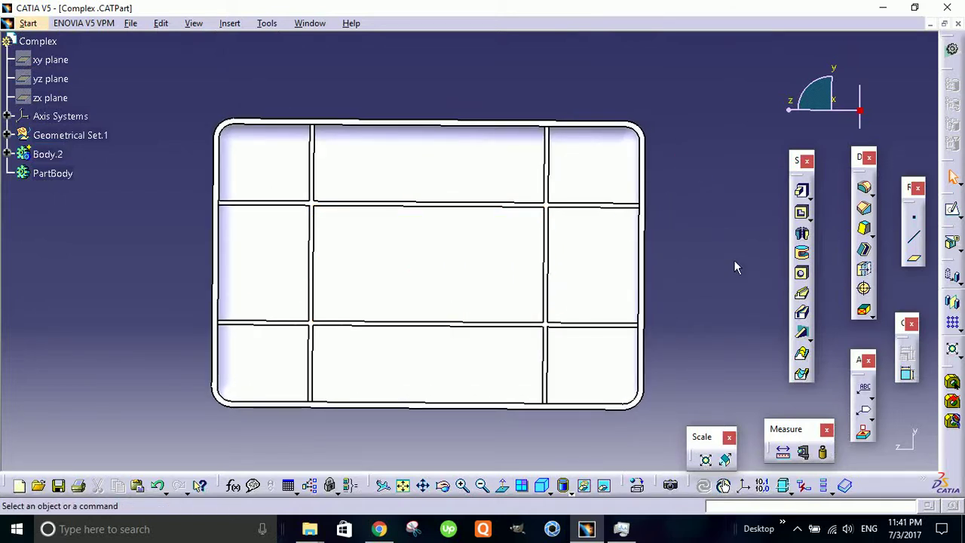
{"action": "middle_click_drag", "start_coordinate": [735, 262], "coordinate": [755, 261]}
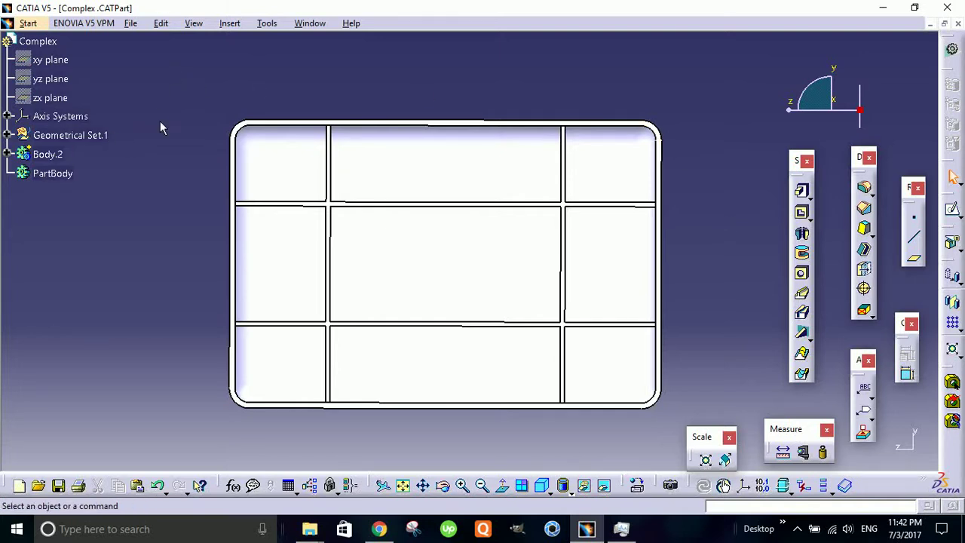
- Make Geometrical Set.1 the active work object and expand it in the specification tree
{"action": "left_click", "coordinate": [100, 136]}
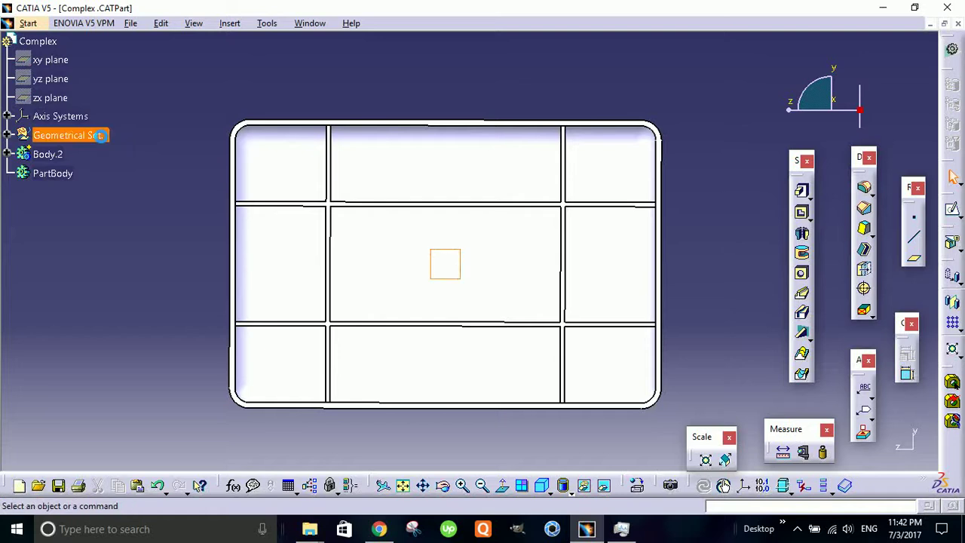
{"action": "right_click", "coordinate": [100, 136]}
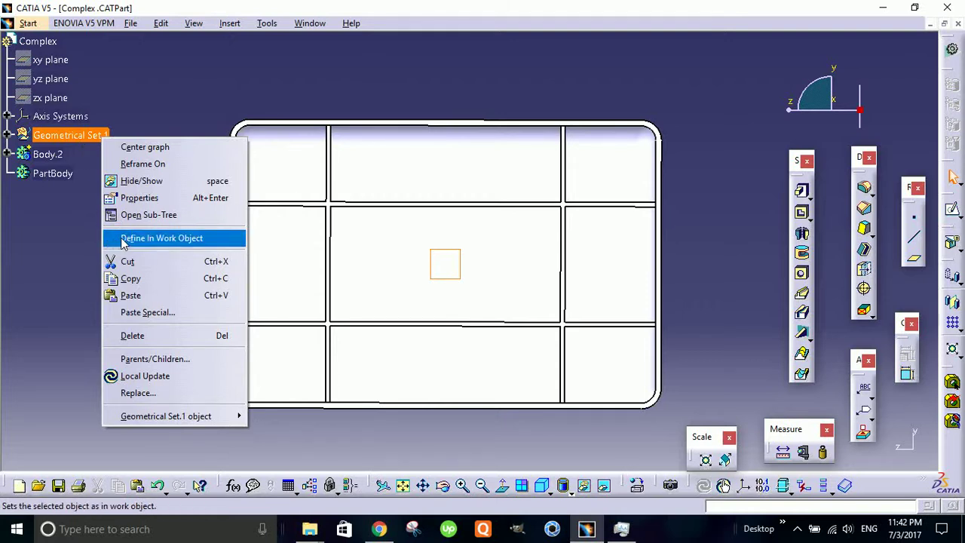
{"action": "left_click", "coordinate": [161, 239]}
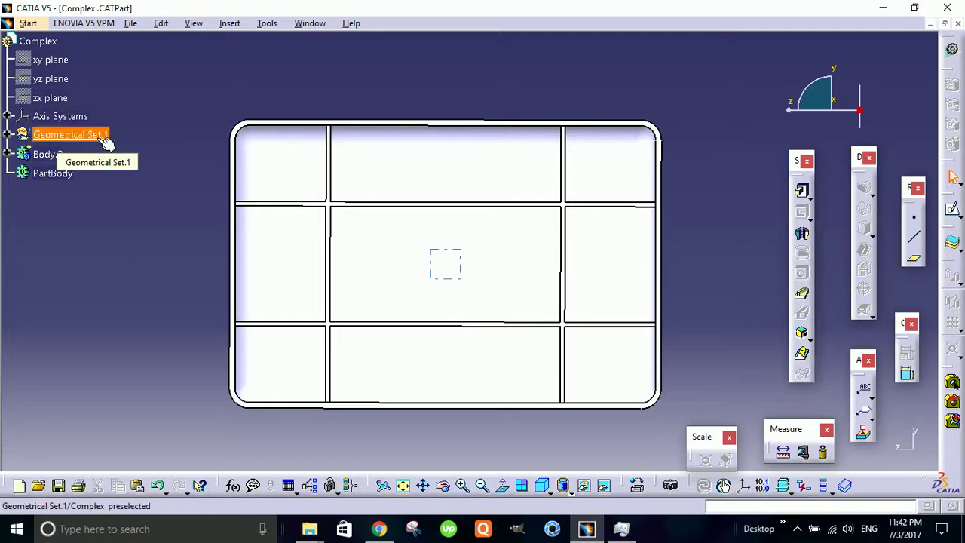
{"action": "left_click", "coordinate": [230, 23]}
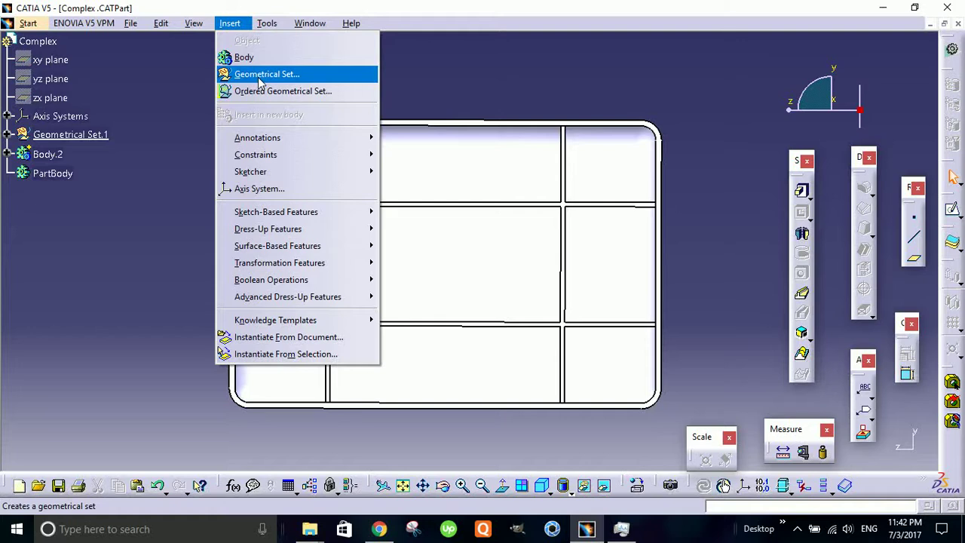
{"action": "left_click", "coordinate": [5, 138]}
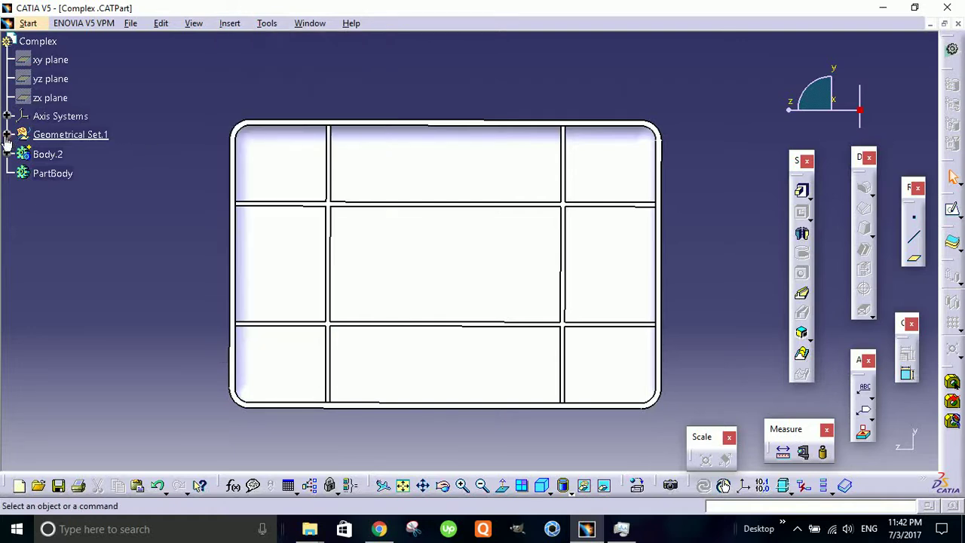
{"action": "left_click", "coordinate": [6, 135]}
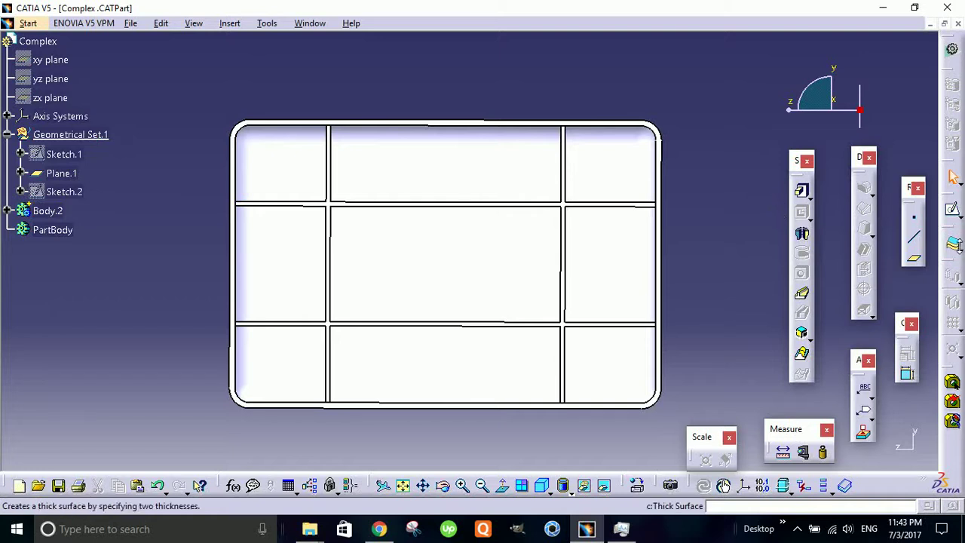
- Start a new sketch on the floor face of the box's central compartment
{"action": "left_click", "coordinate": [952, 210]}
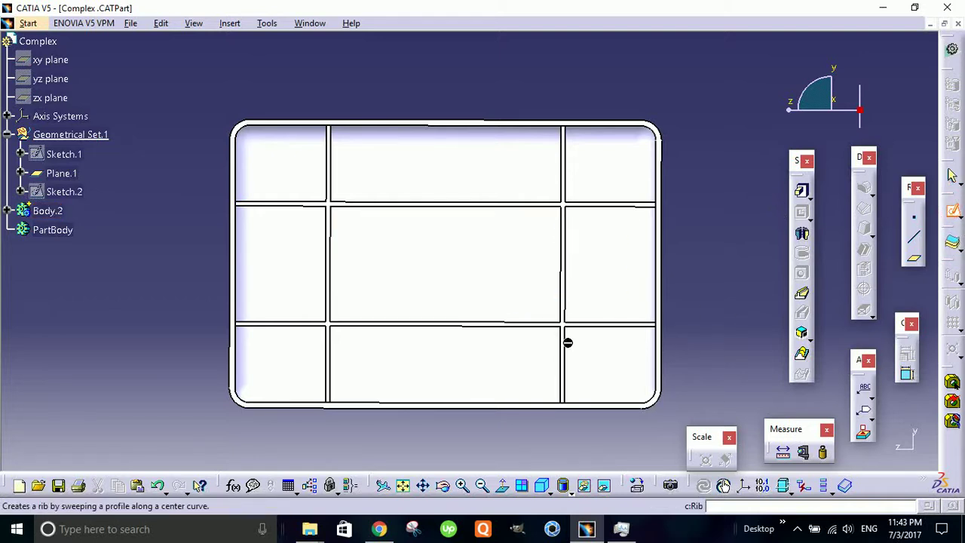
{"action": "left_click", "coordinate": [537, 300]}
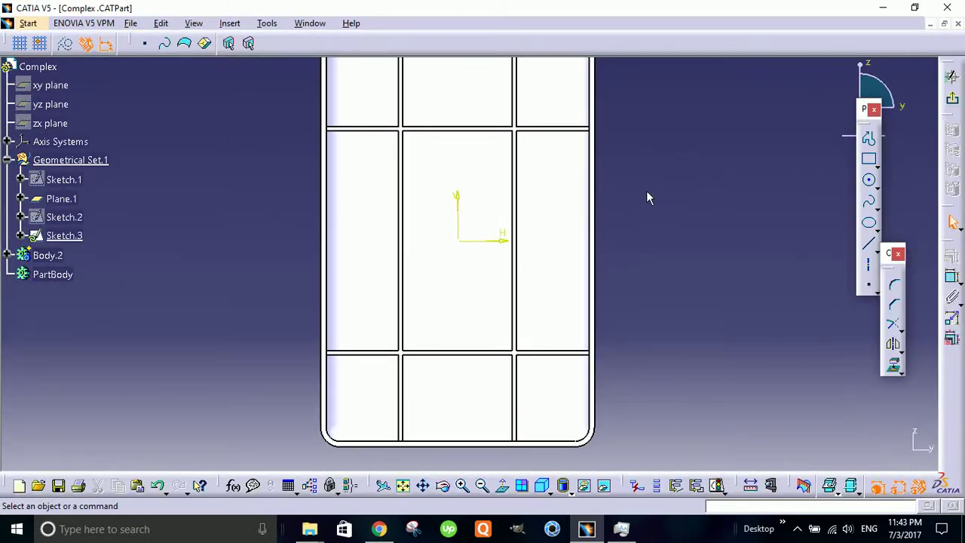
{"action": "mouse_move", "coordinate": [647, 192]}
{"action": "middle_mouse_down"}
{"action": "mouse_move", "coordinate": [651, 276]}
{"action": "mouse_move", "coordinate": [645, 199]}
{"action": "mouse_move", "coordinate": [646, 231]}
{"action": "middle_mouse_up"}
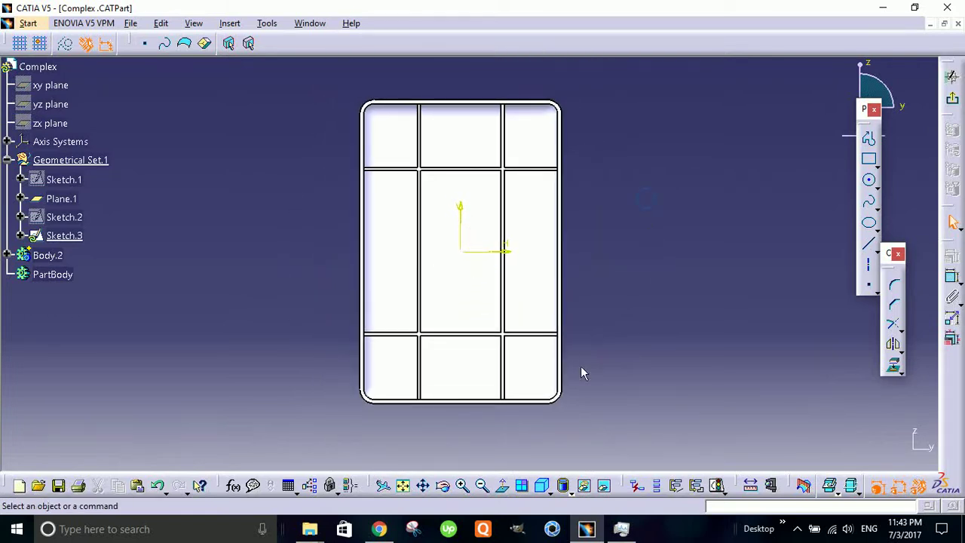
{"action": "middle_click_drag", "start_coordinate": [580, 373], "coordinate": [404, 246]}
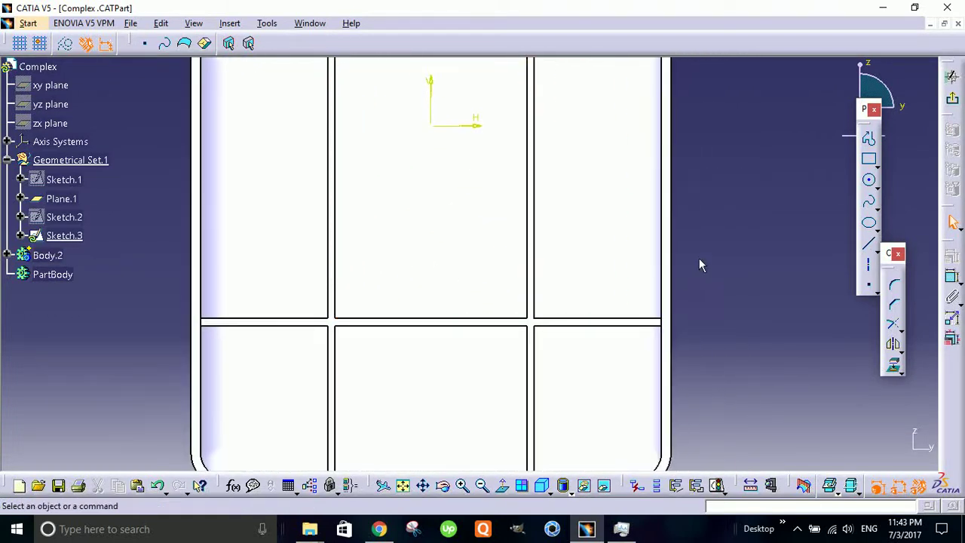
- Set the model's display style to wireframe
{"action": "left_click", "coordinate": [567, 491]}
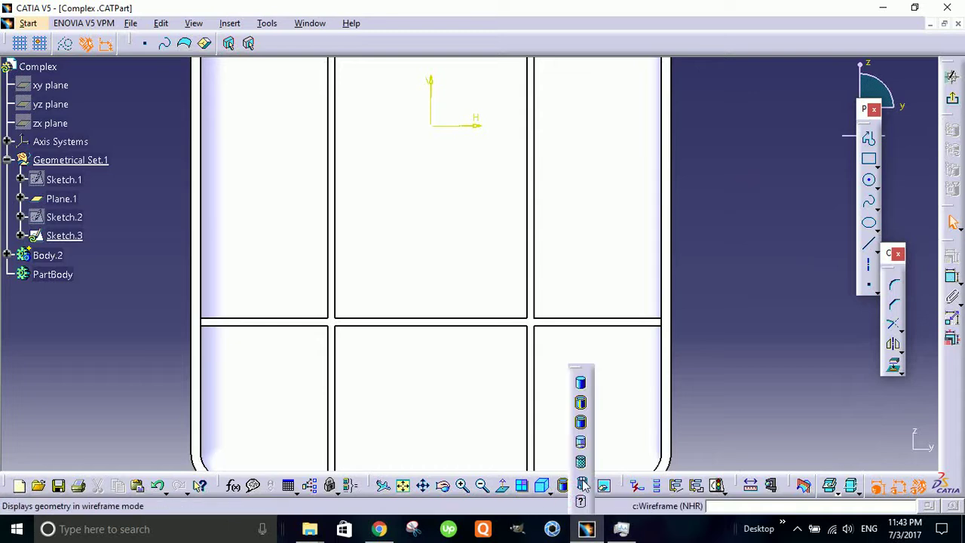
{"action": "left_click", "coordinate": [581, 461]}
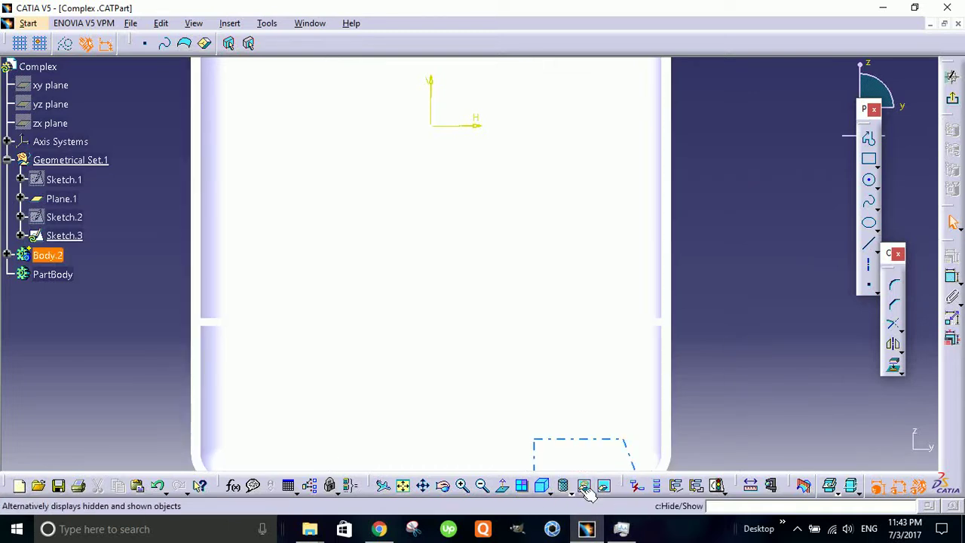
{"action": "left_click", "coordinate": [567, 485]}
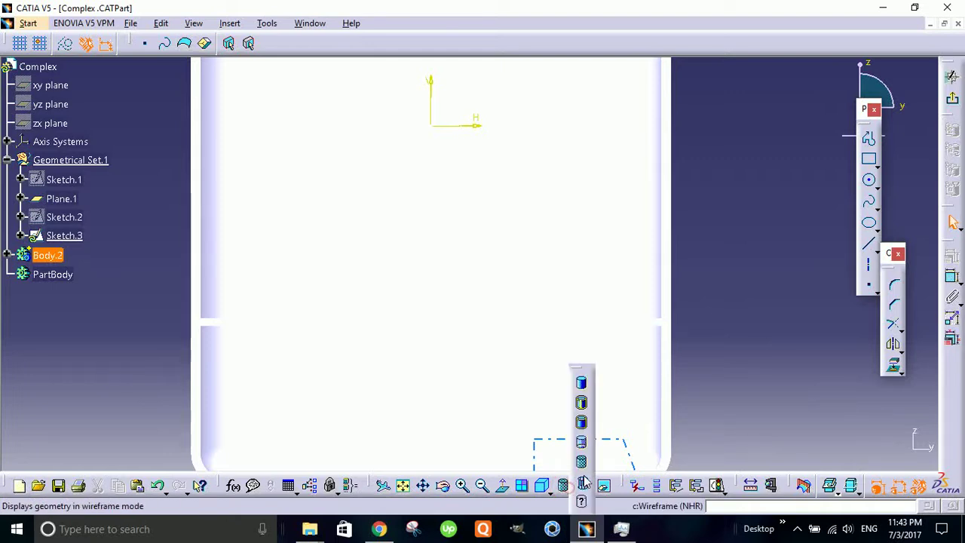
{"action": "left_click", "coordinate": [580, 477]}
- Sketch two concentric circles with radii of about 3 mm and 1.3 mm inside the central compartment, near one divider corner
{"action": "middle_click_drag", "start_coordinate": [737, 329], "coordinate": [685, 304]}
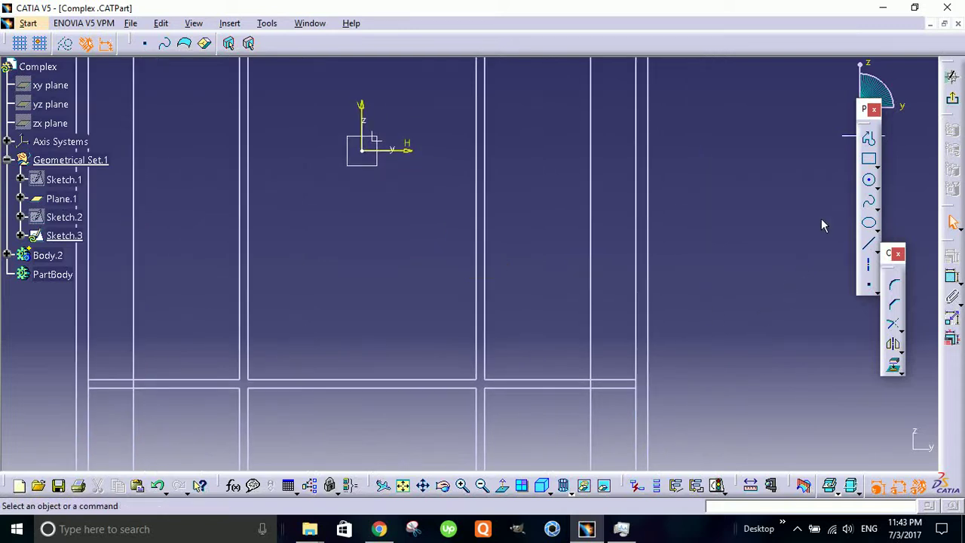
{"action": "left_click", "coordinate": [869, 179]}
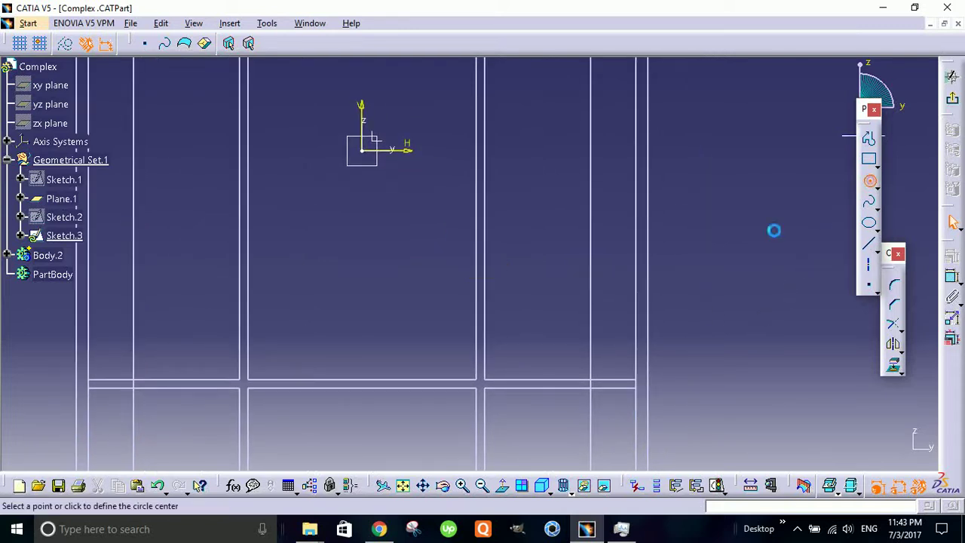
{"action": "left_click", "coordinate": [423, 336]}
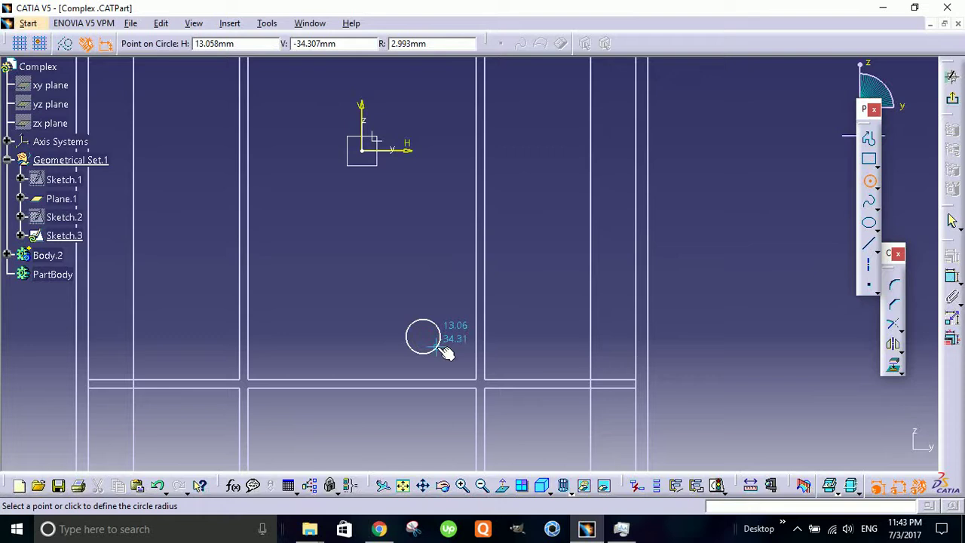
{"action": "left_click", "coordinate": [445, 351]}
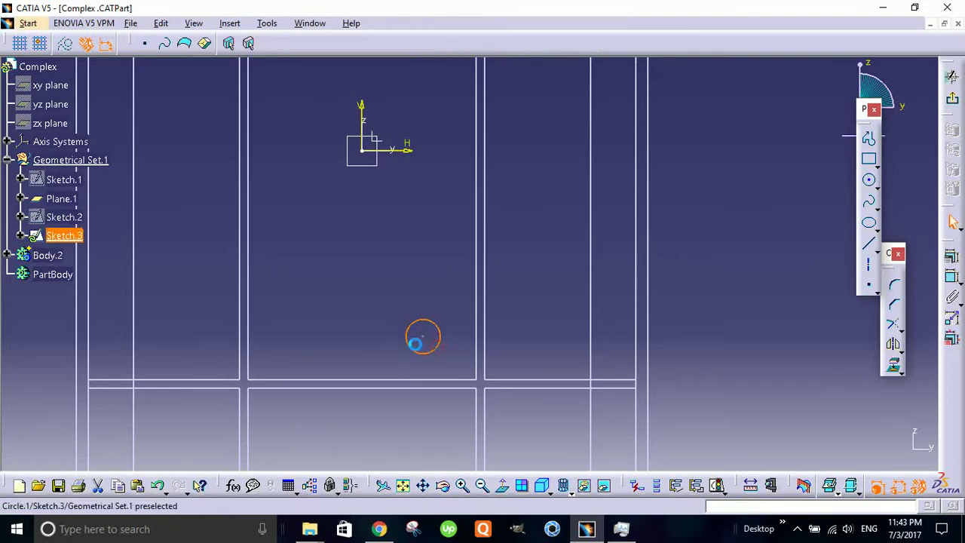
{"action": "left_click", "coordinate": [870, 182]}
{"action": "left_click", "coordinate": [424, 336]}
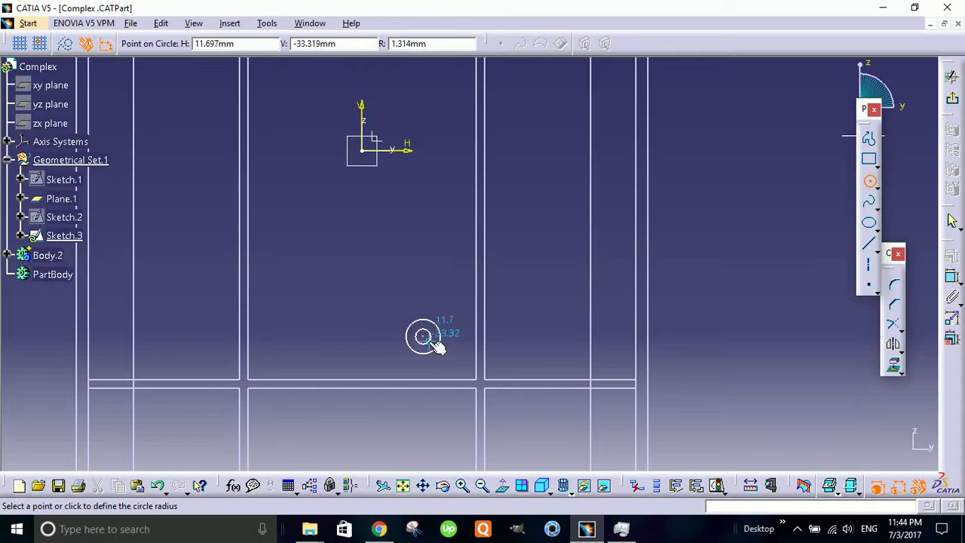
{"action": "left_click", "coordinate": [437, 343]}
- Dimension the inner circle's diameter and set it to 2.8 mm
{"action": "mouse_move", "coordinate": [733, 329]}
{"action": "middle_mouse_down"}
{"action": "mouse_move", "coordinate": [784, 289]}
{"action": "mouse_move", "coordinate": [784, 301]}
{"action": "middle_mouse_up"}
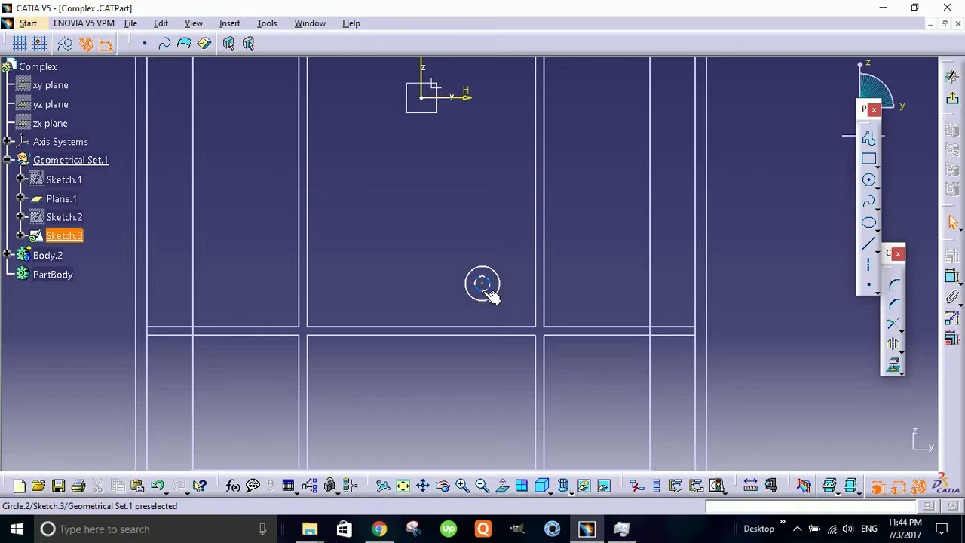
{"action": "mouse_move", "coordinate": [510, 304]}
{"action": "middle_mouse_down"}
{"action": "mouse_move", "coordinate": [459, 352]}
{"action": "mouse_move", "coordinate": [453, 201]}
{"action": "mouse_move", "coordinate": [461, 277]}
{"action": "middle_mouse_up"}
{"action": "scroll", "coordinate": [459, 350], "scroll_direction": "up", "scroll_amount": 3}
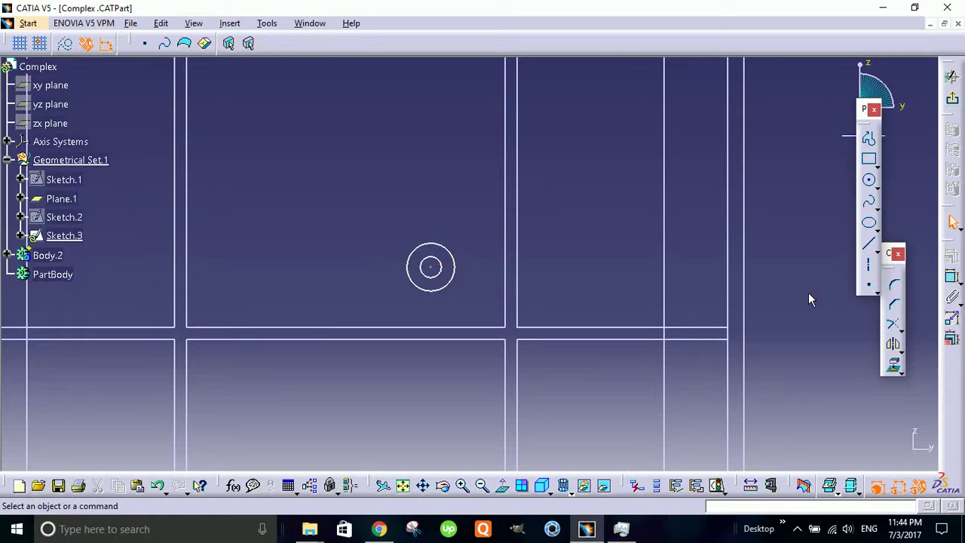
{"action": "left_click", "coordinate": [952, 278]}
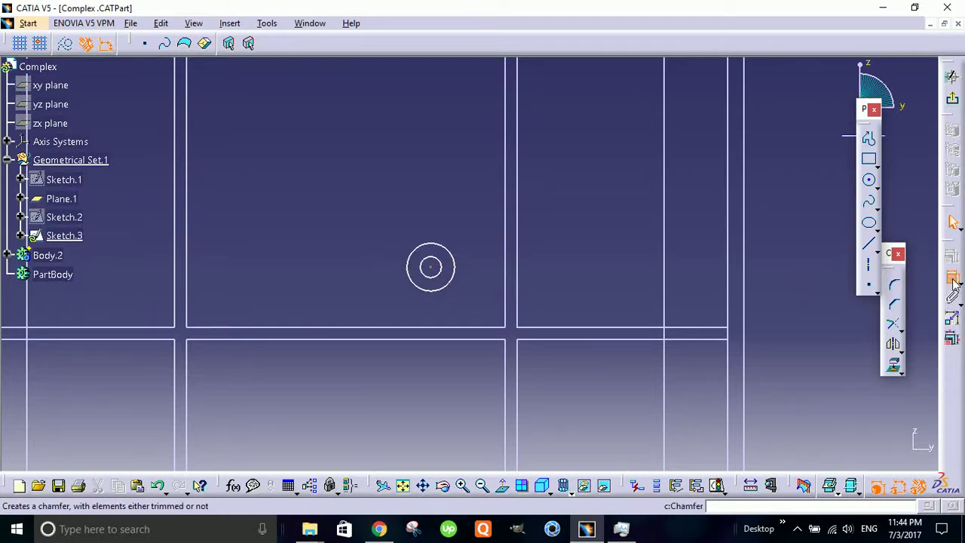
{"action": "left_click", "coordinate": [437, 273]}
{"action": "left_click", "coordinate": [787, 193]}
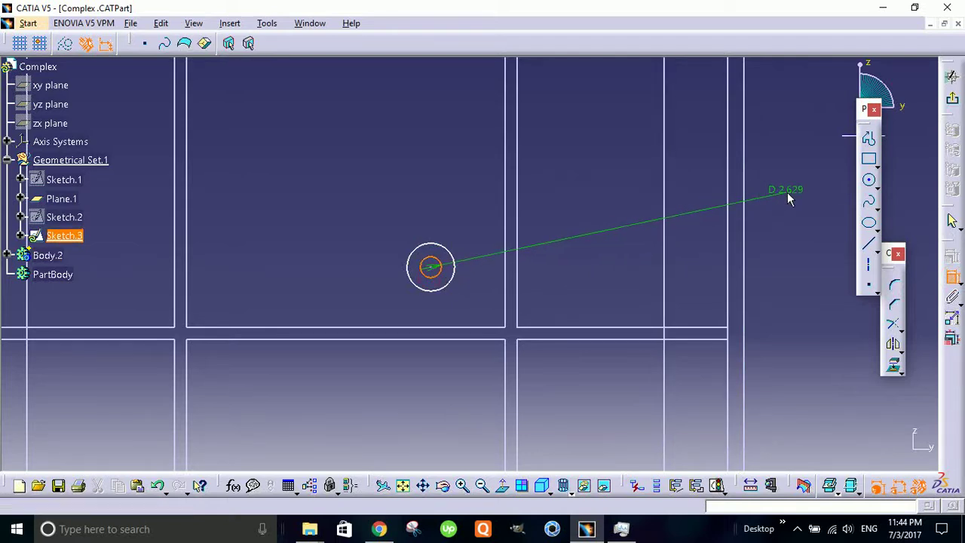
{"action": "double_click", "coordinate": [793, 192]}
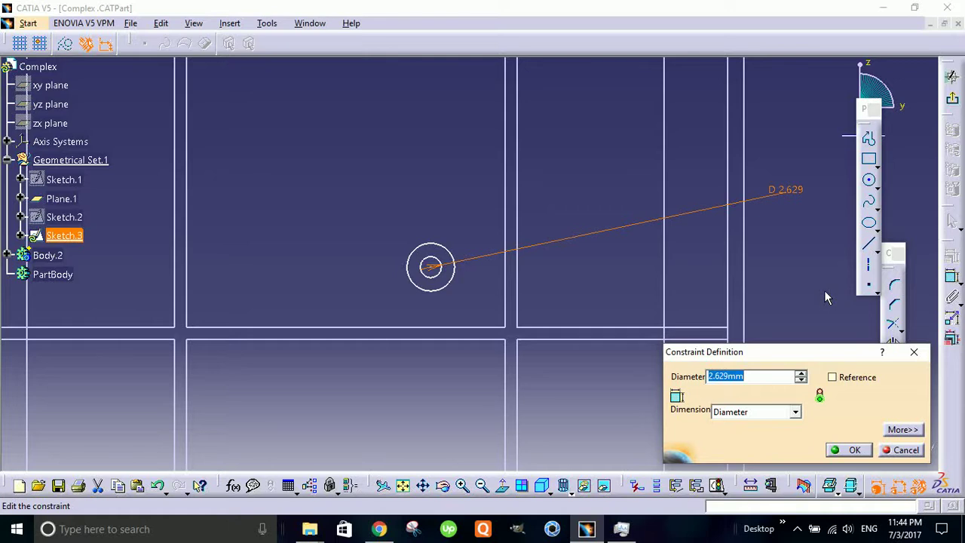
{"action": "type", "text": "2.8"}
{"action": "key", "text": "Return"}
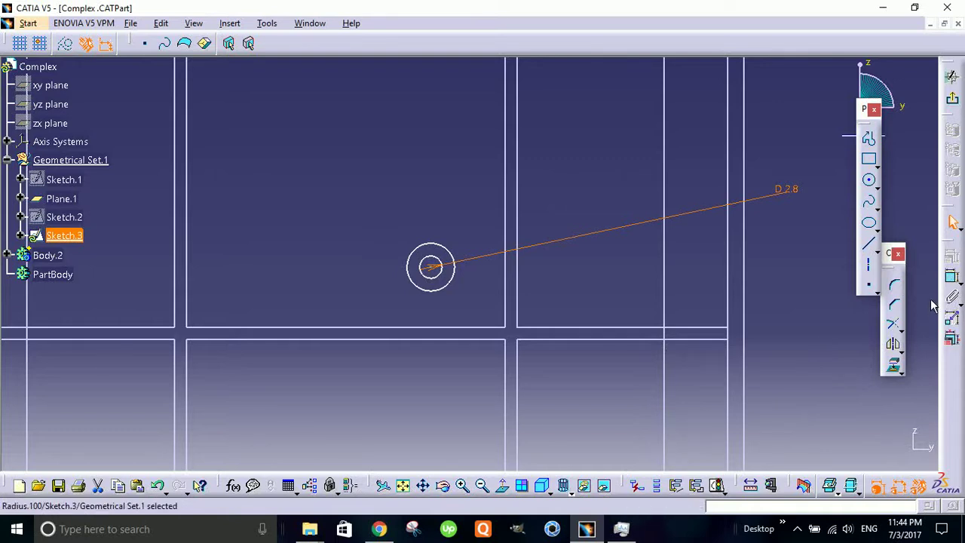
- Dimension the outer circle's diameter and set it to 5.5 mm
{"action": "left_click", "coordinate": [951, 276]}
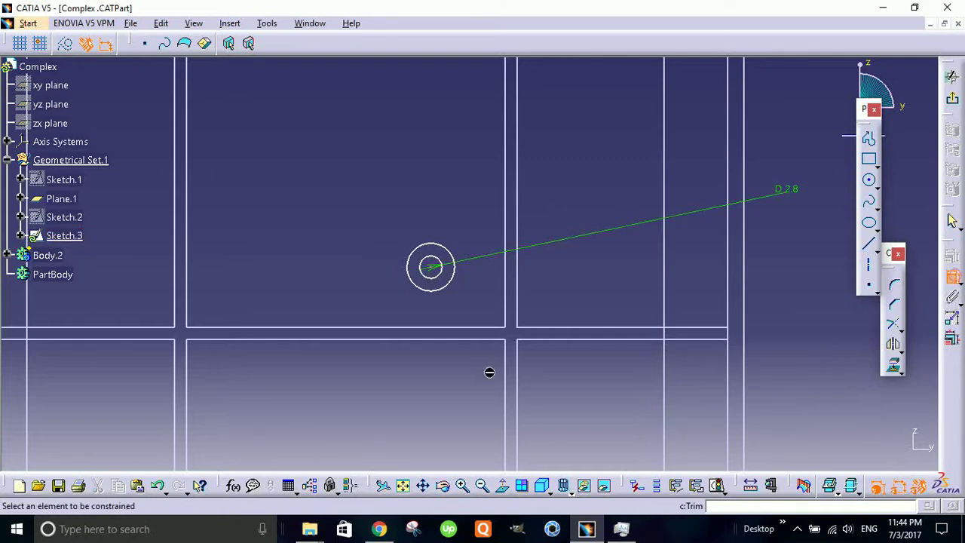
{"action": "left_click", "coordinate": [442, 290]}
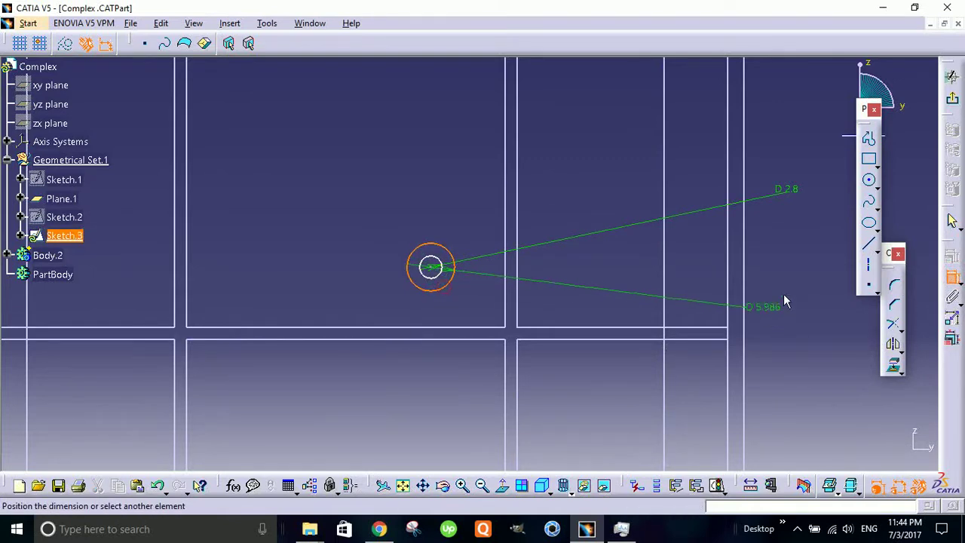
{"action": "left_click", "coordinate": [798, 275]}
{"action": "double_click", "coordinate": [797, 271]}
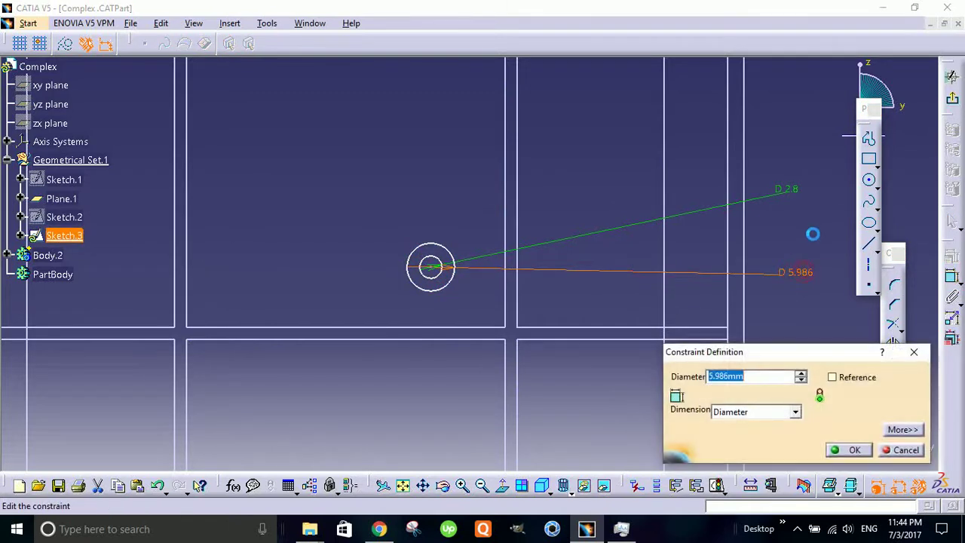
{"action": "type", "text": "5.5"}
{"action": "key", "text": "Return"}
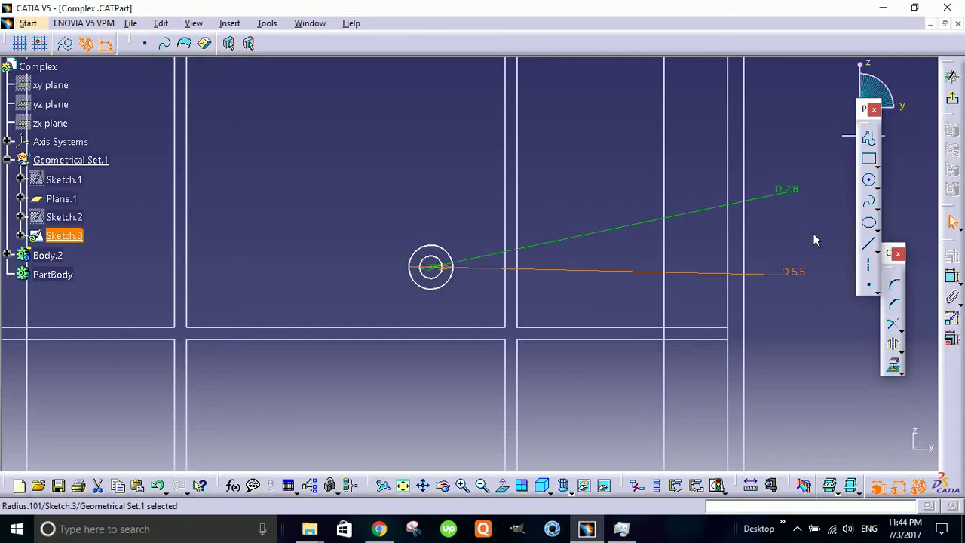
{"action": "left_click", "coordinate": [796, 347]}
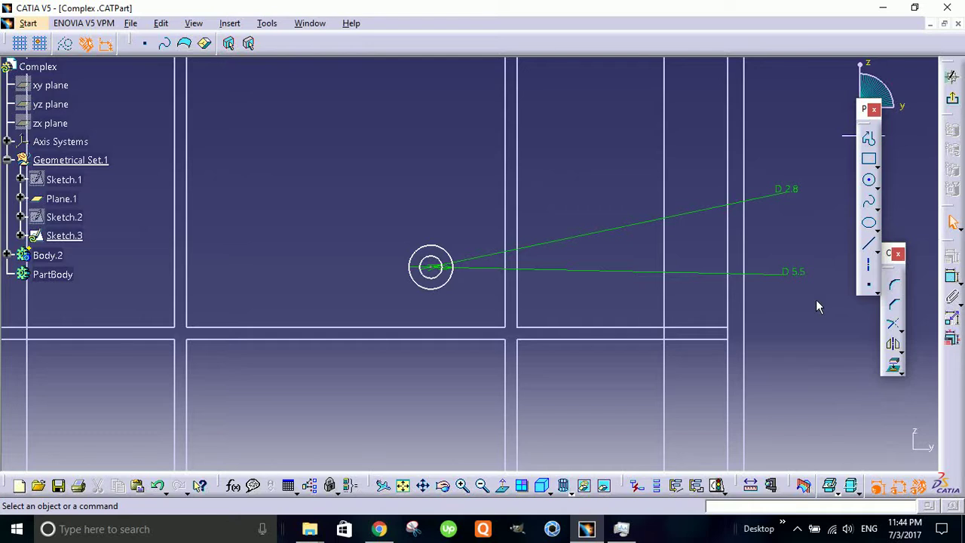
{"action": "left_click", "coordinate": [955, 278]}
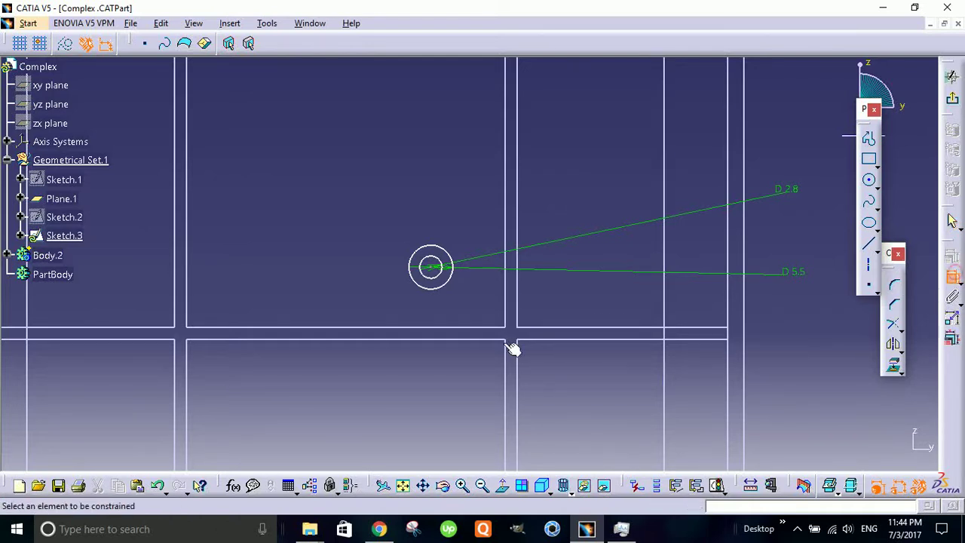
{"action": "left_click", "coordinate": [441, 288]}
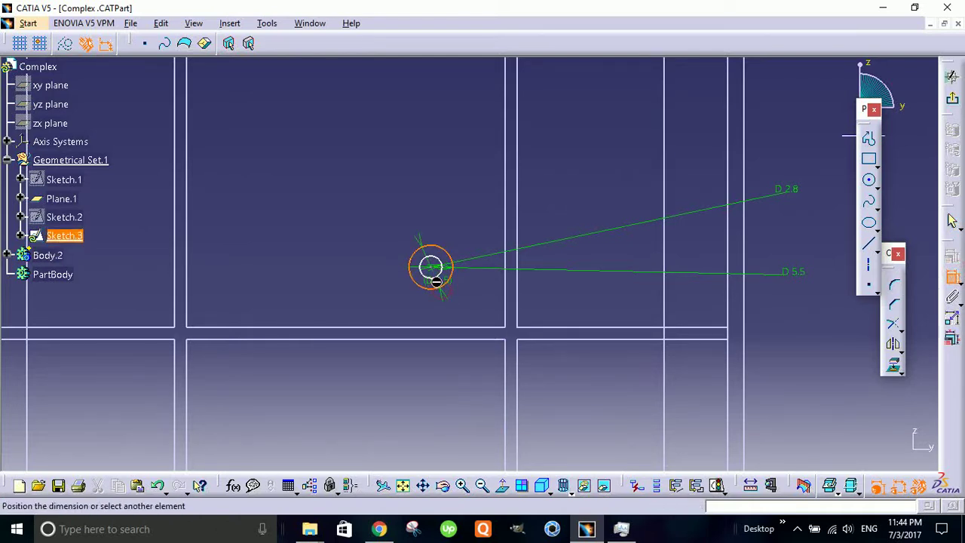
{"action": "left_click", "coordinate": [440, 274]}
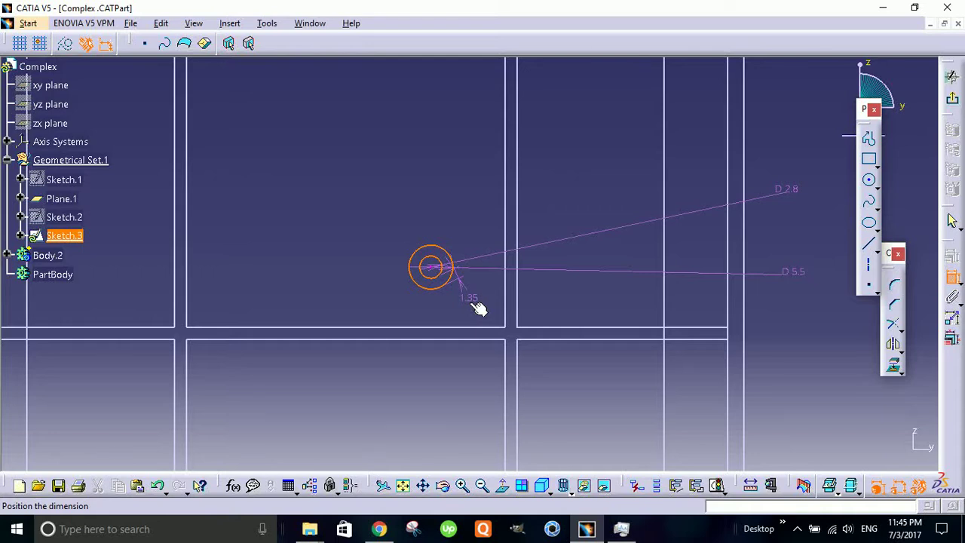
{"action": "key", "text": "Escape"}
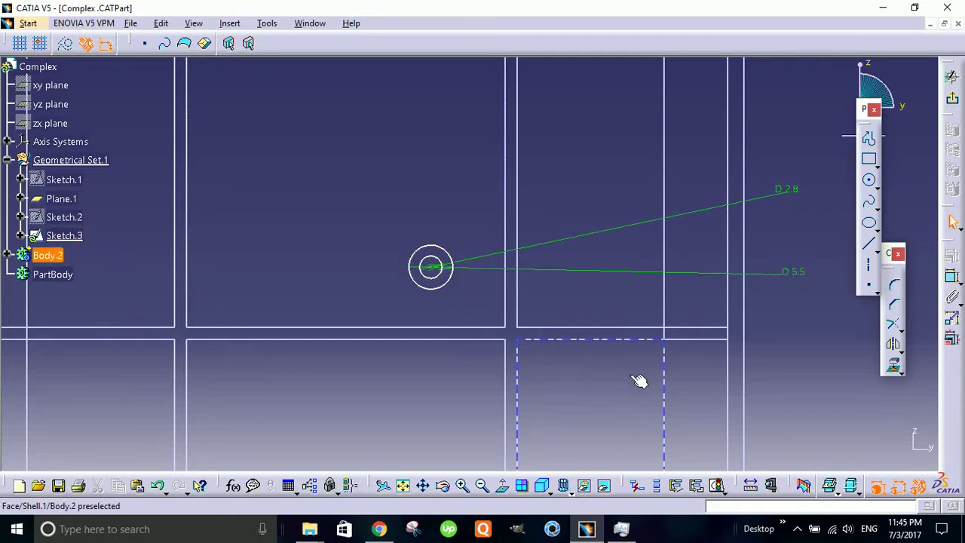
- Dimension the distances from the concentric circles' centre to the sketch's horizontal and vertical axes
{"action": "mouse_move", "coordinate": [640, 381]}
{"action": "middle_mouse_down"}
{"action": "mouse_move", "coordinate": [567, 316]}
{"action": "mouse_move", "coordinate": [574, 398]}
{"action": "middle_mouse_up"}
{"action": "middle_click_drag", "start_coordinate": [762, 312], "coordinate": [790, 389]}
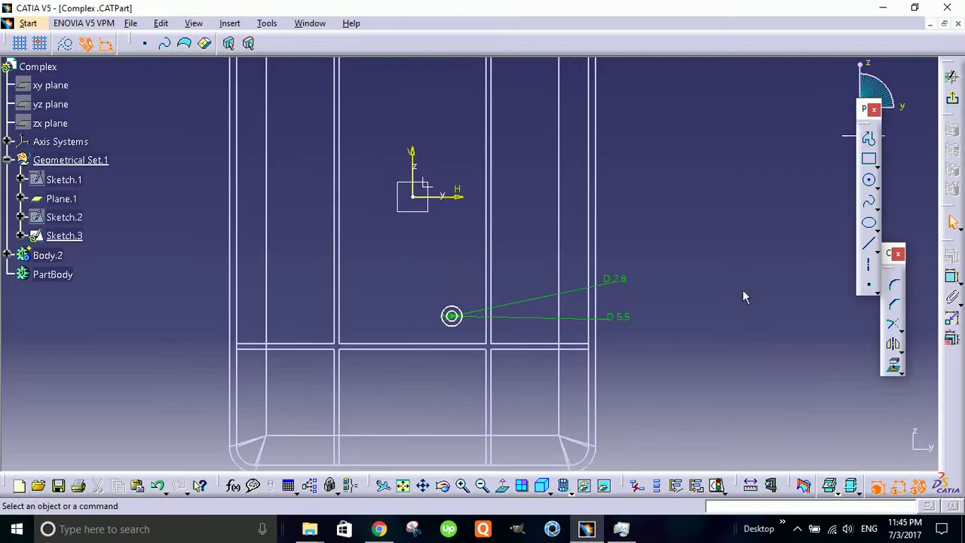
{"action": "left_click", "coordinate": [951, 278]}
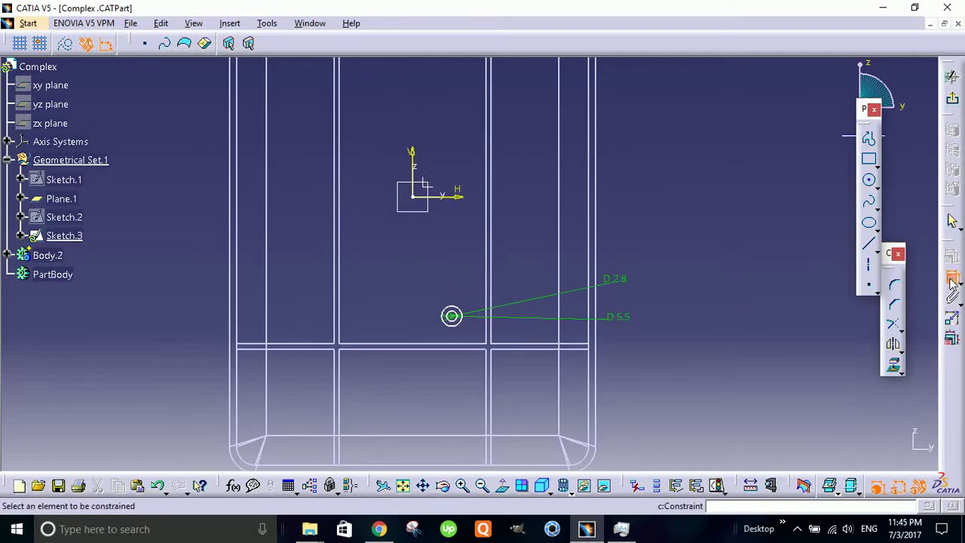
{"action": "left_click", "coordinate": [452, 316]}
{"action": "left_click", "coordinate": [462, 197]}
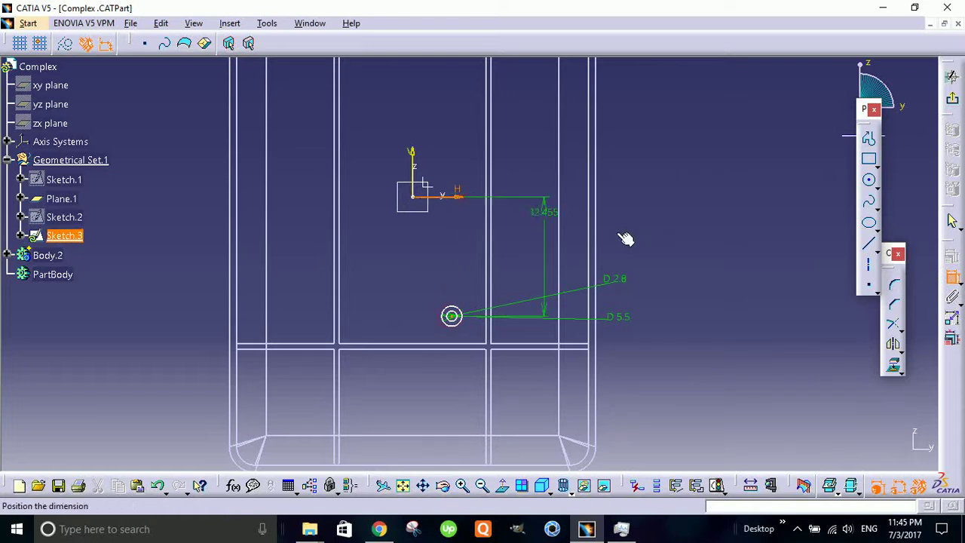
{"action": "left_click", "coordinate": [716, 258]}
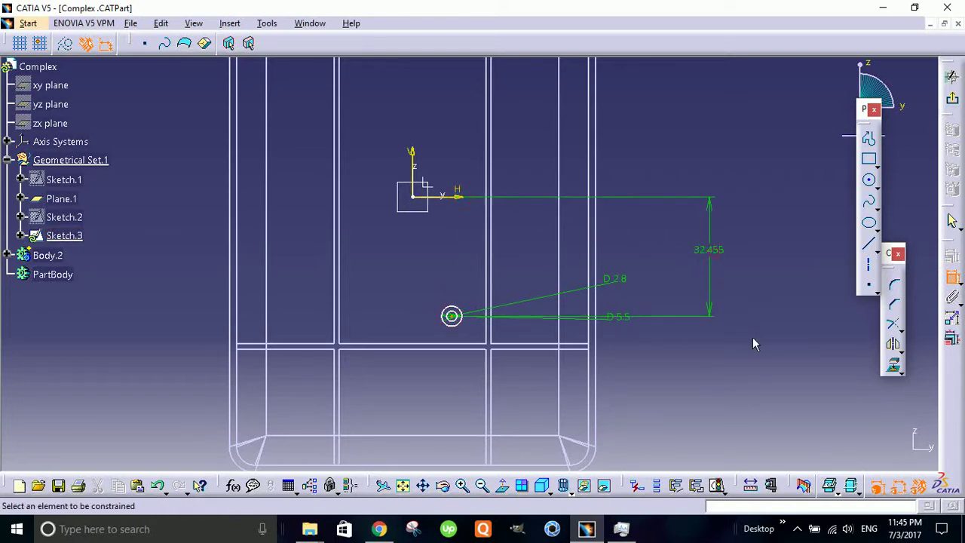
{"action": "left_click", "coordinate": [452, 316]}
{"action": "left_click", "coordinate": [414, 154]}
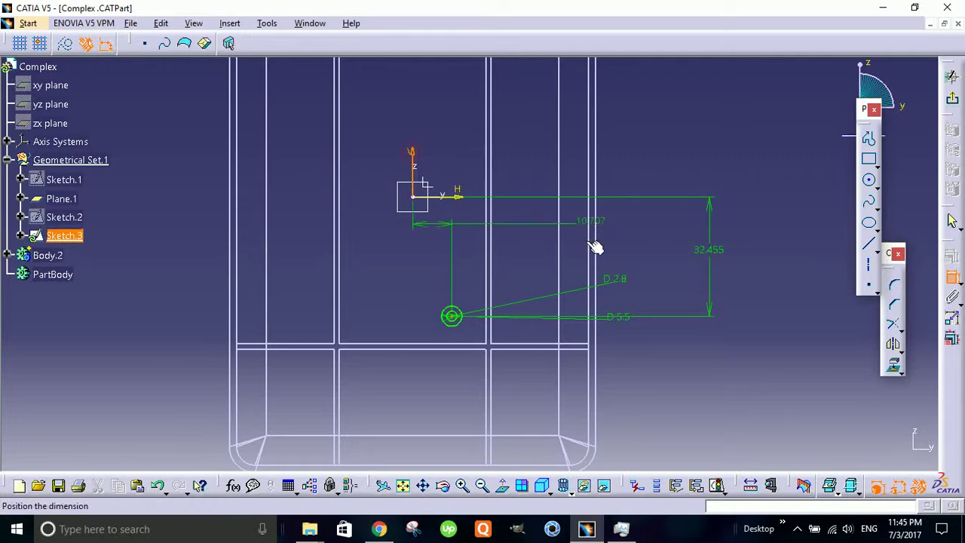
{"action": "left_click", "coordinate": [646, 254]}
{"action": "mouse_move", "coordinate": [747, 339]}
{"action": "middle_mouse_down"}
{"action": "mouse_move", "coordinate": [767, 343]}
{"action": "mouse_move", "coordinate": [759, 321]}
{"action": "mouse_move", "coordinate": [707, 307]}
{"action": "middle_mouse_up"}
{"action": "left_click", "coordinate": [767, 343]}
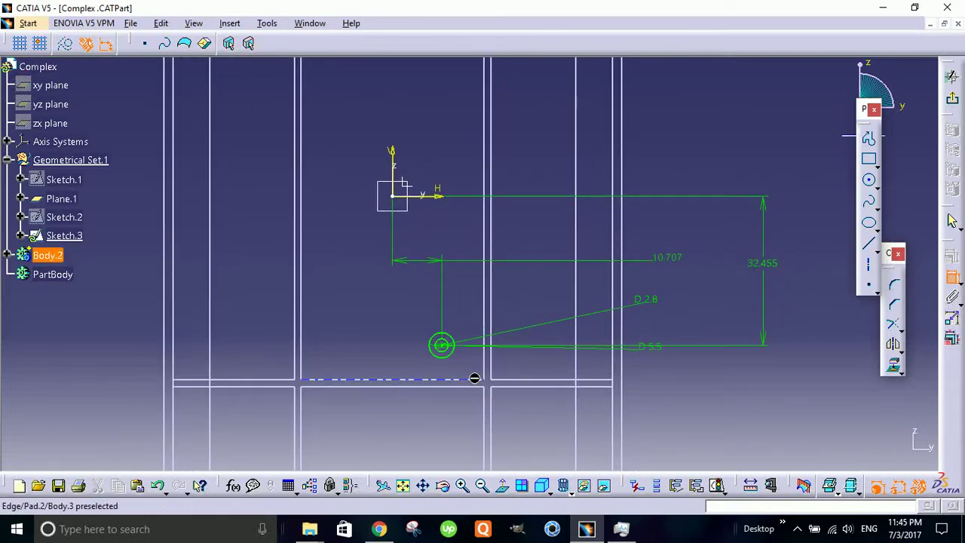
- Set the circle centre's distance to the vertical axis to 12 mm and to the horizontal axis to 35 mm
{"action": "double_click", "coordinate": [677, 272]}
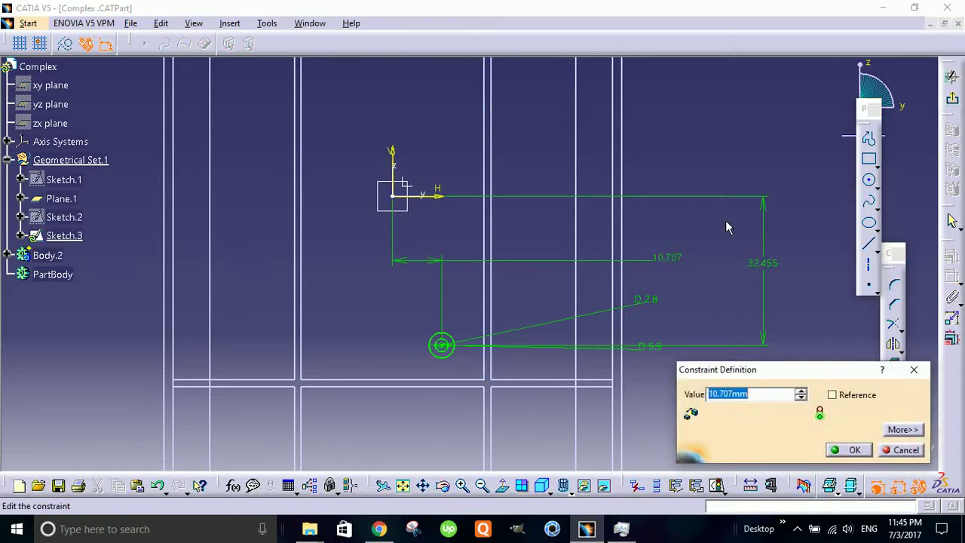
{"action": "type", "text": "12"}
{"action": "key", "text": "Return"}
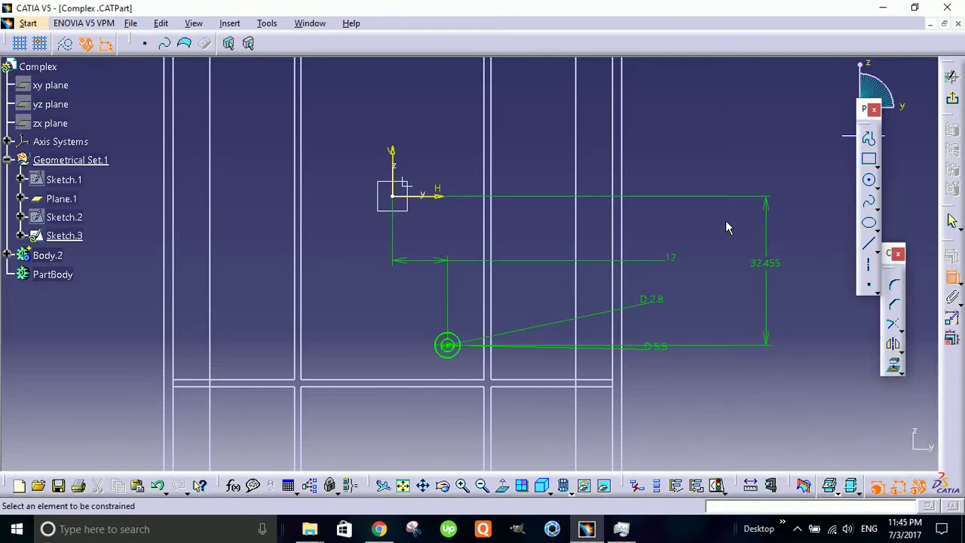
{"action": "double_click", "coordinate": [775, 267]}
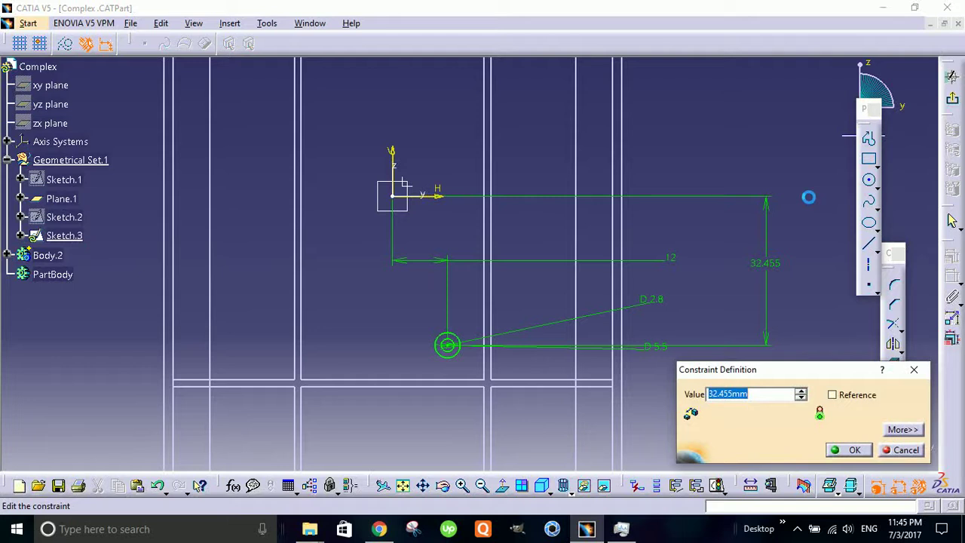
{"action": "key", "text": "Return"}
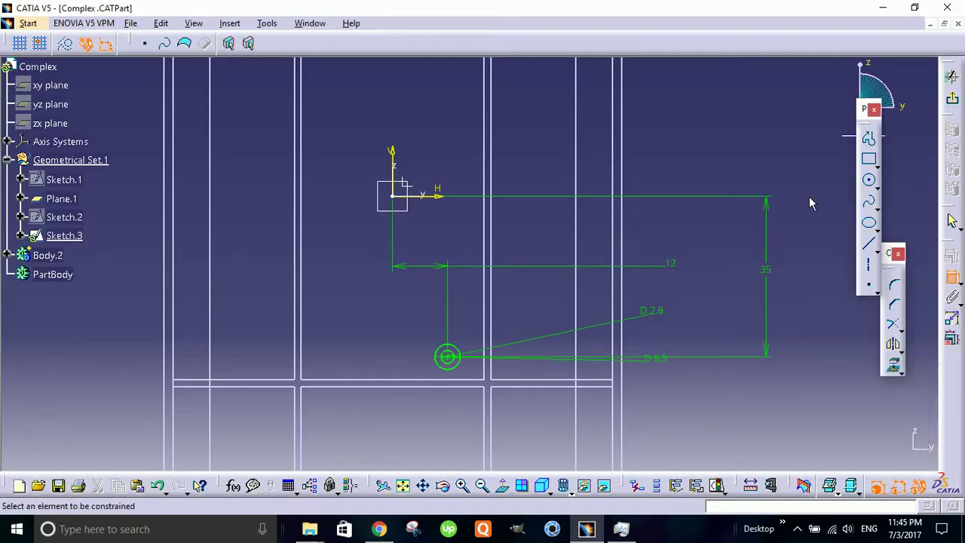
- Set the circle centre's distance to the vertical axis to 10 mm and to the horizontal axis to 33 mm
{"action": "double_click", "coordinate": [671, 264]}
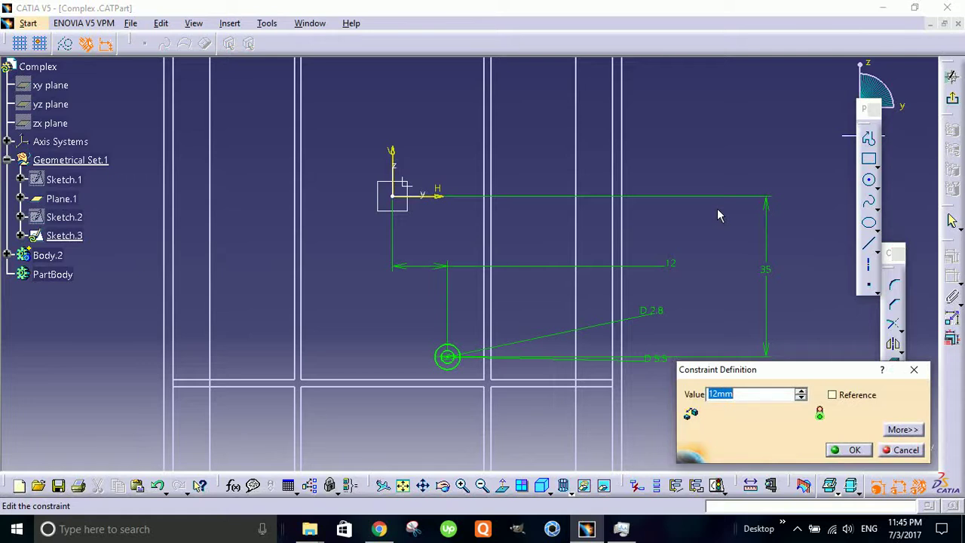
{"action": "type", "text": "10"}
{"action": "key", "text": "Return"}
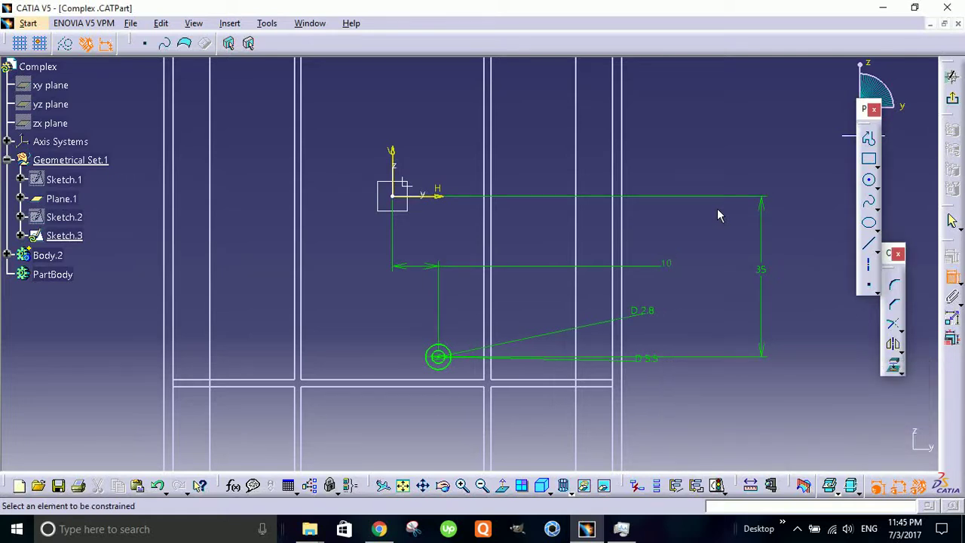
{"action": "double_click", "coordinate": [764, 271]}
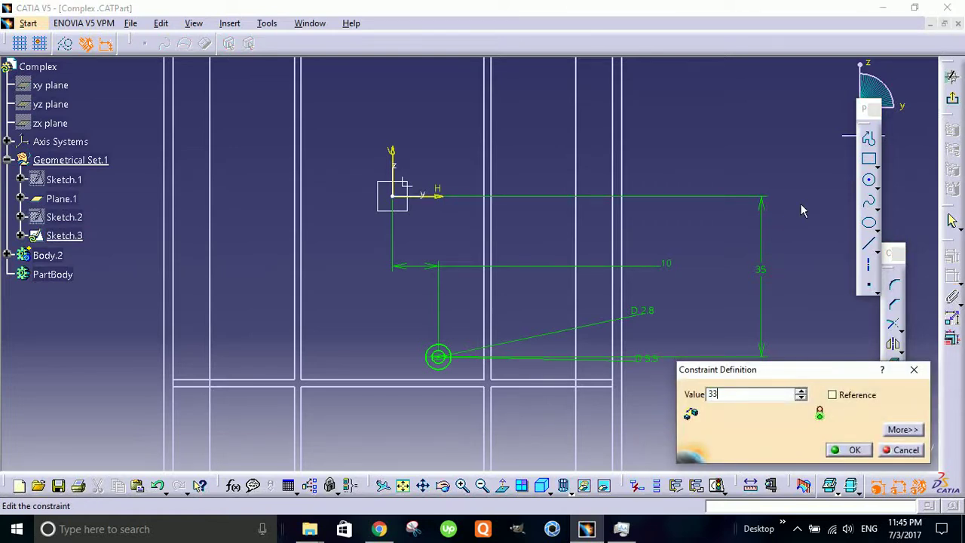
{"action": "key", "text": "Return"}
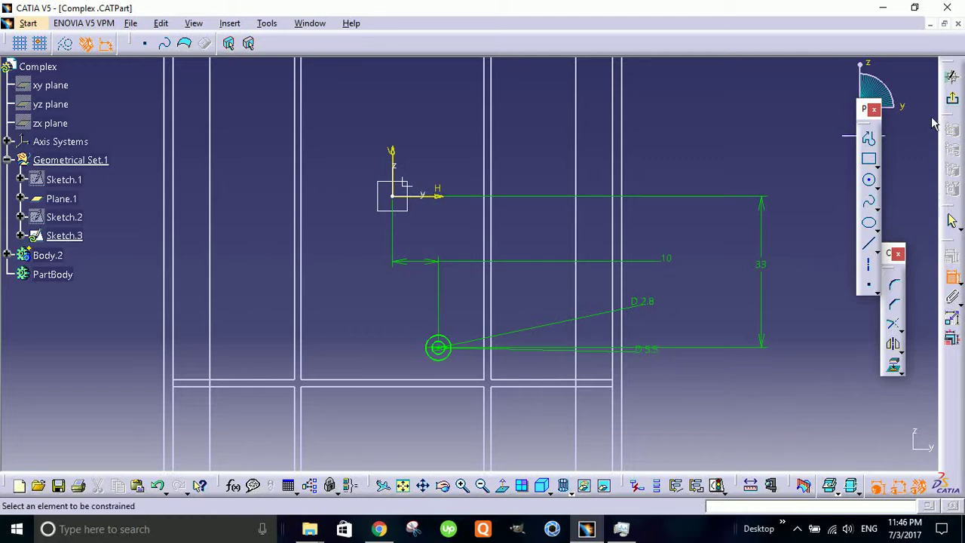
- Exit the circle sketch and set the model's display style to shading with edges
{"action": "left_click", "coordinate": [954, 102]}
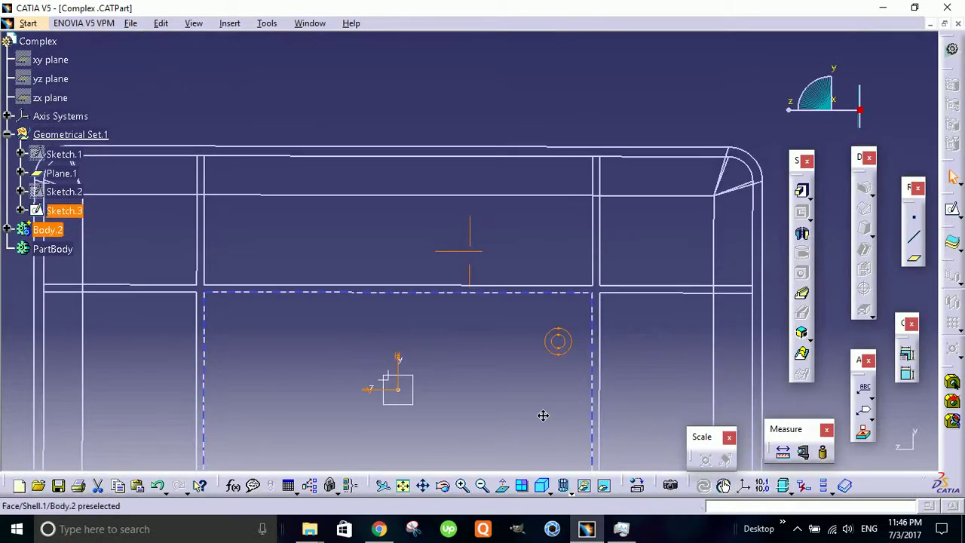
{"action": "middle_click_drag", "start_coordinate": [543, 416], "coordinate": [585, 411]}
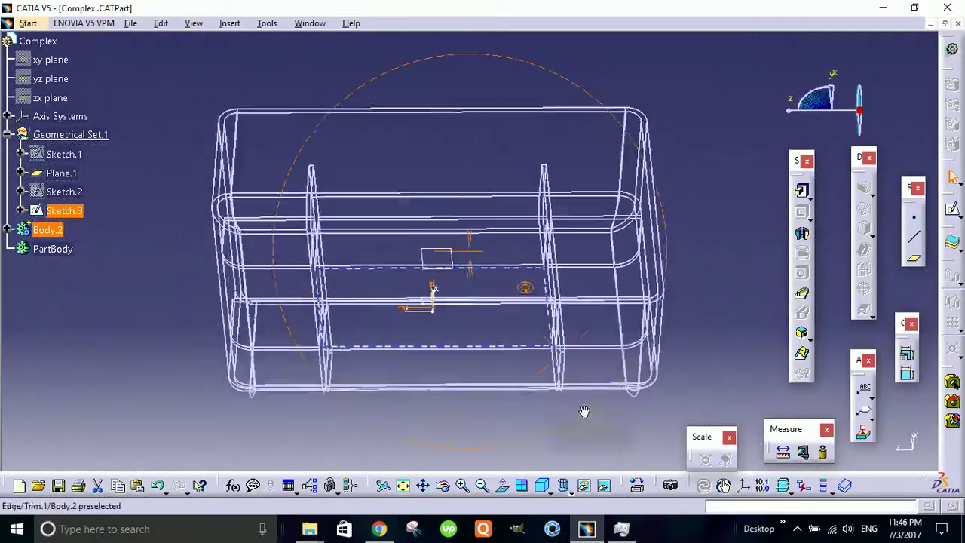
{"action": "left_click", "coordinate": [565, 488]}
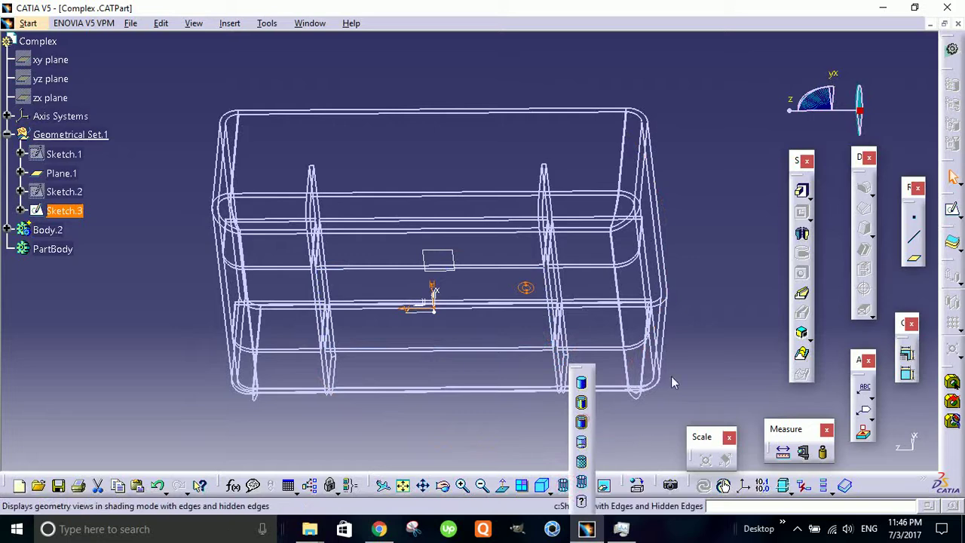
{"action": "left_click", "coordinate": [582, 421]}
{"action": "mouse_move", "coordinate": [562, 273]}
{"action": "middle_mouse_down"}
{"action": "mouse_move", "coordinate": [604, 403]}
{"action": "mouse_move", "coordinate": [604, 374]}
{"action": "mouse_move", "coordinate": [541, 324]}
{"action": "mouse_move", "coordinate": [506, 205]}
{"action": "mouse_move", "coordinate": [490, 189]}
{"action": "mouse_move", "coordinate": [551, 201]}
{"action": "middle_mouse_up"}
{"action": "middle_click_drag", "start_coordinate": [186, 339], "coordinate": [308, 418]}
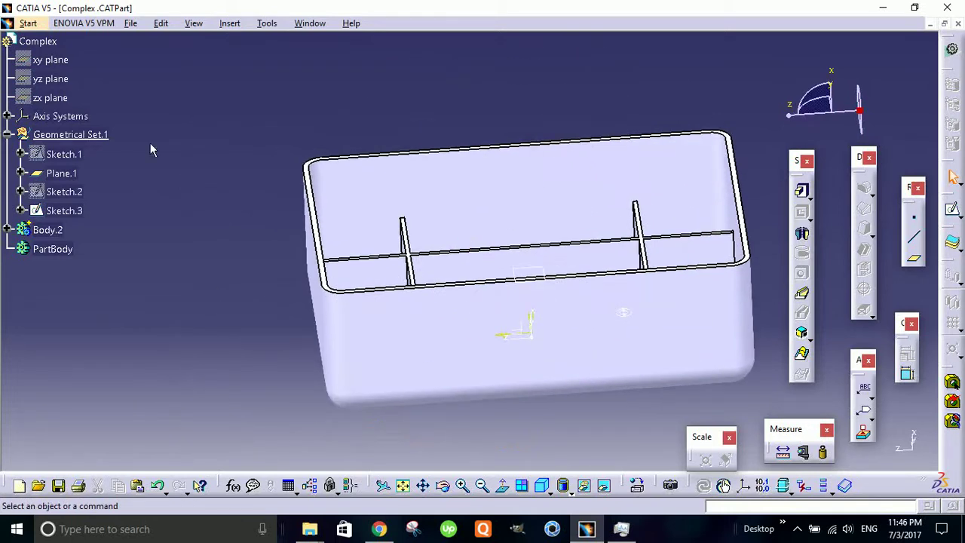
- Insert a new, empty body into the part for the next feature
{"action": "left_click", "coordinate": [227, 24]}
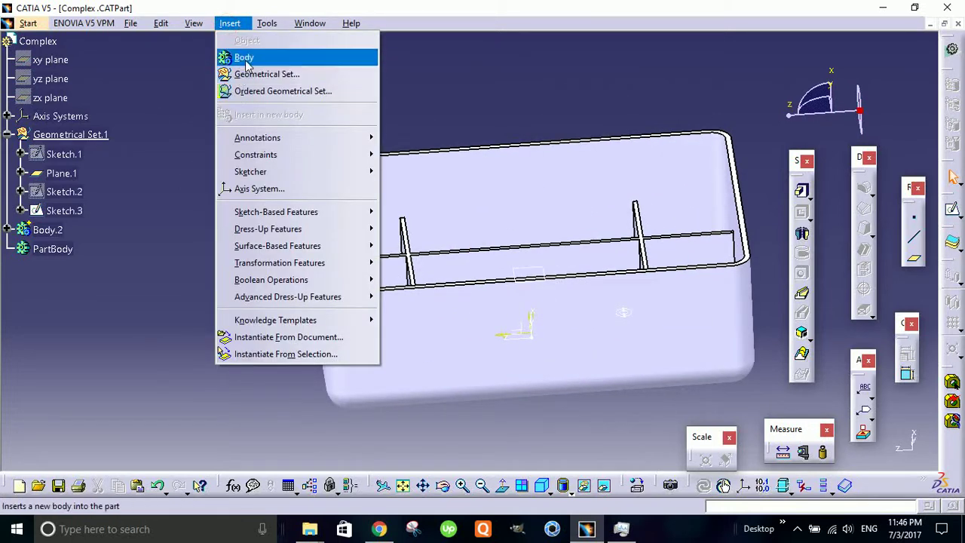
{"action": "left_click", "coordinate": [246, 60]}
{"action": "middle_click_drag", "start_coordinate": [216, 233], "coordinate": [181, 214]}
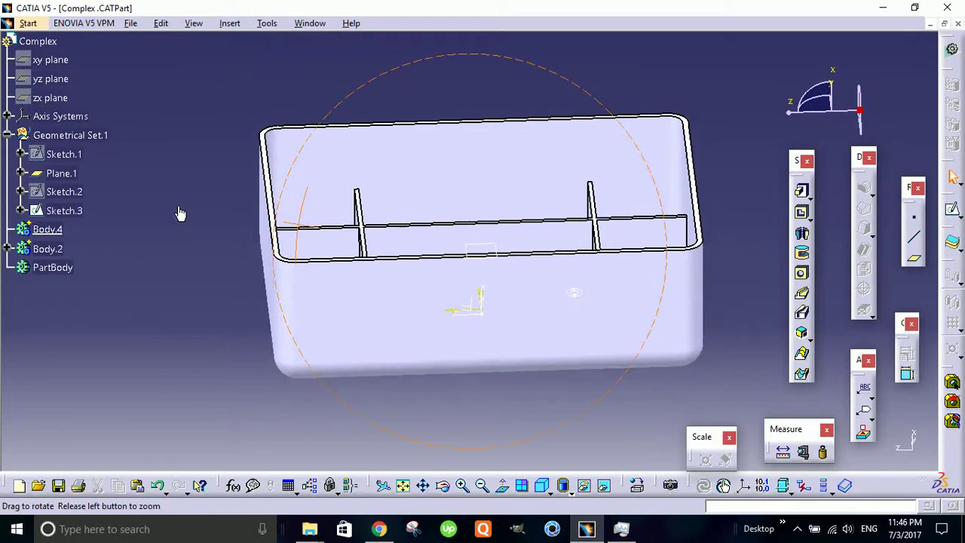
- Pad the concentric-circle sketch, Sketch.3, into a hollow post in the new body using a Dimension-type first limit
{"action": "right_click", "coordinate": [56, 232]}
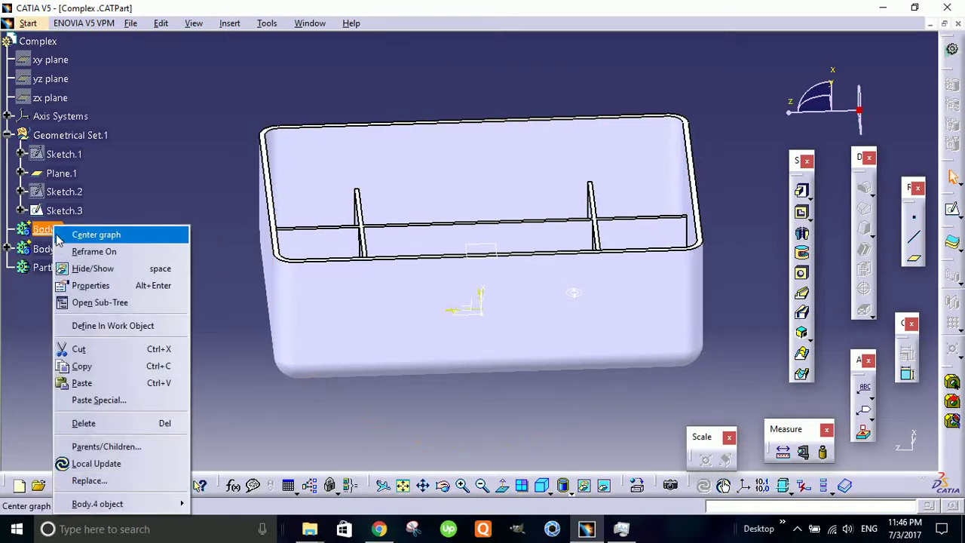
{"action": "left_click", "coordinate": [147, 167]}
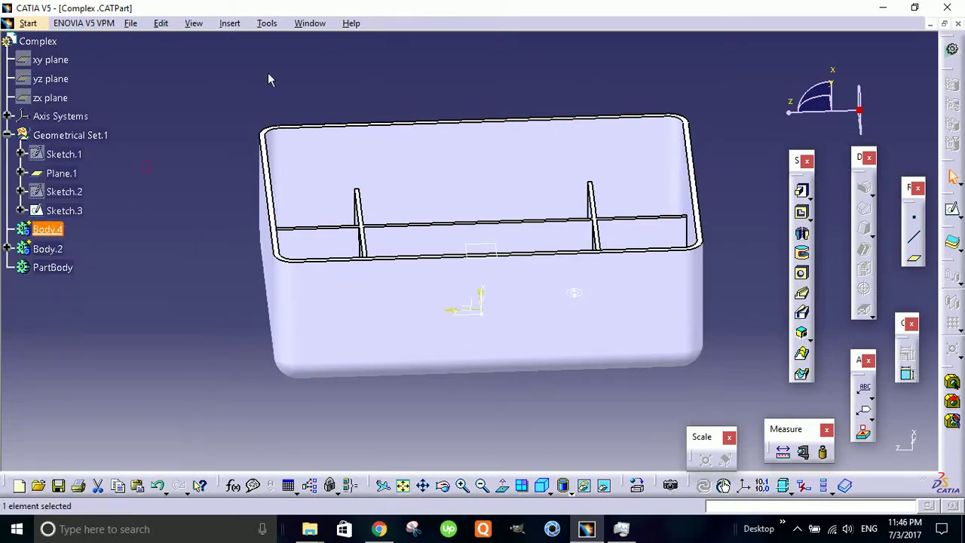
{"action": "left_click", "coordinate": [804, 193]}
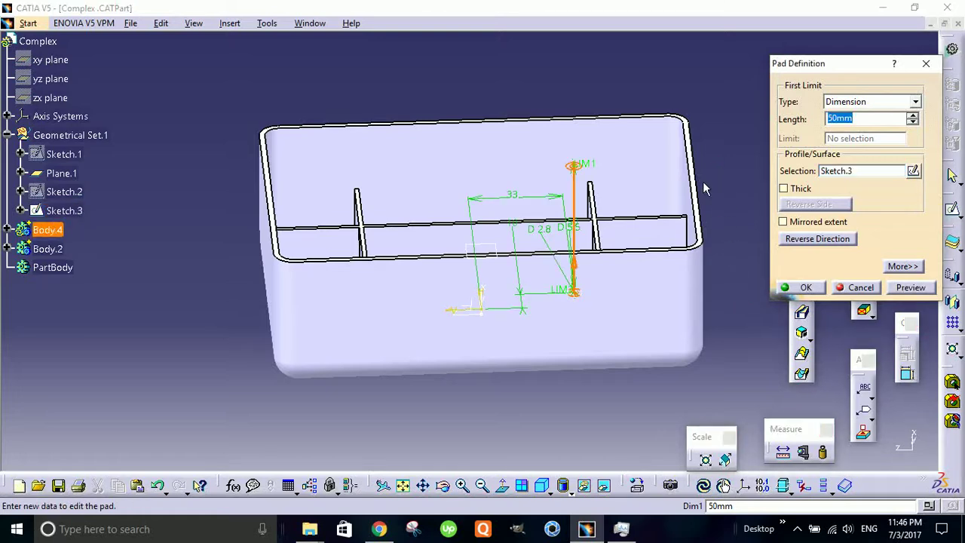
{"action": "middle_click_drag", "start_coordinate": [705, 188], "coordinate": [660, 253]}
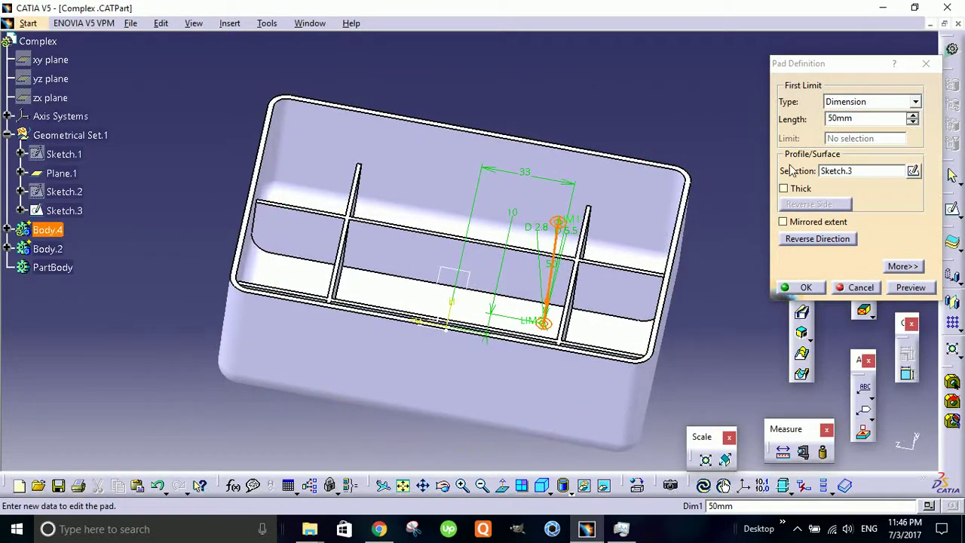
{"action": "double_click", "coordinate": [859, 119]}
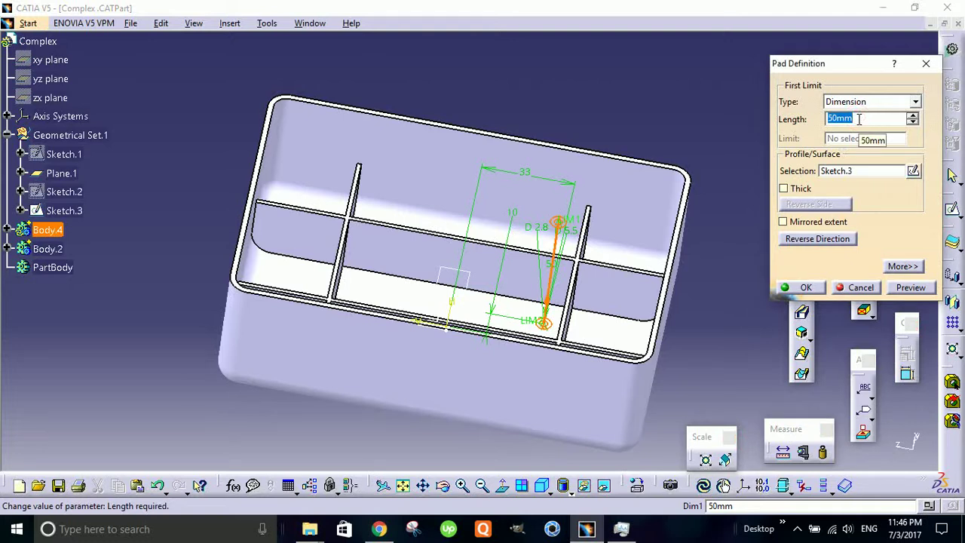
{"action": "key", "text": "Return"}
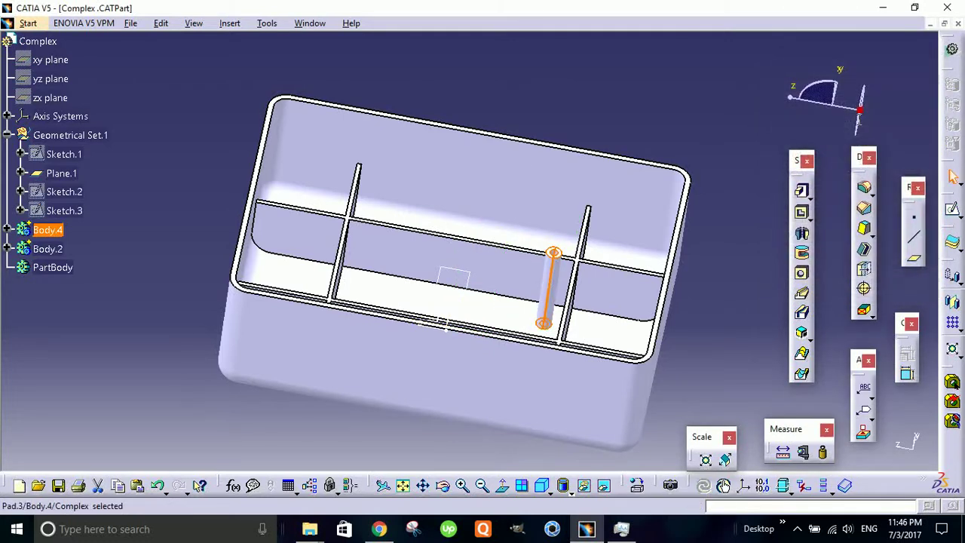
{"action": "left_click", "coordinate": [709, 253]}
- Define Geometrical Set.1 as the in-work object for the next sketch
{"action": "middle_click_drag", "start_coordinate": [510, 218], "coordinate": [475, 255]}
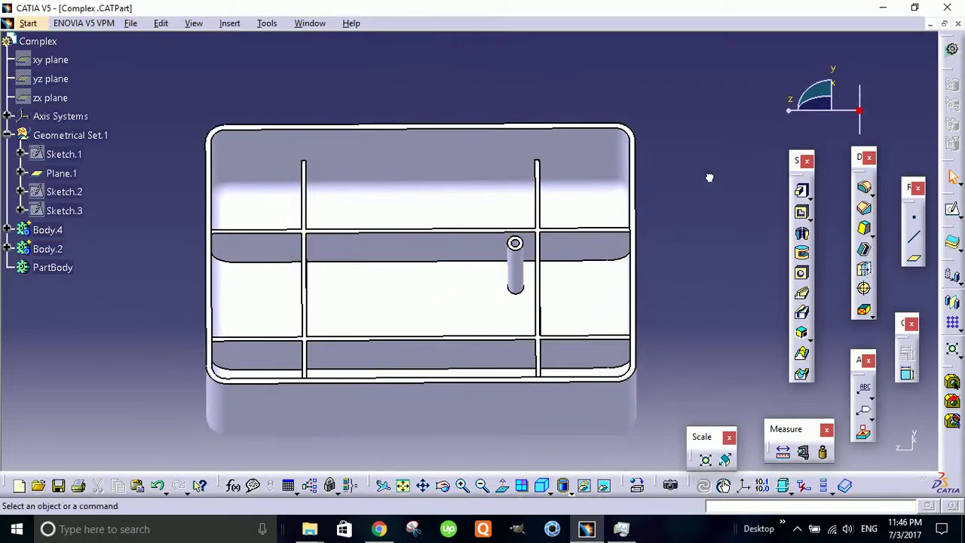
{"action": "middle_click_drag", "start_coordinate": [405, 392], "coordinate": [390, 317]}
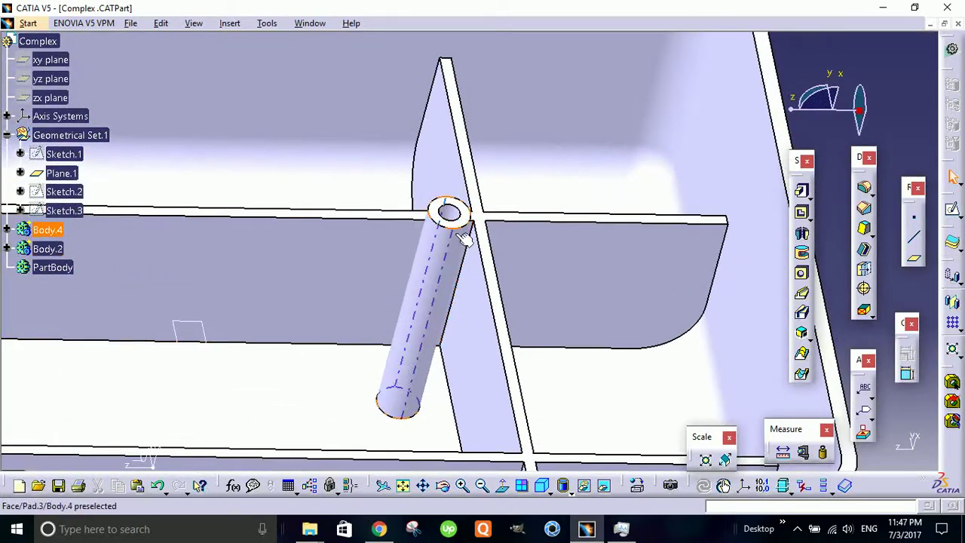
{"action": "middle_click_drag", "start_coordinate": [465, 232], "coordinate": [529, 349]}
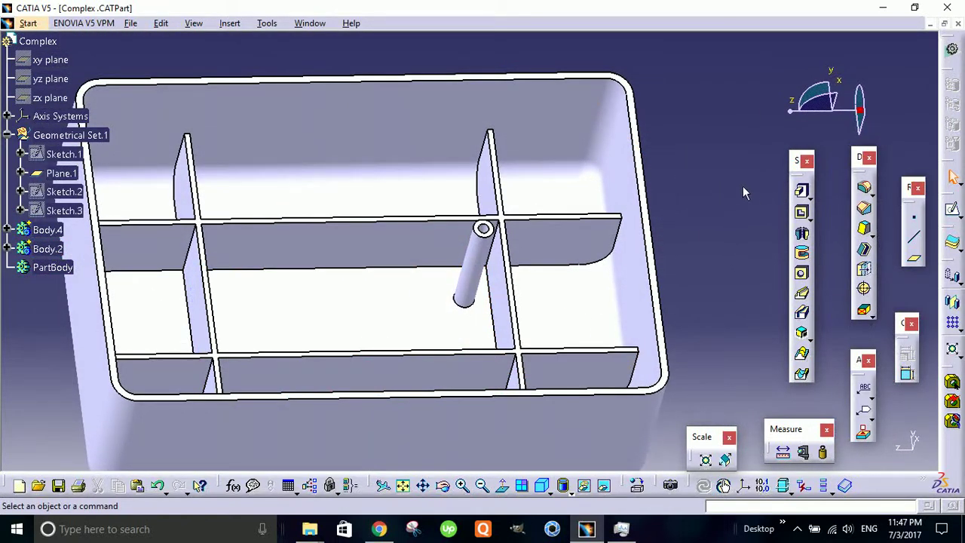
{"action": "middle_click_drag", "start_coordinate": [665, 252], "coordinate": [706, 217]}
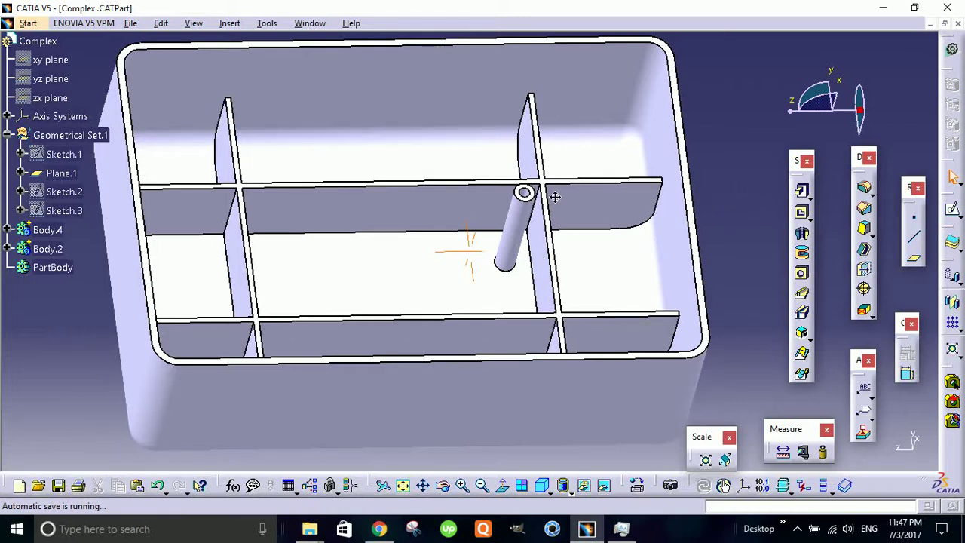
{"action": "middle_click_drag", "start_coordinate": [555, 197], "coordinate": [130, 159]}
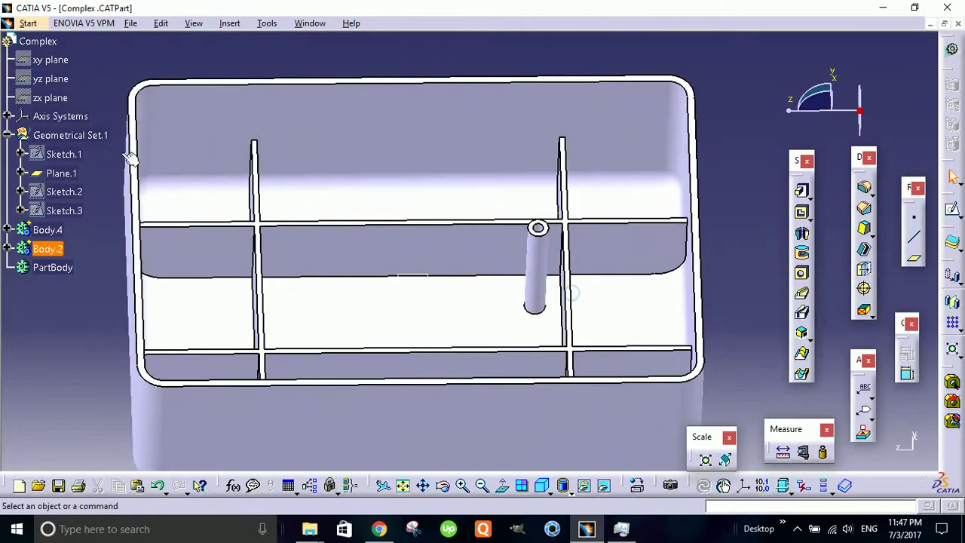
{"action": "left_click", "coordinate": [70, 135]}
{"action": "right_click", "coordinate": [71, 135]}
{"action": "left_click", "coordinate": [121, 231]}
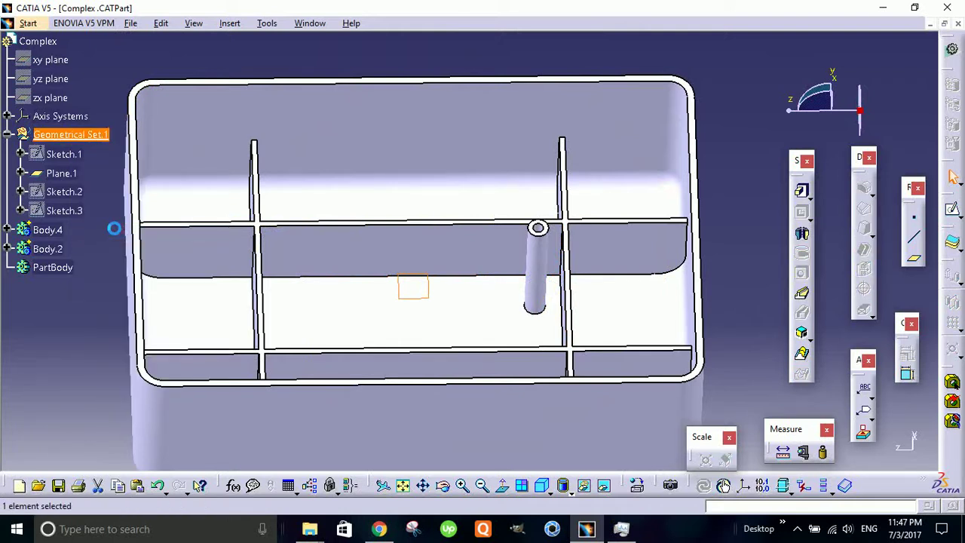
{"action": "left_click", "coordinate": [721, 136]}
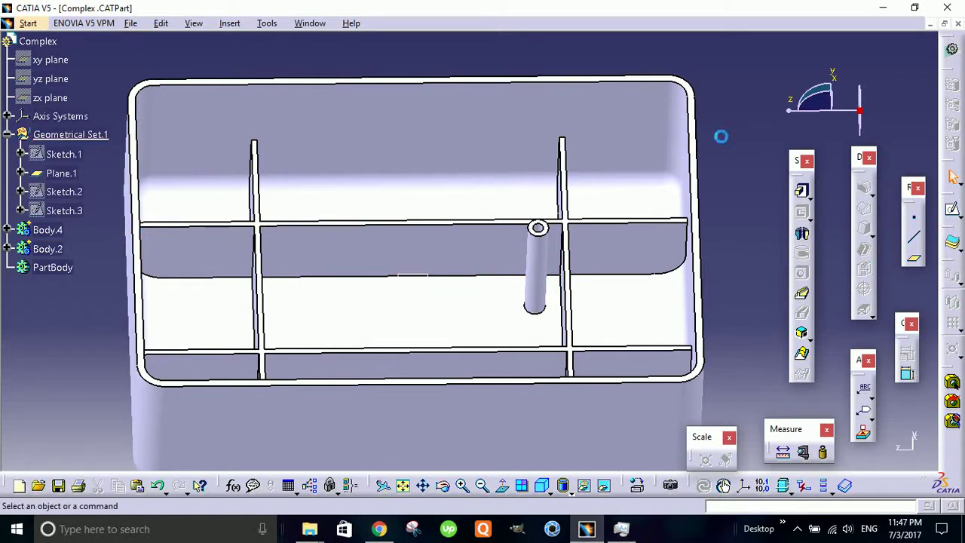
- Start a sketch on the top face of the dividers, near the hollow post
{"action": "left_click", "coordinate": [953, 213]}
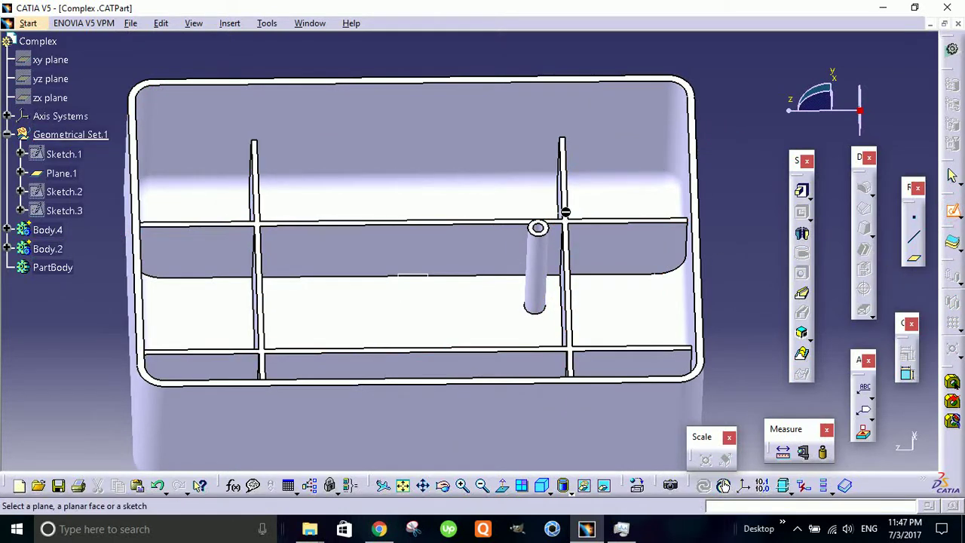
{"action": "middle_click_drag", "start_coordinate": [566, 212], "coordinate": [581, 254]}
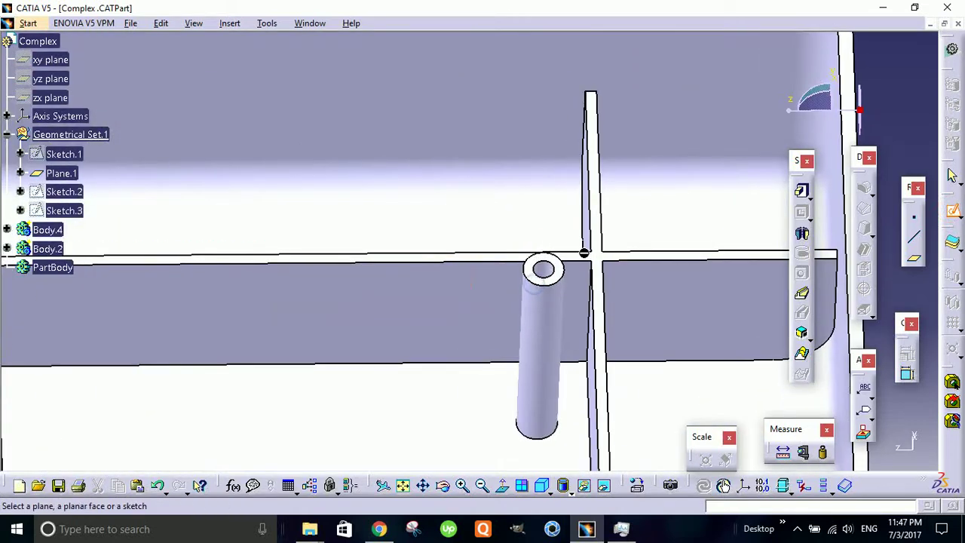
{"action": "left_click", "coordinate": [599, 256]}
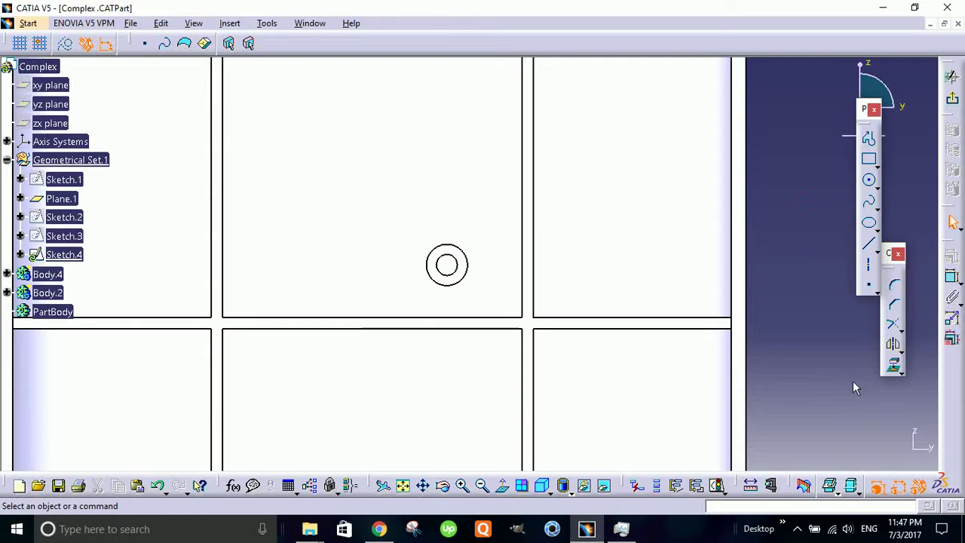
- Project the post's inner circle and the two divider edges of the central compartment nearest the post onto the sketch plane
{"action": "left_click", "coordinate": [895, 370]}
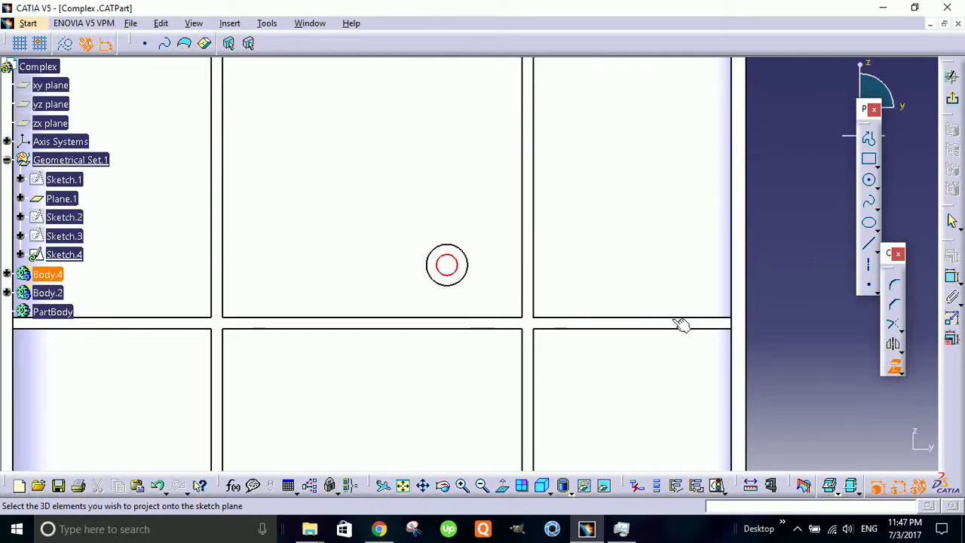
{"action": "left_click", "coordinate": [483, 317]}
{"action": "left_click", "coordinate": [522, 291]}
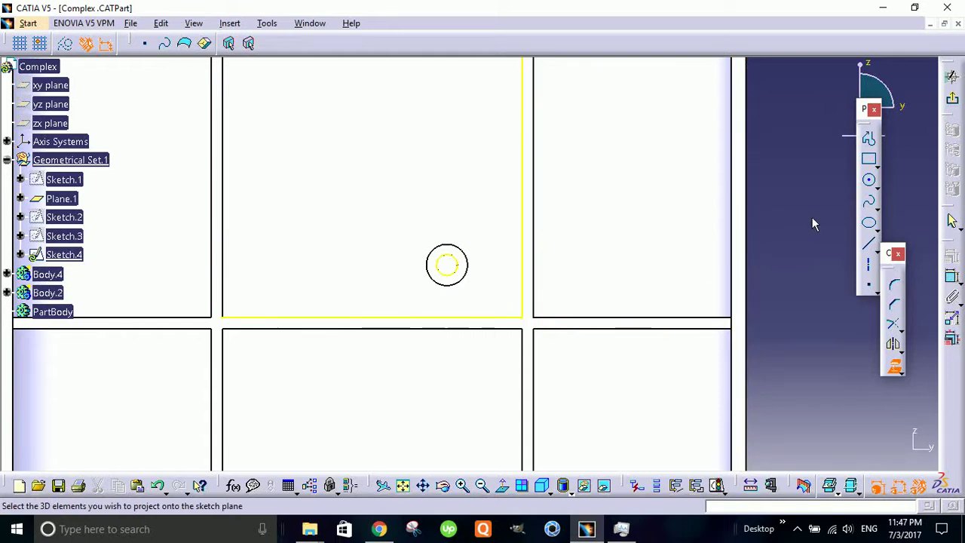
{"action": "key", "text": "Escape"}
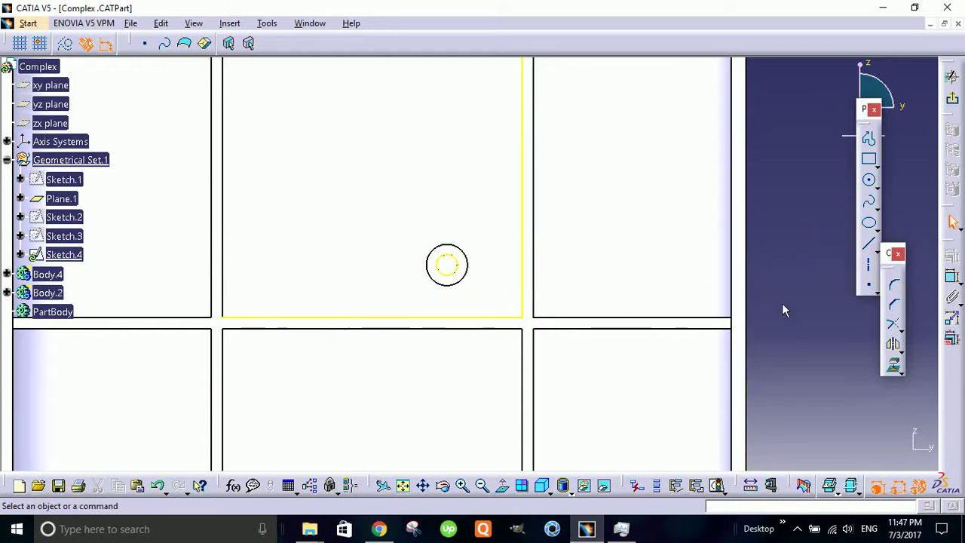
- Draw a vertical and a horizontal line from the circle centre to the two projected divider edges, and dismiss the antivirus notification
{"action": "left_click", "coordinate": [870, 249]}
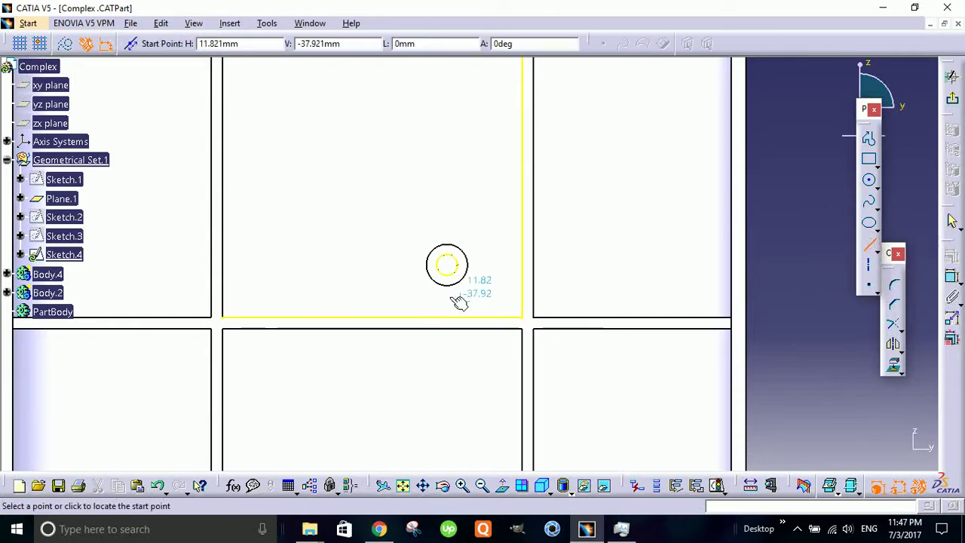
{"action": "left_click", "coordinate": [448, 264]}
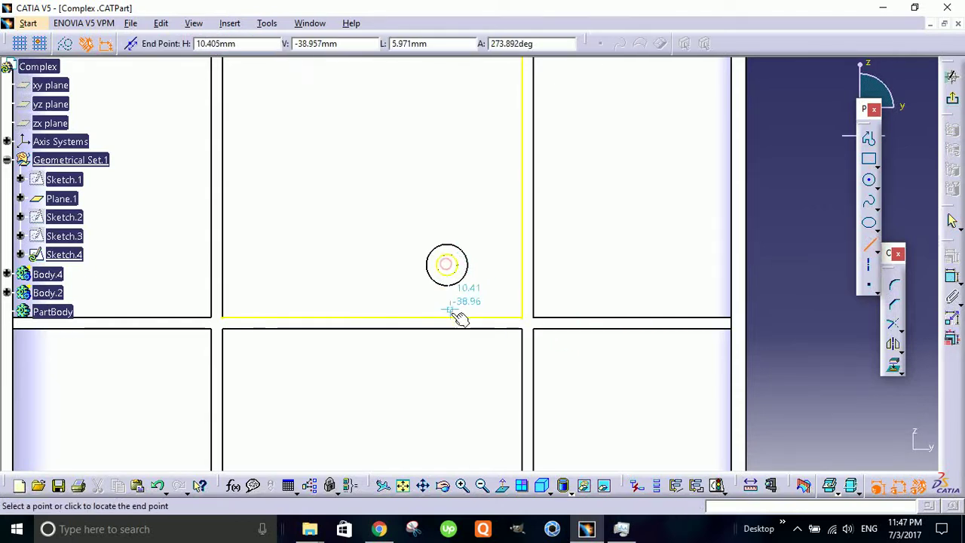
{"action": "left_click", "coordinate": [450, 317]}
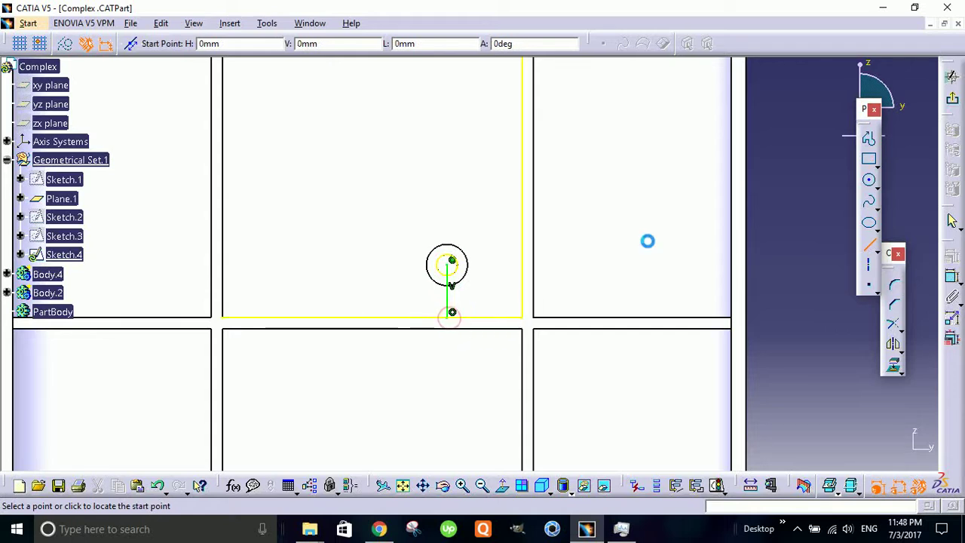
{"action": "left_click", "coordinate": [450, 264]}
{"action": "left_click", "coordinate": [527, 261]}
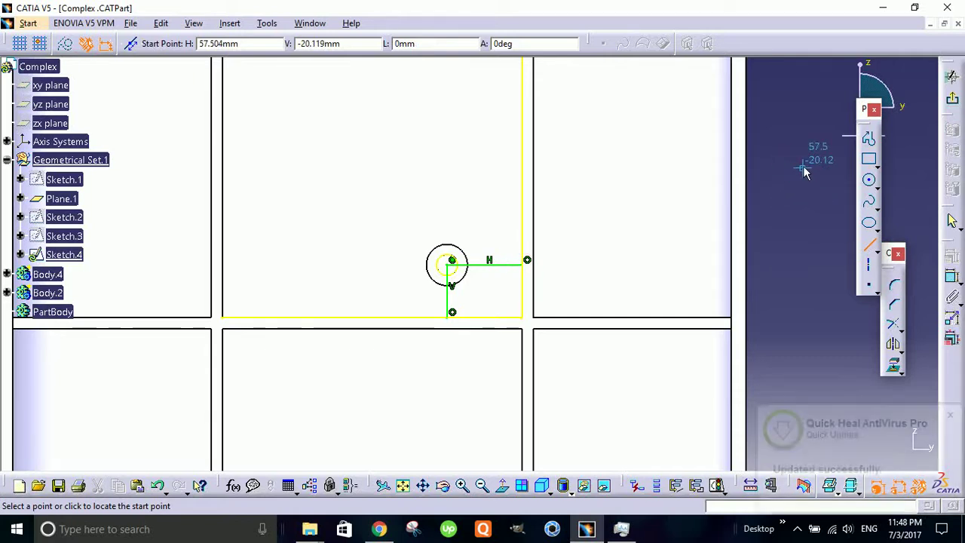
{"action": "key", "text": "Escape"}
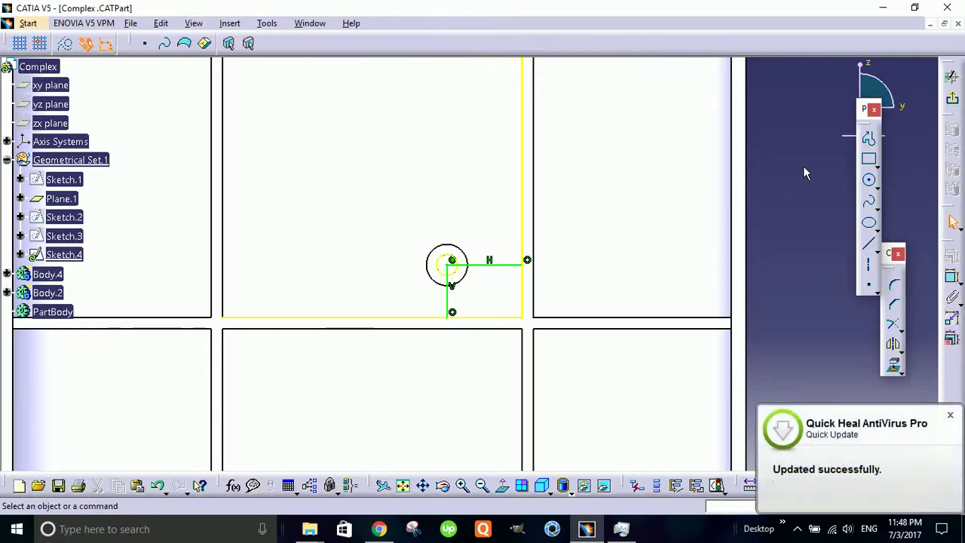
{"action": "left_click", "coordinate": [951, 417]}
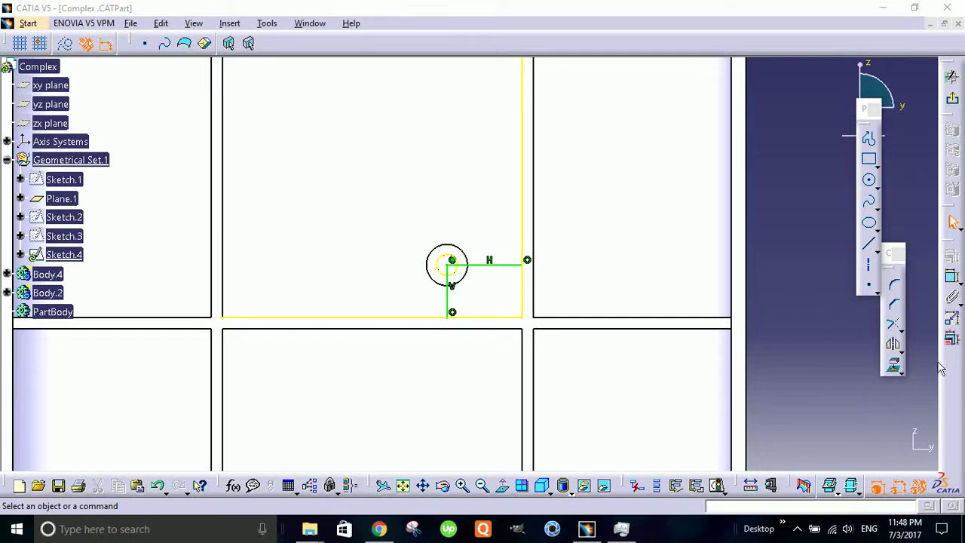
- Quick-trim the projected divider edges, removing the portions beyond the two lines and the remaining segments between them
{"action": "left_click", "coordinate": [901, 352]}
{"action": "left_click", "coordinate": [883, 402]}
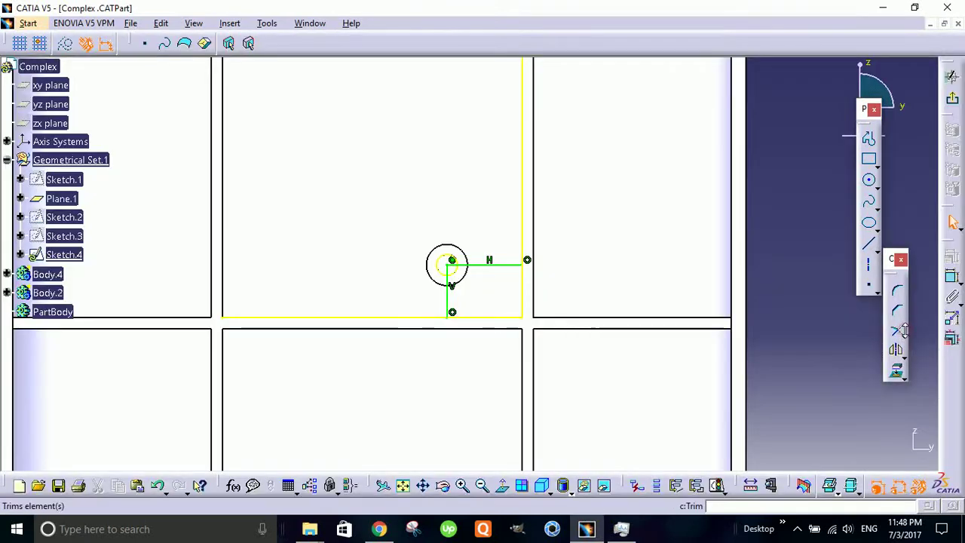
{"action": "left_click", "coordinate": [905, 337]}
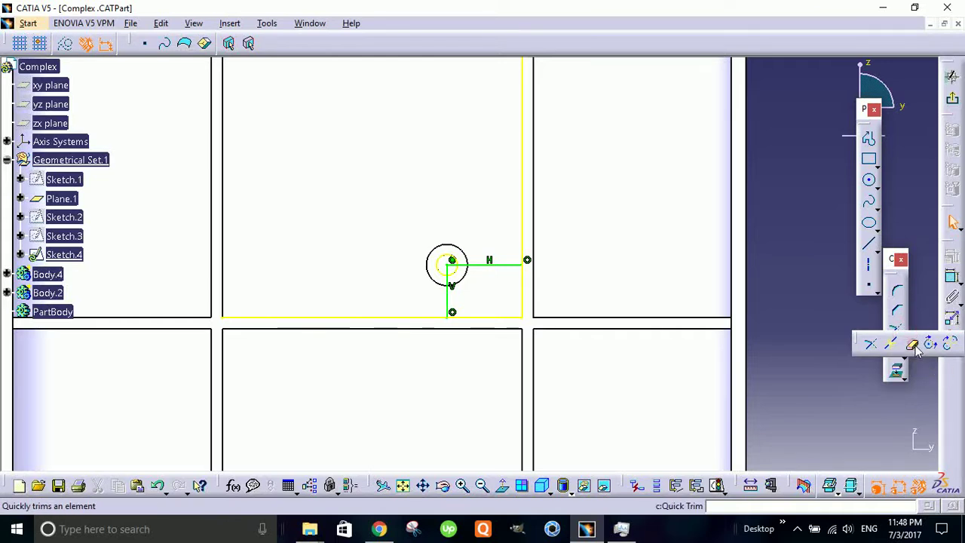
{"action": "left_click", "coordinate": [912, 344]}
{"action": "left_click", "coordinate": [427, 316]}
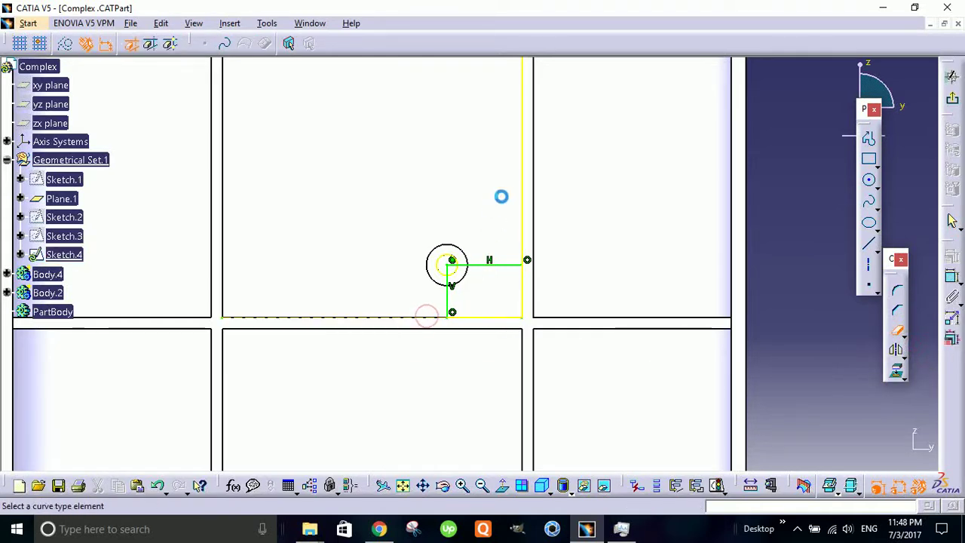
{"action": "left_click", "coordinate": [523, 186]}
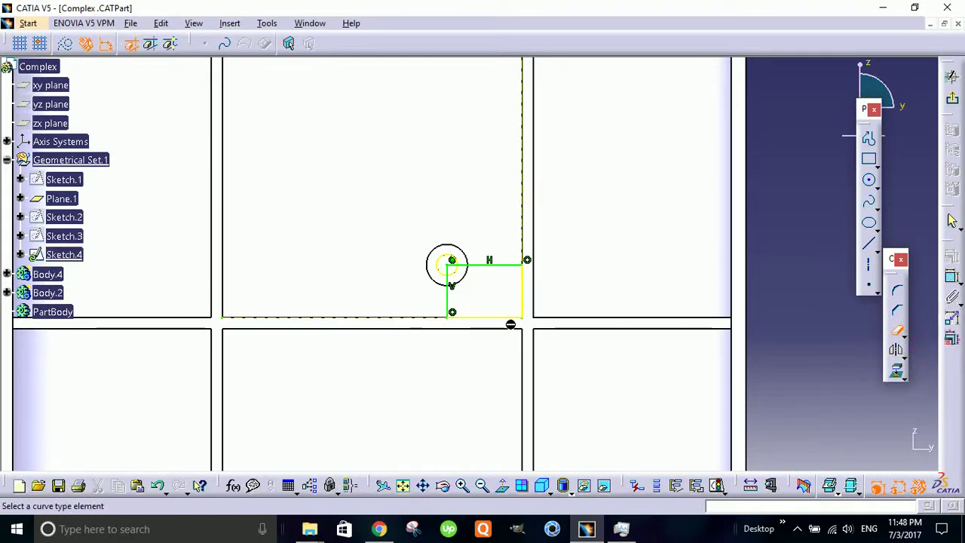
{"action": "left_click", "coordinate": [514, 317]}
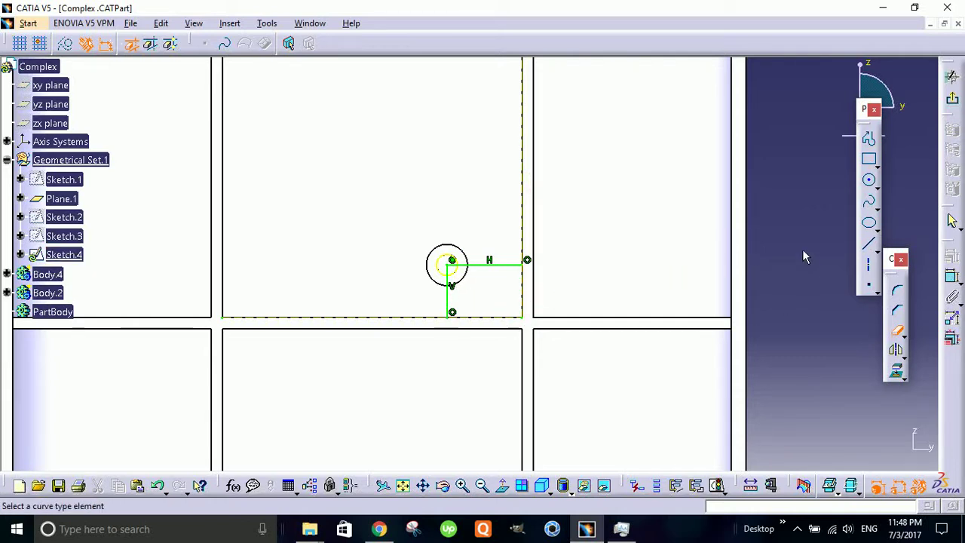
{"action": "key", "text": "Escape"}
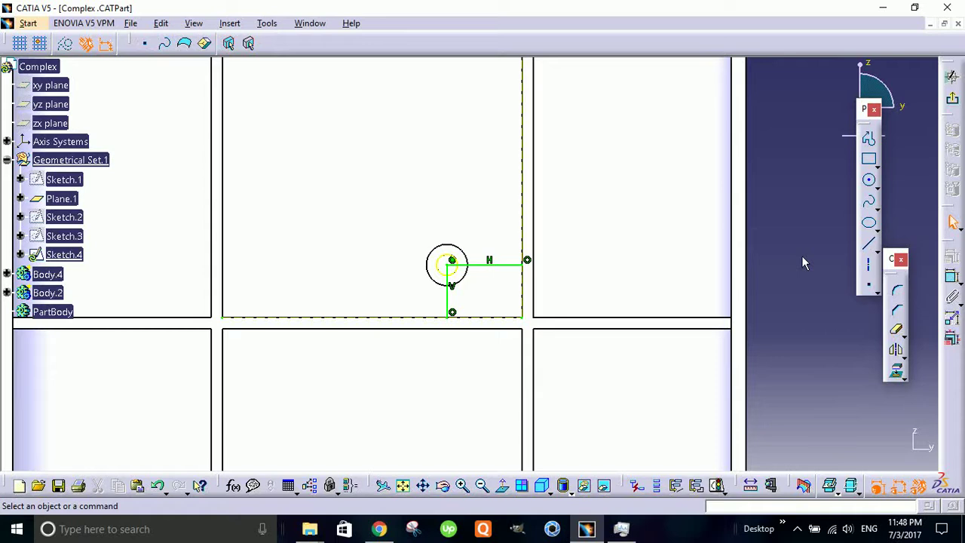
- Convert the projected inner circle to a construction element and project the post's outer circle as construction geometry
{"action": "left_click", "coordinate": [447, 265]}
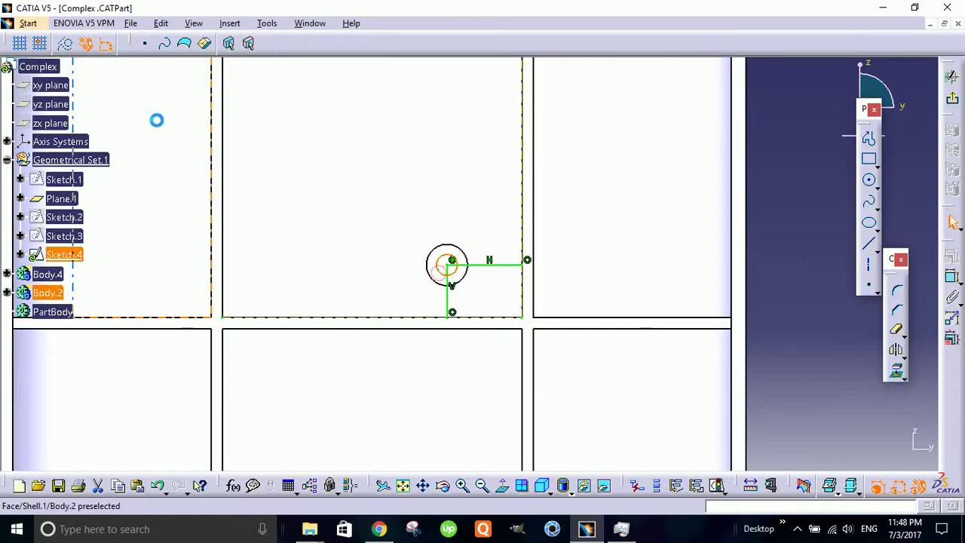
{"action": "left_click", "coordinate": [66, 43]}
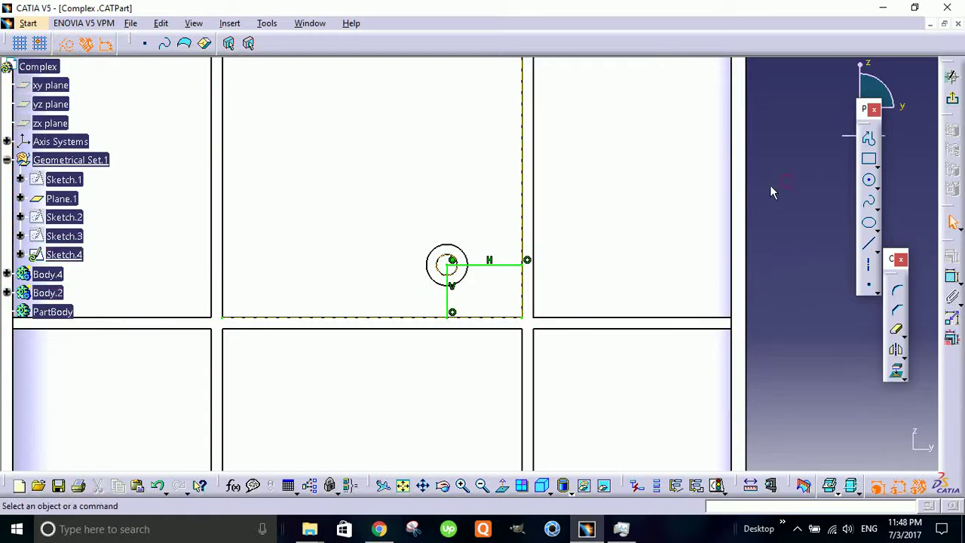
{"action": "left_click", "coordinate": [897, 375]}
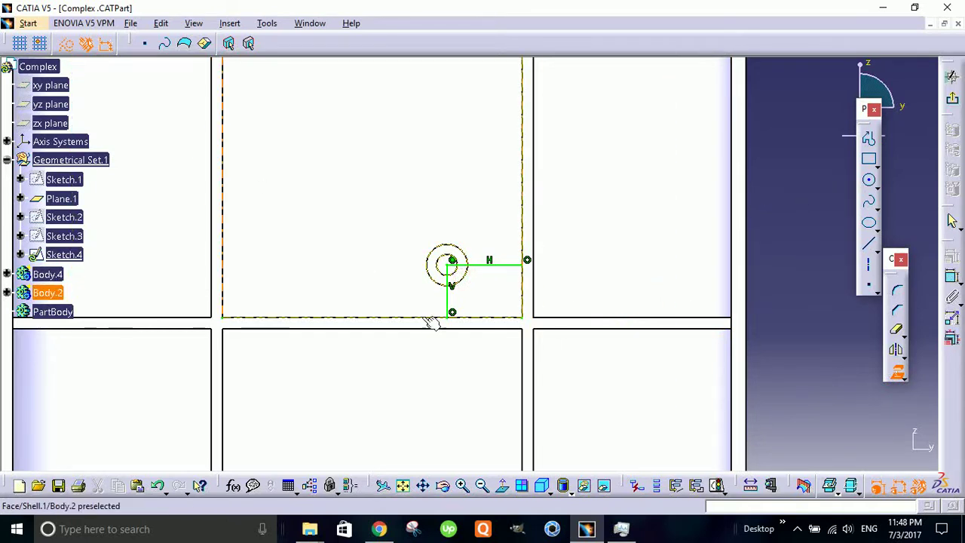
{"action": "key", "text": "Escape"}
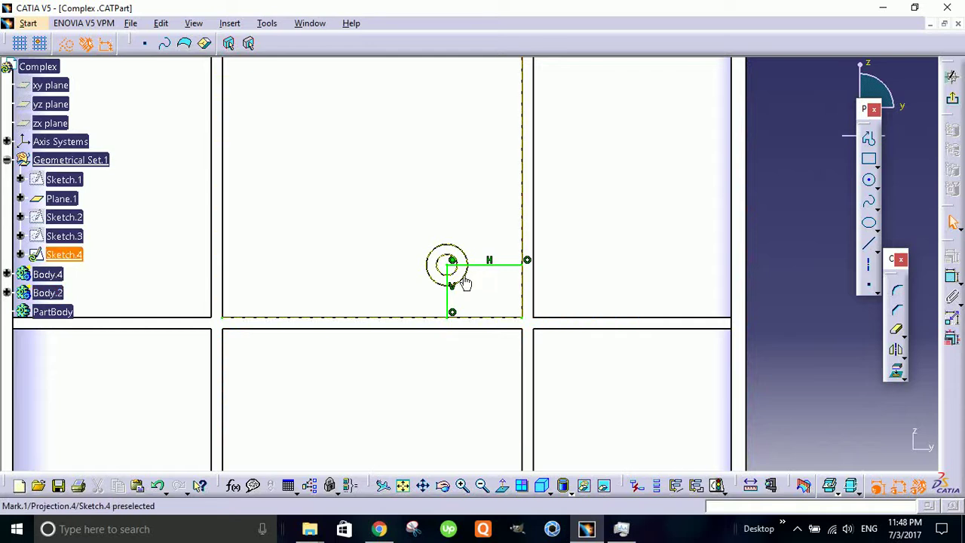
- Switch off construction mode and quick-trim the vertical and horizontal lines back to the post's outer circle, removing the portions inside it
{"action": "left_click", "coordinate": [297, 273]}
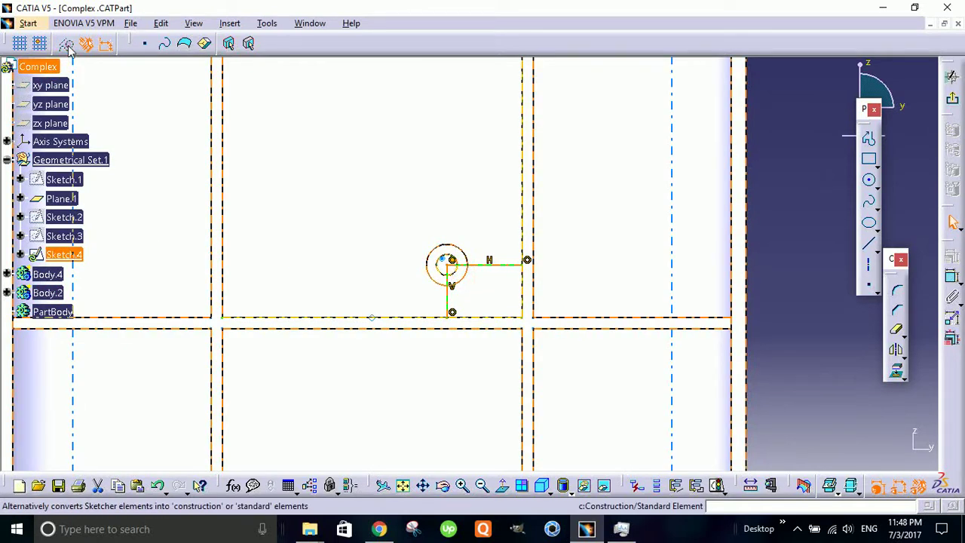
{"action": "left_click", "coordinate": [66, 44]}
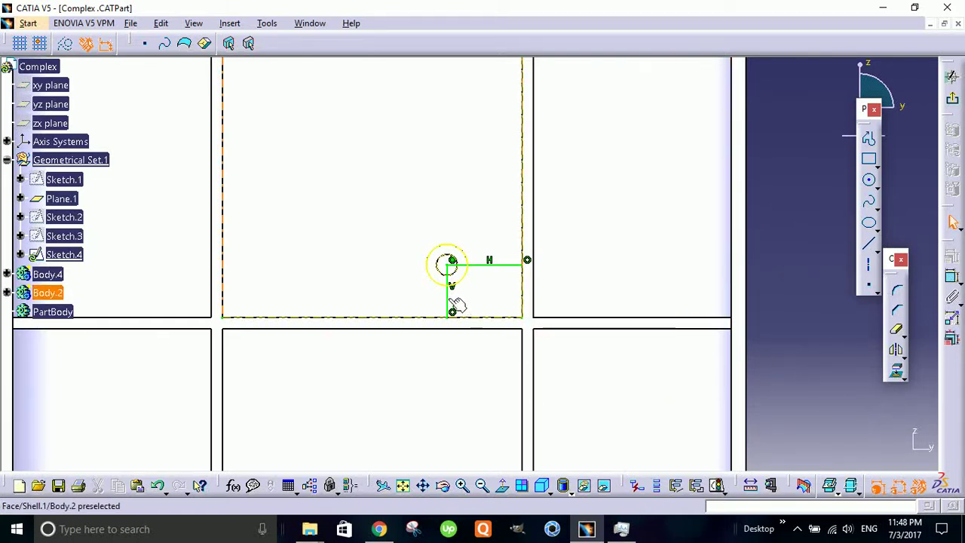
{"action": "left_click", "coordinate": [896, 330]}
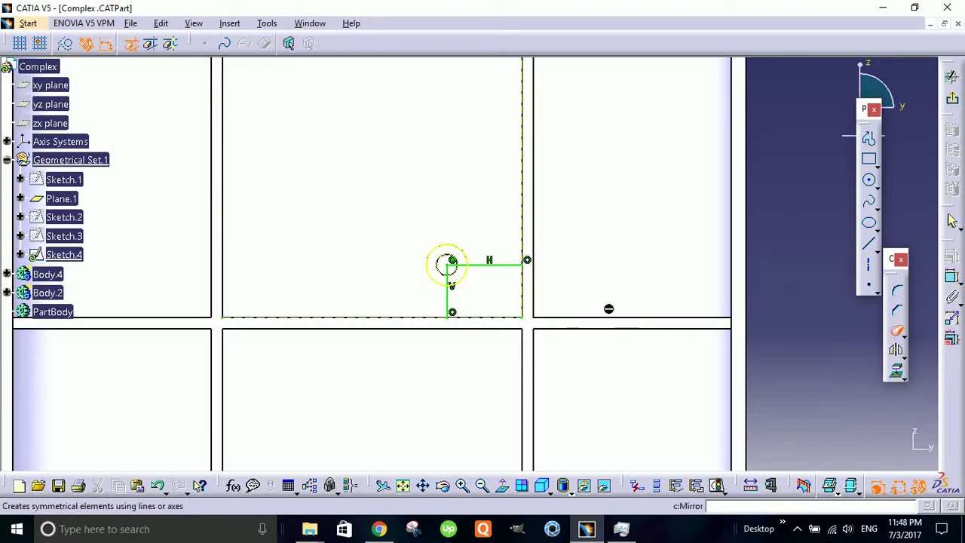
{"action": "left_click", "coordinate": [453, 284]}
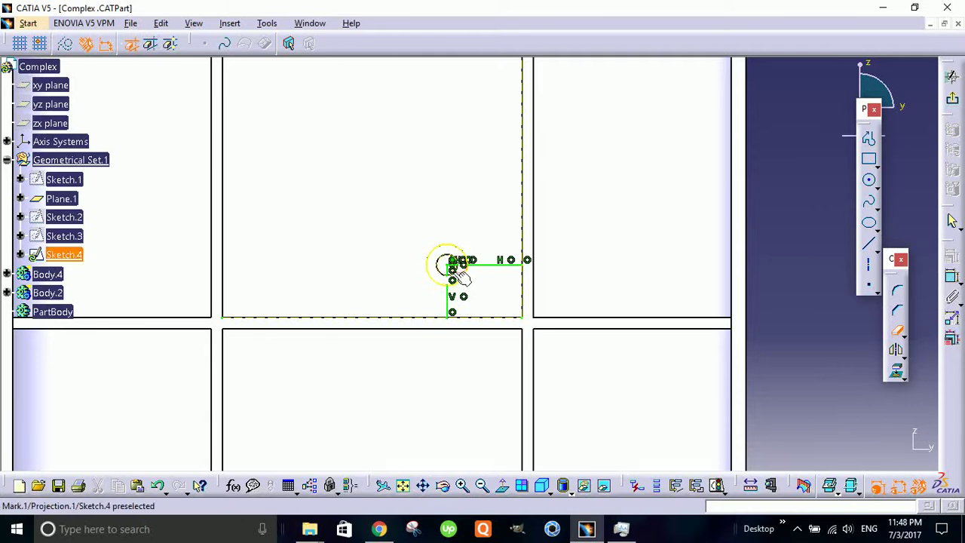
{"action": "middle_click_drag", "start_coordinate": [461, 278], "coordinate": [374, 293], "text": "ctrl"}
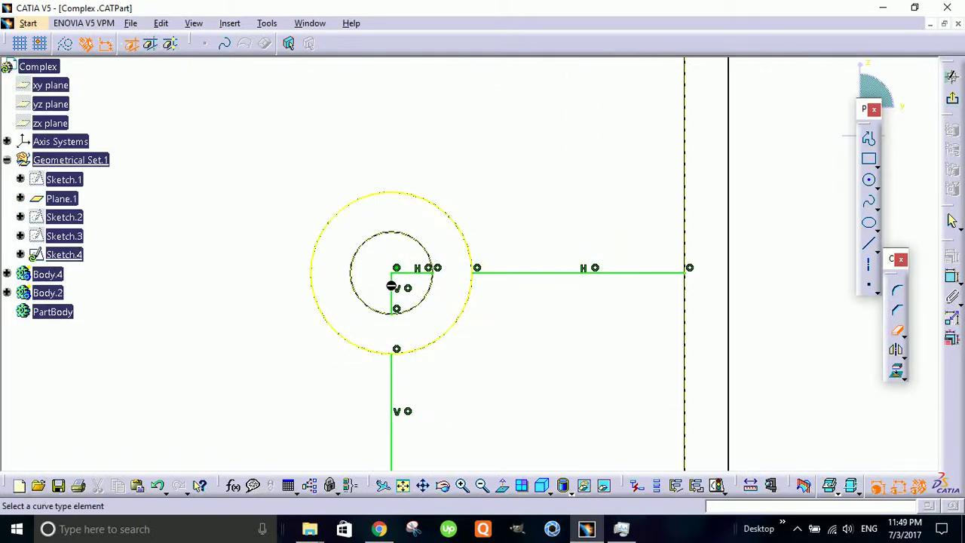
{"action": "left_click", "coordinate": [396, 288]}
{"action": "left_click", "coordinate": [404, 269]}
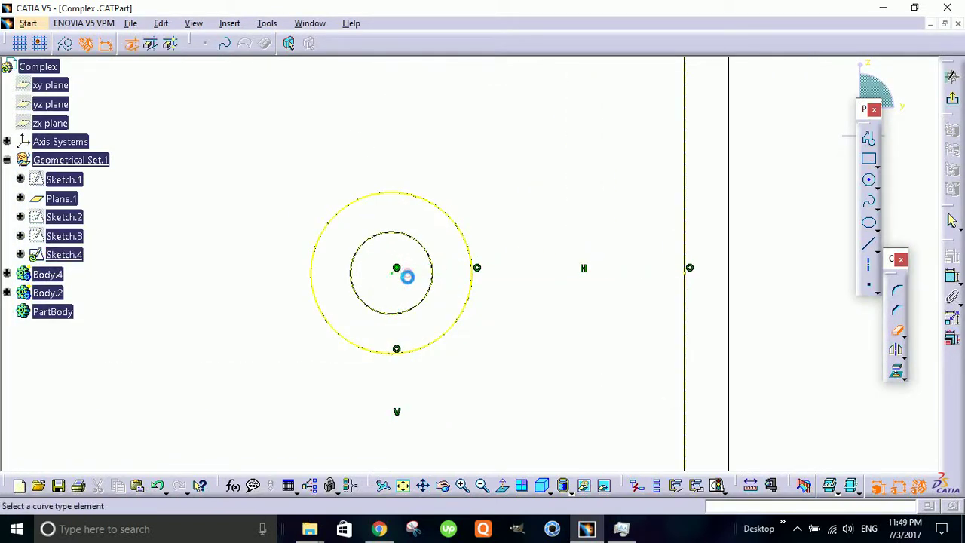
- Switch the display to wireframe and orient the view normal to the sketch plane
{"action": "mouse_move", "coordinate": [449, 391]}
{"action": "middle_mouse_down"}
{"action": "mouse_move", "coordinate": [440, 246]}
{"action": "mouse_move", "coordinate": [427, 336]}
{"action": "middle_mouse_up"}
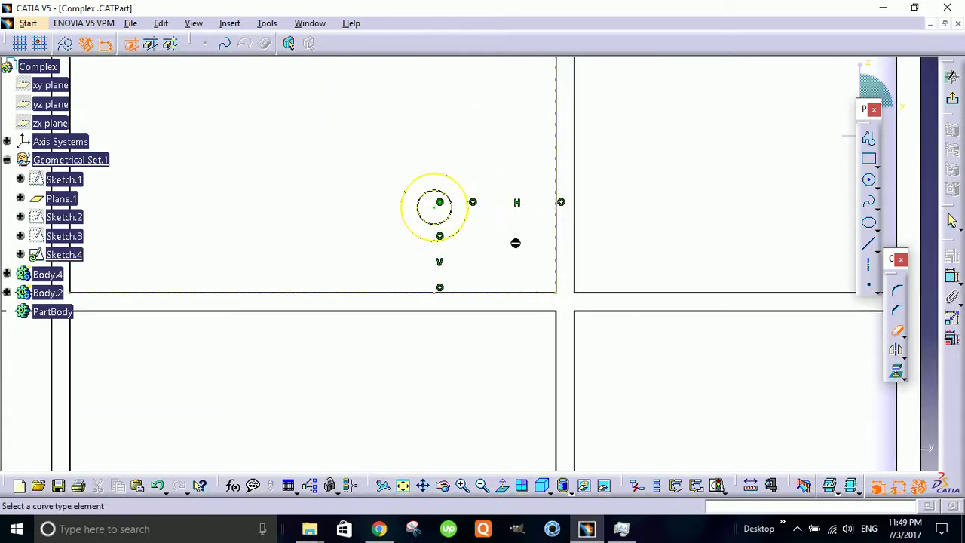
{"action": "mouse_move", "coordinate": [516, 244]}
{"action": "middle_mouse_down"}
{"action": "mouse_move", "coordinate": [515, 200]}
{"action": "mouse_move", "coordinate": [566, 263]}
{"action": "mouse_move", "coordinate": [584, 260]}
{"action": "mouse_move", "coordinate": [577, 208]}
{"action": "mouse_move", "coordinate": [578, 231]}
{"action": "mouse_move", "coordinate": [589, 233]}
{"action": "middle_mouse_up"}
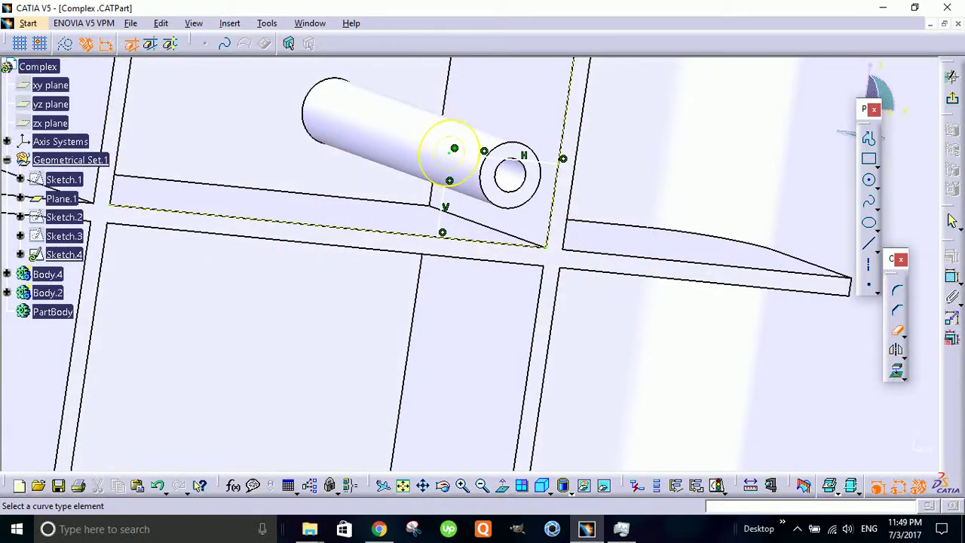
{"action": "left_click", "coordinate": [566, 493]}
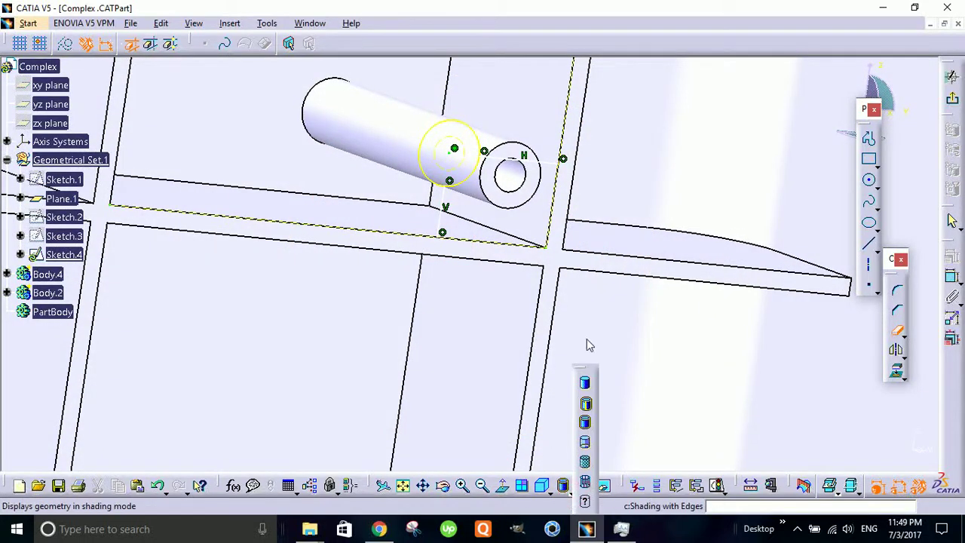
{"action": "left_click", "coordinate": [586, 485]}
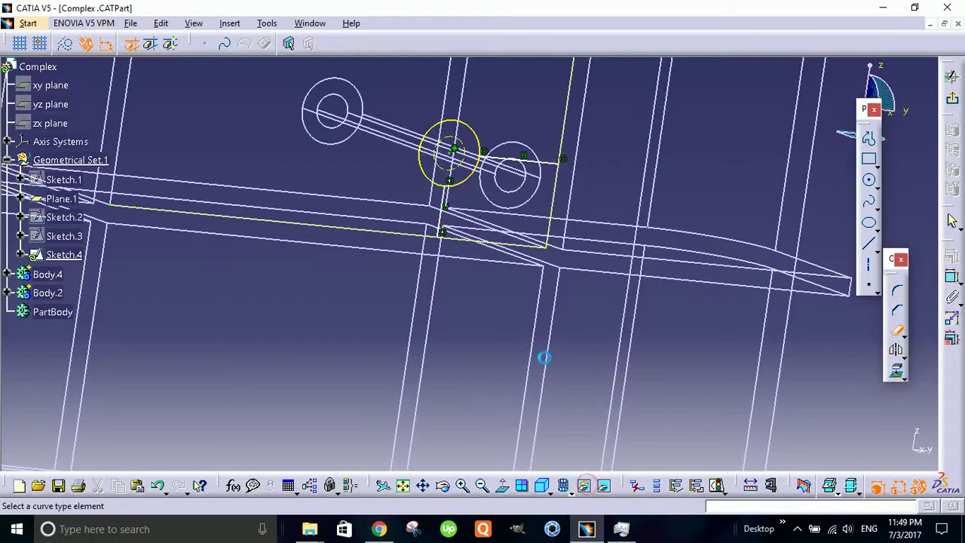
{"action": "left_click", "coordinate": [503, 484]}
{"action": "middle_click_drag", "start_coordinate": [482, 351], "coordinate": [488, 418]}
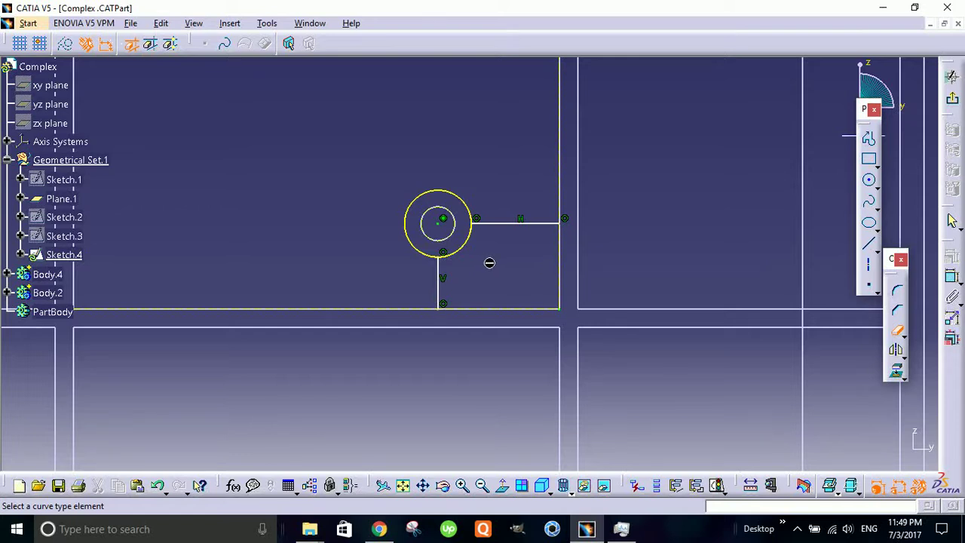
- Offset the vertical line between the post and the lower divider by about 0.5 mm to each side
{"action": "left_click", "coordinate": [905, 337]}
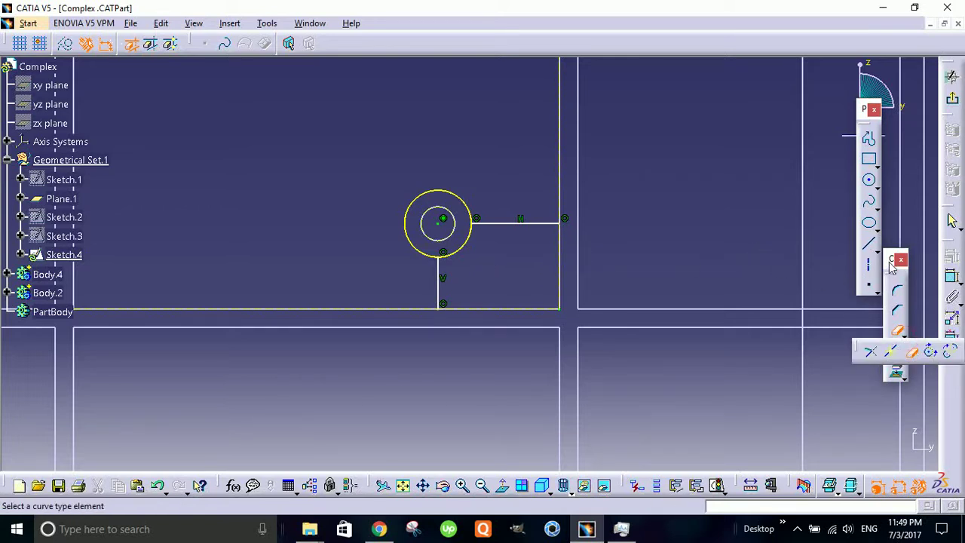
{"action": "left_click", "coordinate": [903, 355]}
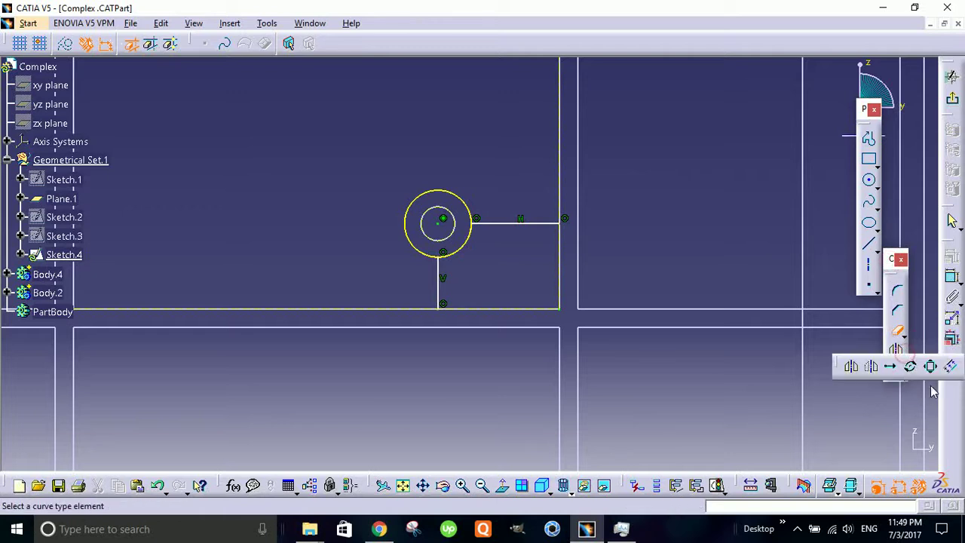
{"action": "left_click", "coordinate": [952, 367]}
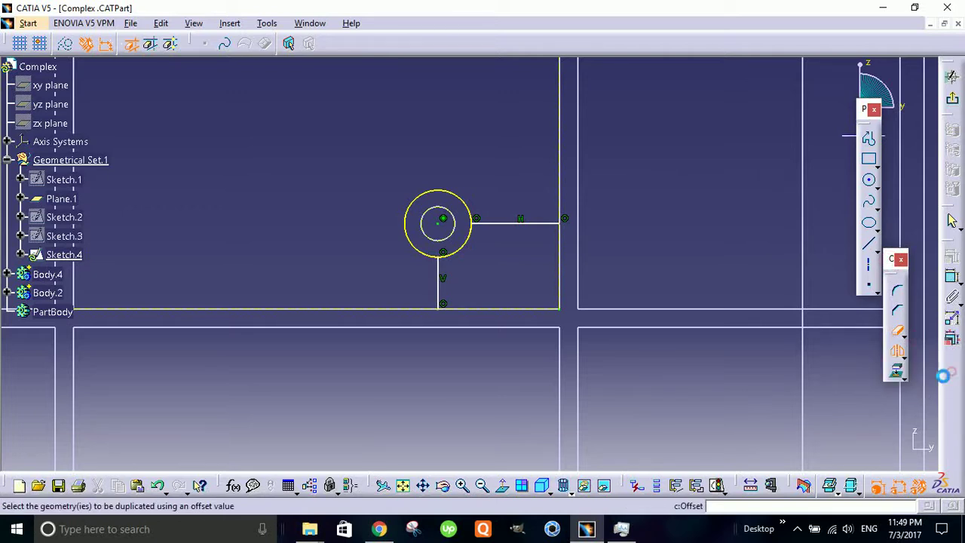
{"action": "left_click", "coordinate": [444, 280]}
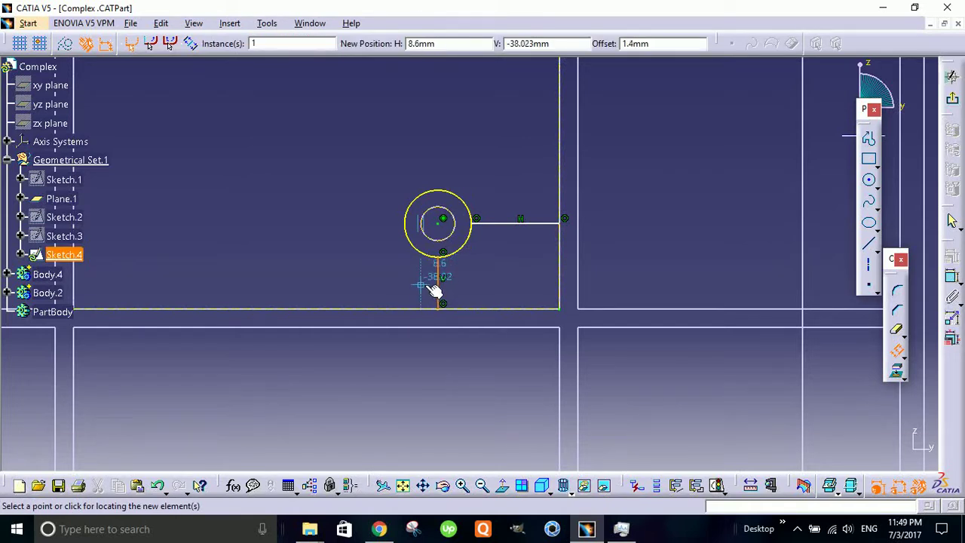
{"action": "left_click", "coordinate": [441, 296]}
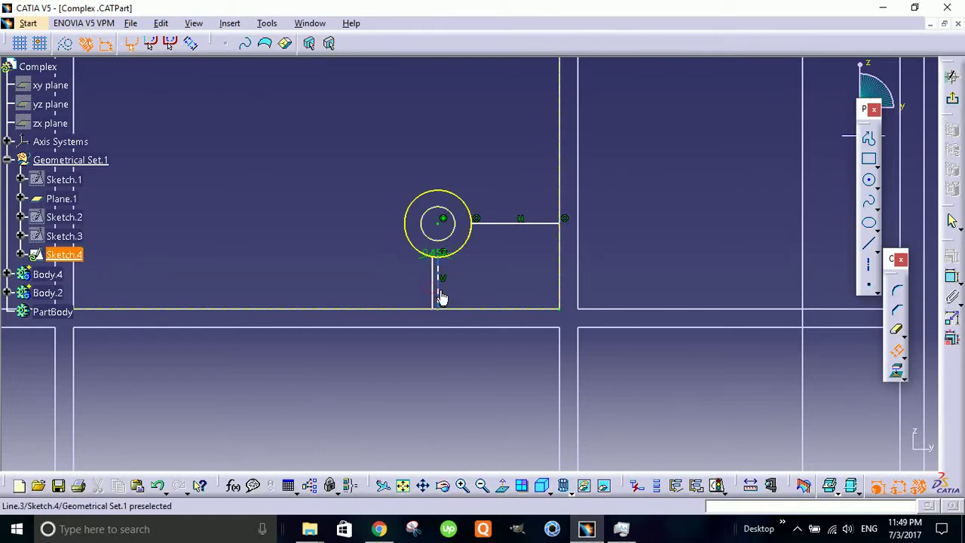
{"action": "left_click", "coordinate": [446, 293]}
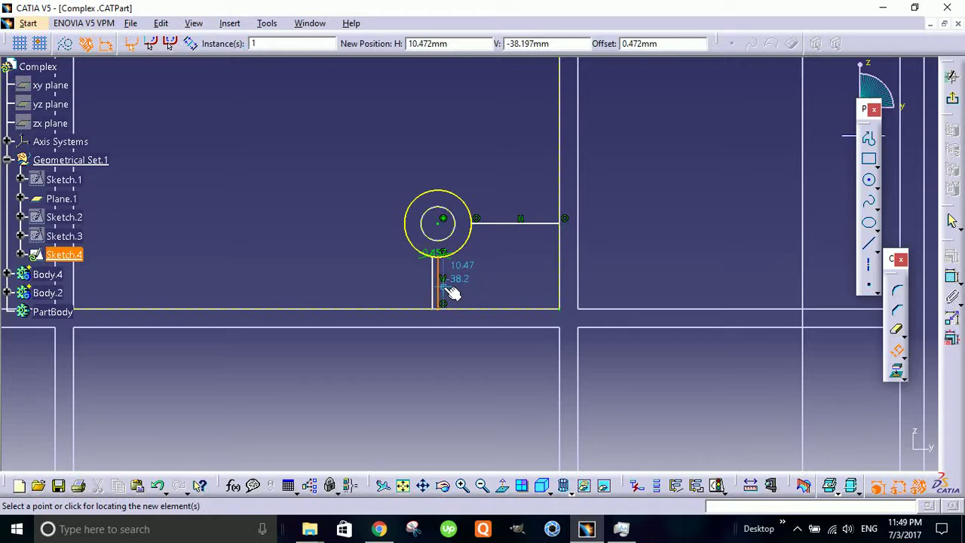
{"action": "left_click", "coordinate": [451, 293]}
- Offset the horizontal line between the post and the side divider by 1.4 mm above and below it
{"action": "left_click", "coordinate": [512, 223]}
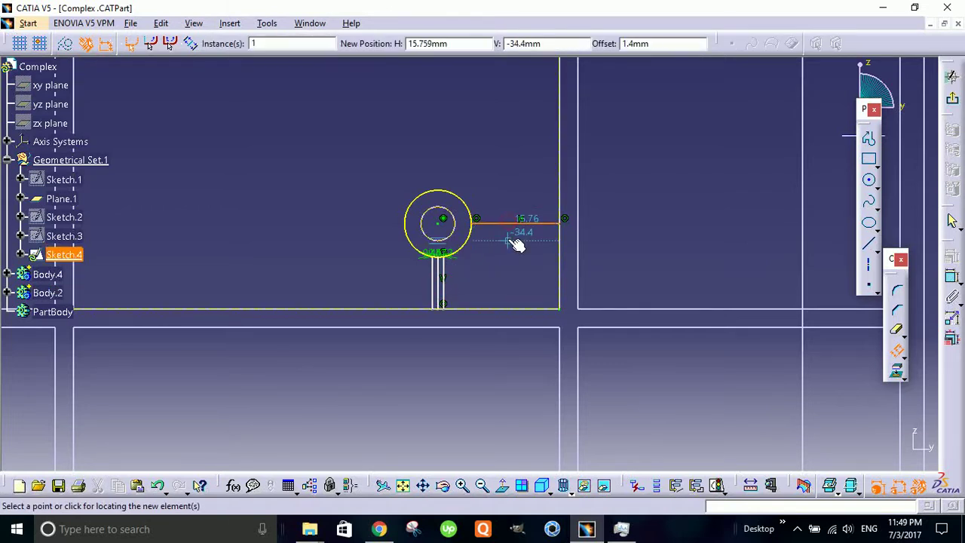
{"action": "left_click", "coordinate": [517, 244]}
{"action": "left_click", "coordinate": [512, 233]}
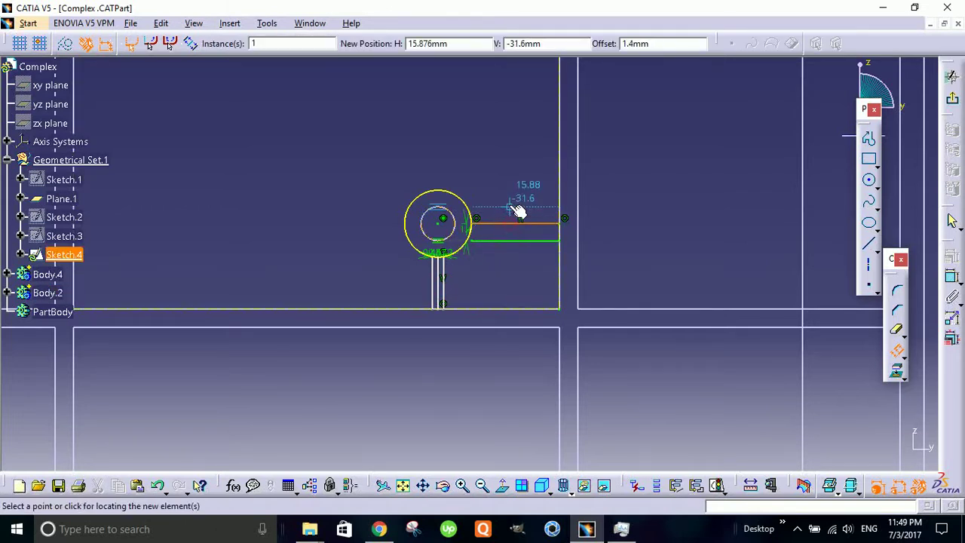
{"action": "left_click", "coordinate": [517, 208]}
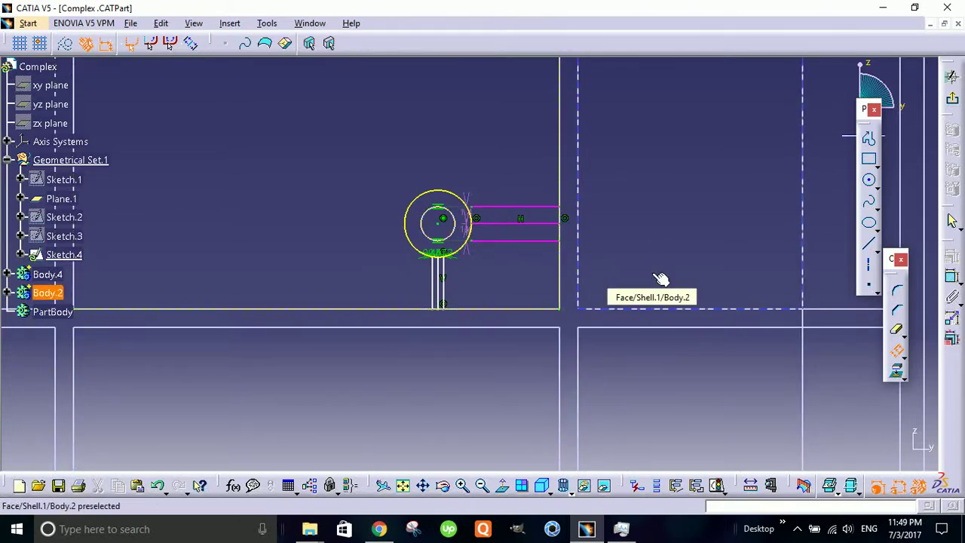
{"action": "key", "text": "Escape"}
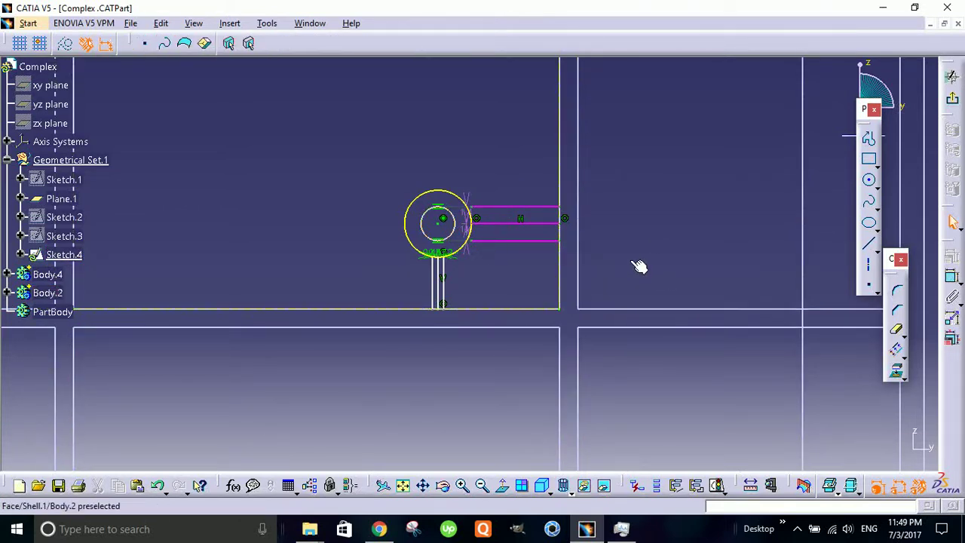
- Delete the projected inner circle of the post from the sketch
{"action": "left_click", "coordinate": [437, 218]}
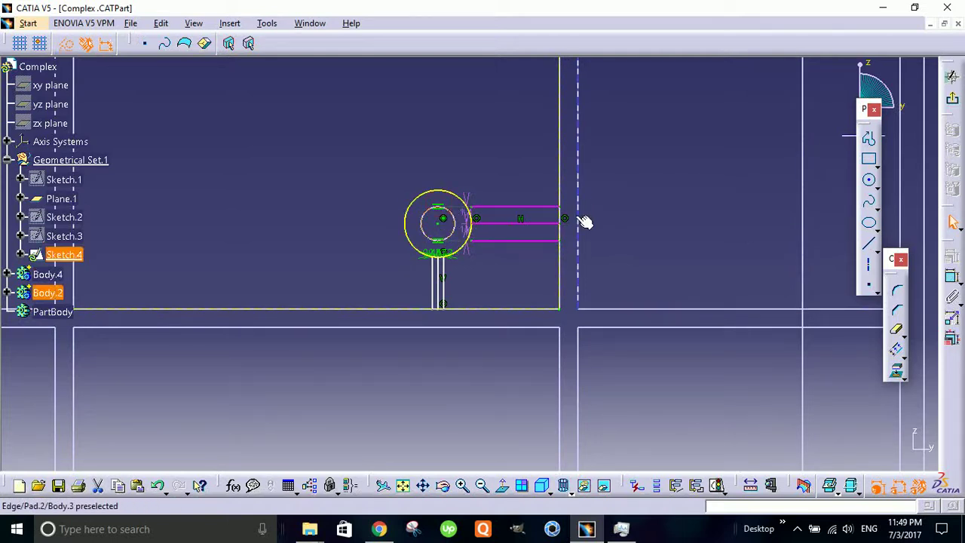
{"action": "key", "text": "Delete"}
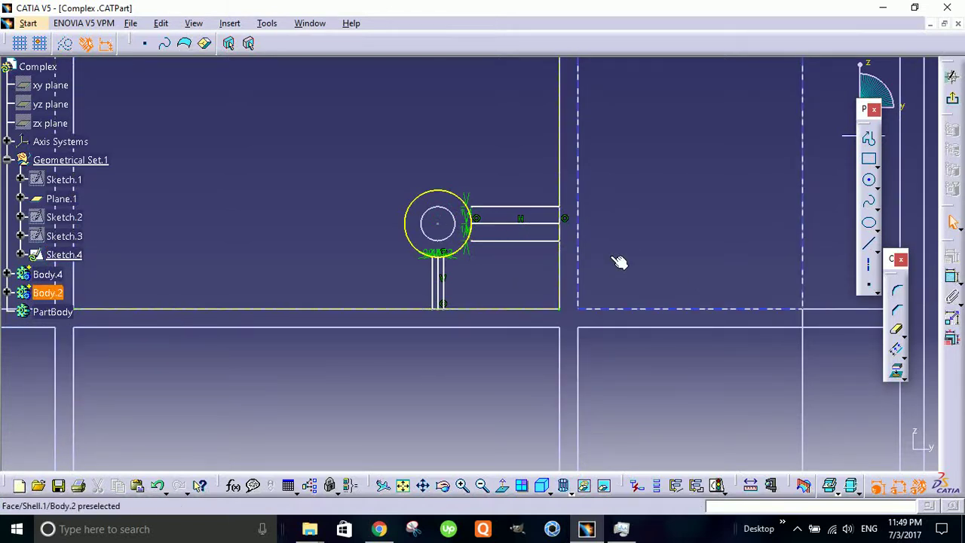
- Dimension the horizontal centre line's distance from the lower divider edge and the vertical centre line's distance from the side divider edge
{"action": "left_click", "coordinate": [953, 280]}
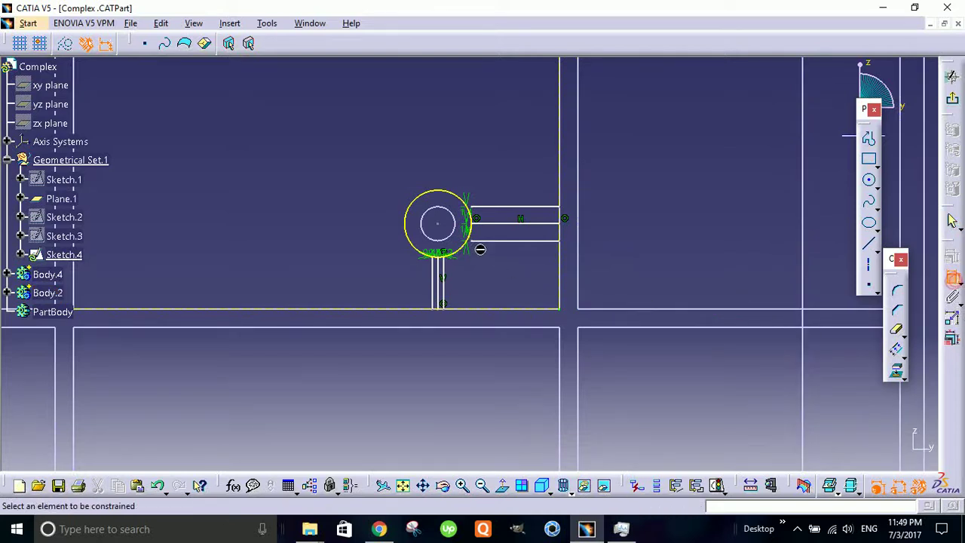
{"action": "left_click", "coordinate": [503, 227]}
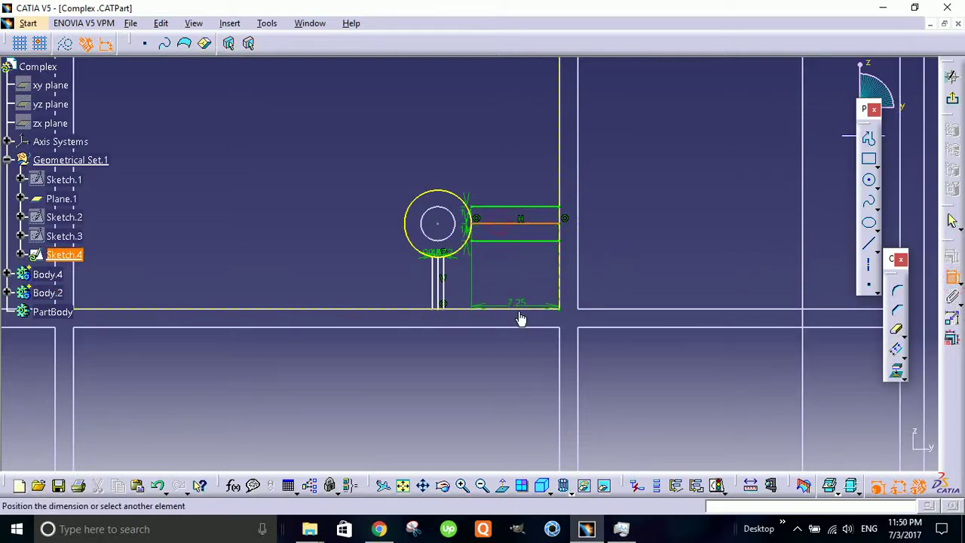
{"action": "left_click", "coordinate": [520, 310]}
{"action": "left_click", "coordinate": [616, 270]}
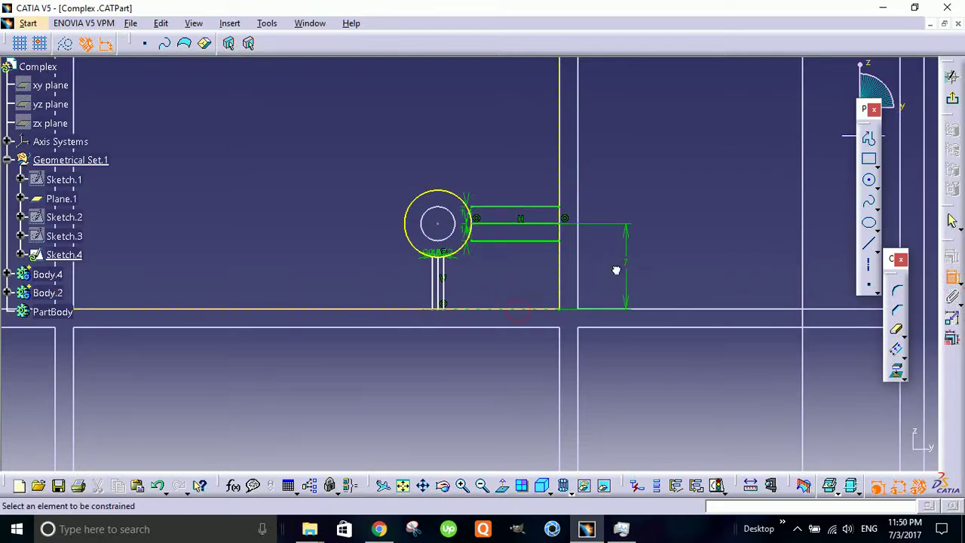
{"action": "left_click", "coordinate": [444, 290]}
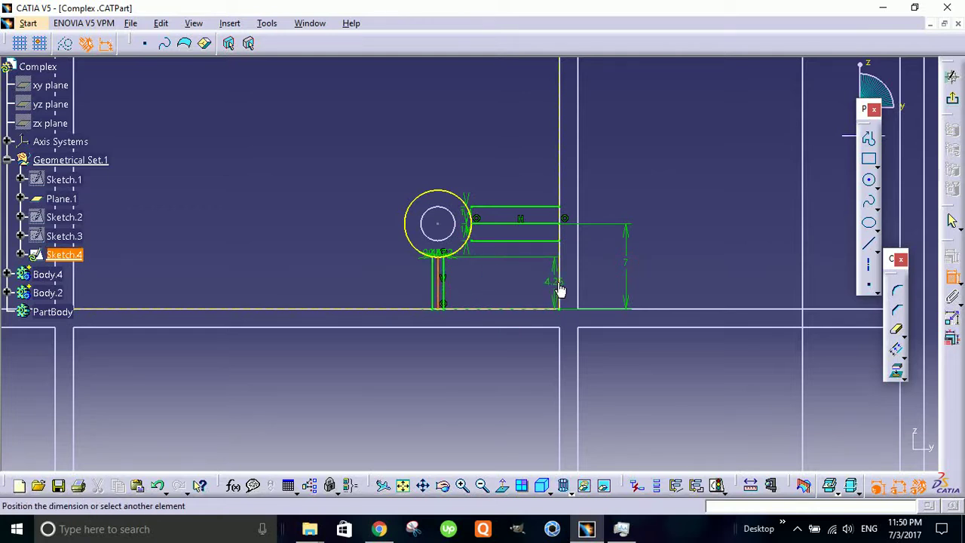
{"action": "left_click", "coordinate": [560, 290]}
{"action": "left_click", "coordinate": [506, 380]}
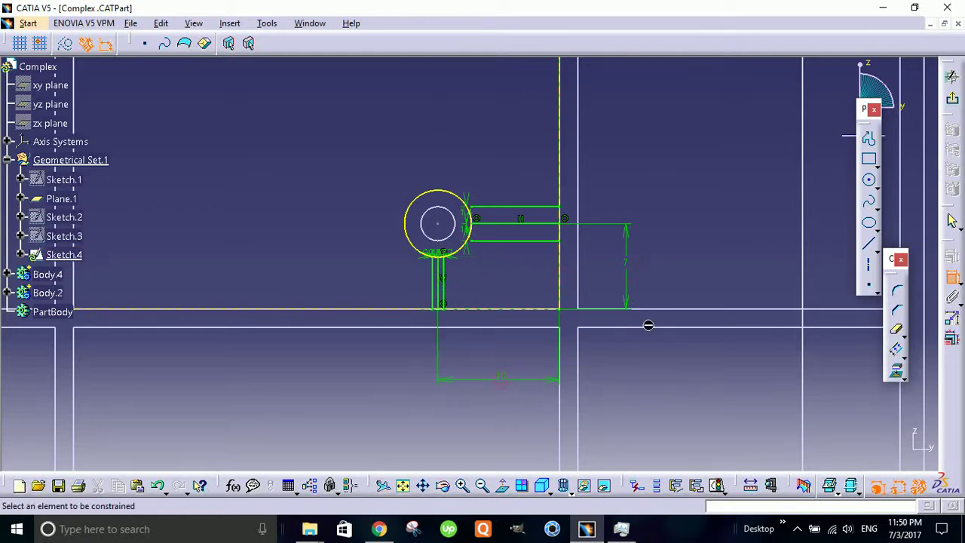
- Dimension the distance between the two outer lines of the horizontal rib
{"action": "left_click", "coordinate": [530, 241]}
{"action": "left_click", "coordinate": [532, 209]}
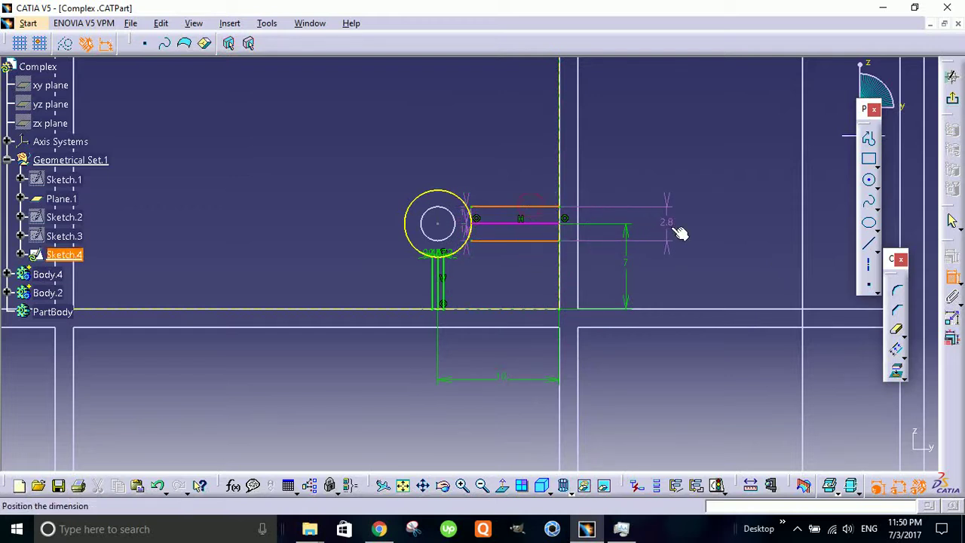
{"action": "left_click", "coordinate": [679, 234]}
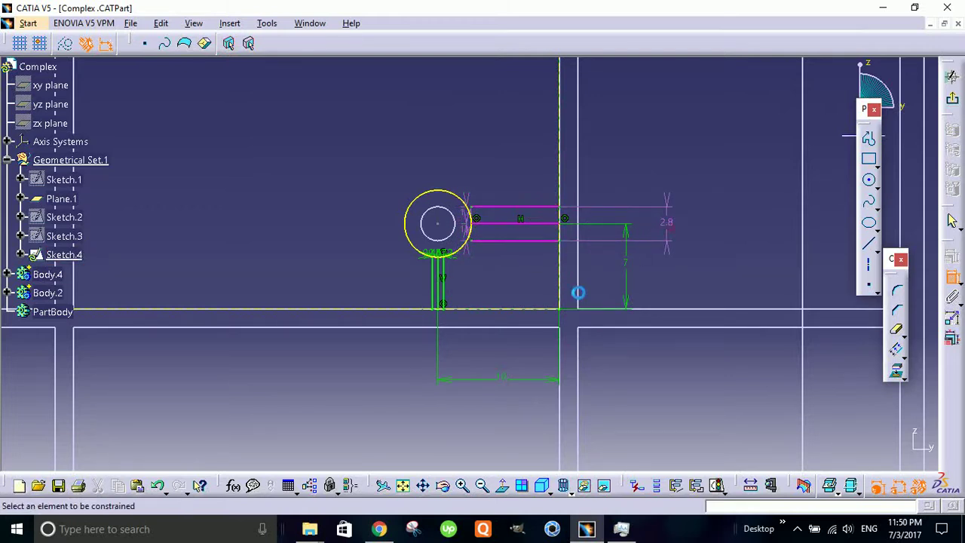
- Delete the two 1.4 mm offset constraints between the horizontal rib's outer lines and its centre line
{"action": "mouse_move", "coordinate": [477, 246]}
{"action": "middle_mouse_down"}
{"action": "mouse_move", "coordinate": [481, 329]}
{"action": "mouse_move", "coordinate": [441, 185]}
{"action": "middle_mouse_up"}
{"action": "mouse_move", "coordinate": [471, 257]}
{"action": "middle_mouse_down"}
{"action": "mouse_move", "coordinate": [465, 236]}
{"action": "mouse_move", "coordinate": [480, 122]}
{"action": "middle_mouse_up"}
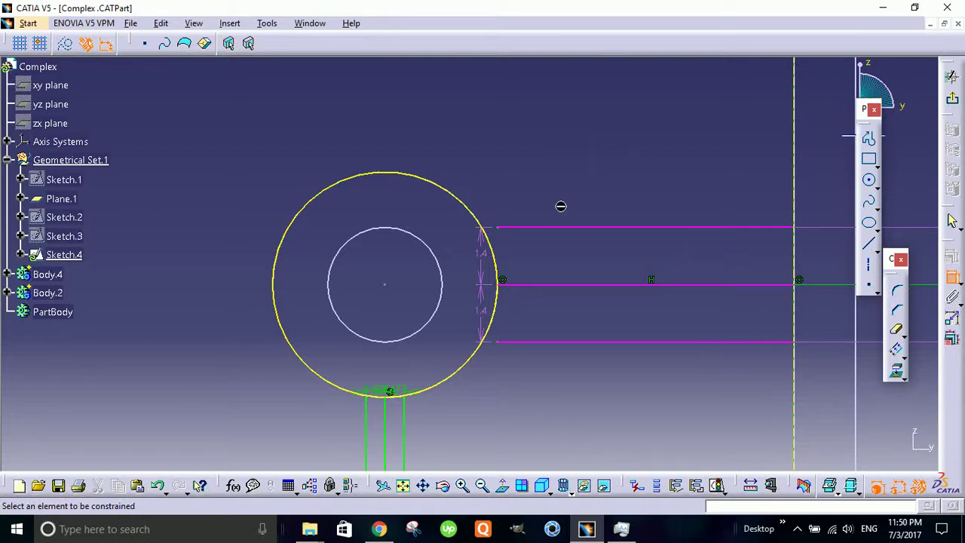
{"action": "key", "text": "Escape"}
{"action": "left_click", "coordinate": [487, 252]}
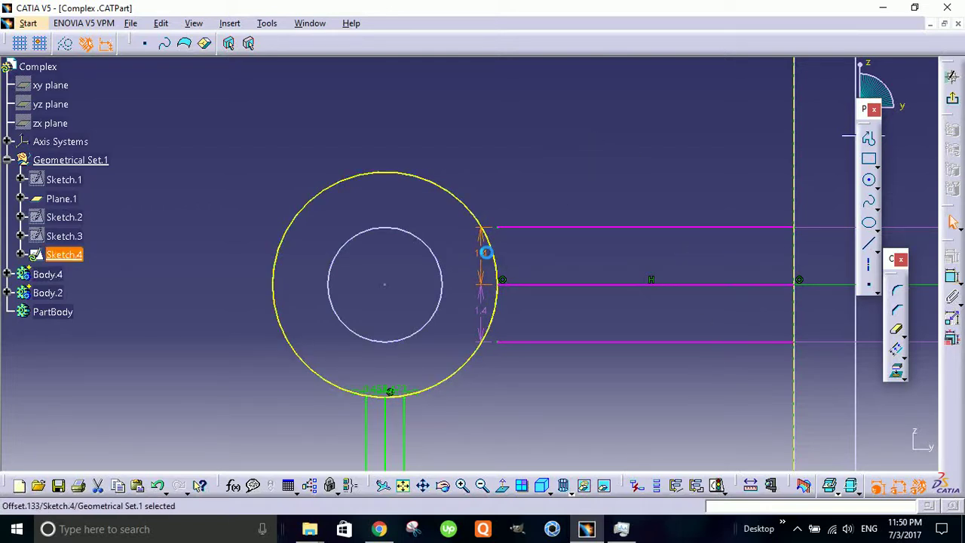
{"action": "key", "text": "Delete"}
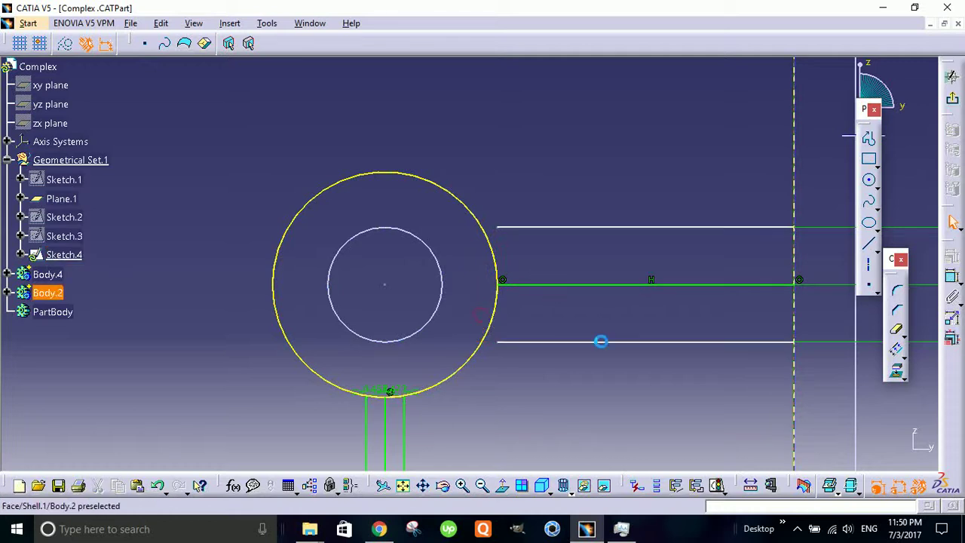
- Convert the horizontal rib's centre line to a construction element
{"action": "middle_click_drag", "start_coordinate": [596, 311], "coordinate": [538, 362]}
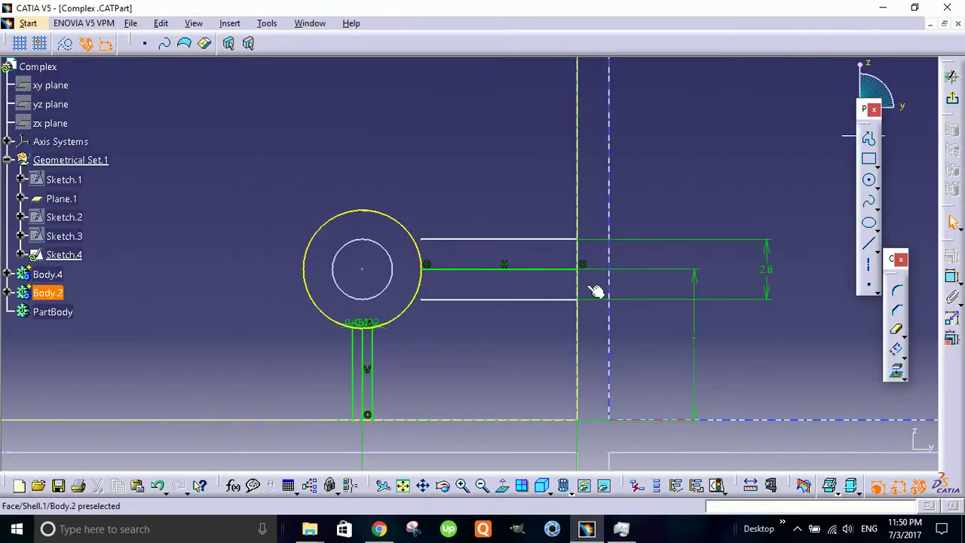
{"action": "left_click", "coordinate": [543, 269]}
{"action": "left_click", "coordinate": [67, 44]}
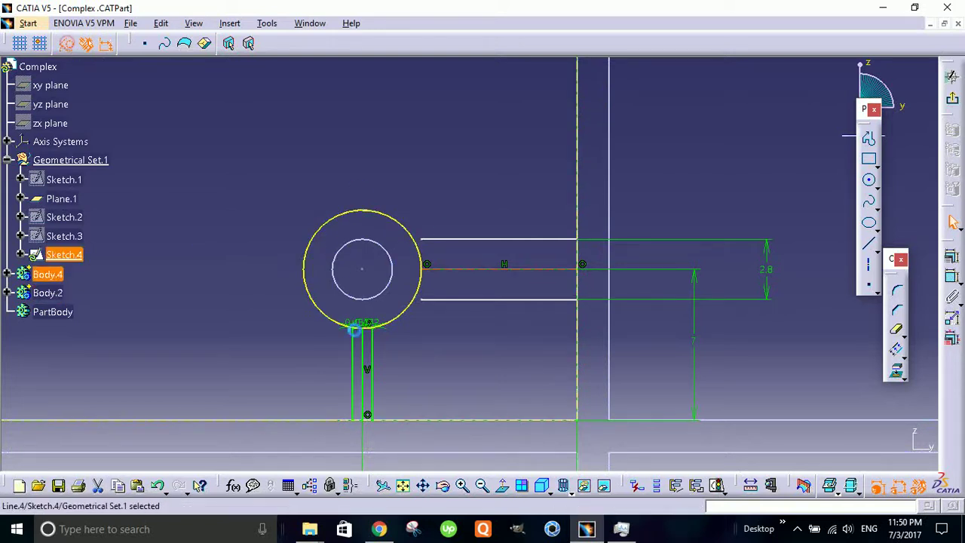
- Convert the vertical rib's centre line to a construction element
{"action": "left_click", "coordinate": [368, 363]}
{"action": "left_click", "coordinate": [67, 45]}
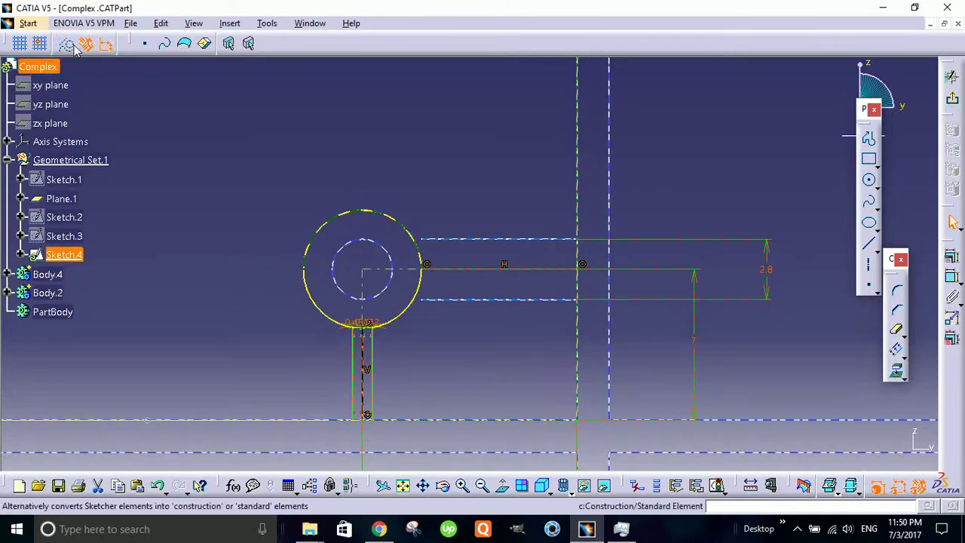
{"action": "mouse_move", "coordinate": [458, 377]}
{"action": "middle_mouse_down"}
{"action": "mouse_move", "coordinate": [489, 241]}
{"action": "mouse_move", "coordinate": [489, 279]}
{"action": "mouse_move", "coordinate": [433, 327]}
{"action": "middle_mouse_up"}
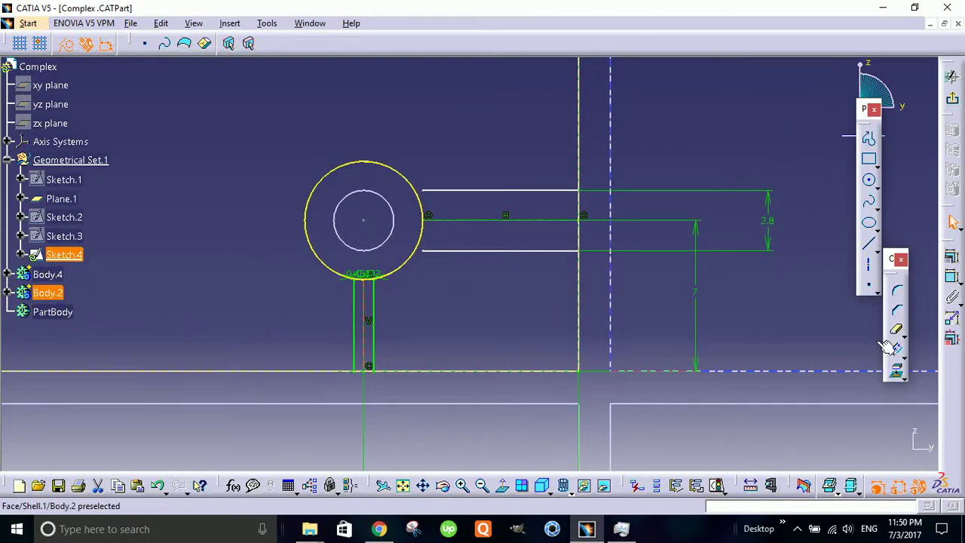
{"action": "left_click", "coordinate": [902, 351]}
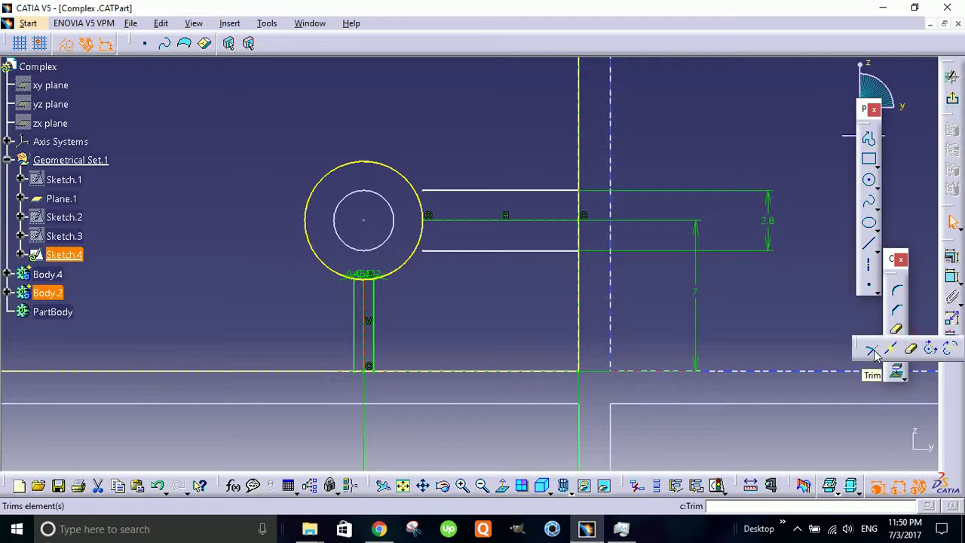
{"action": "left_click", "coordinate": [873, 351]}
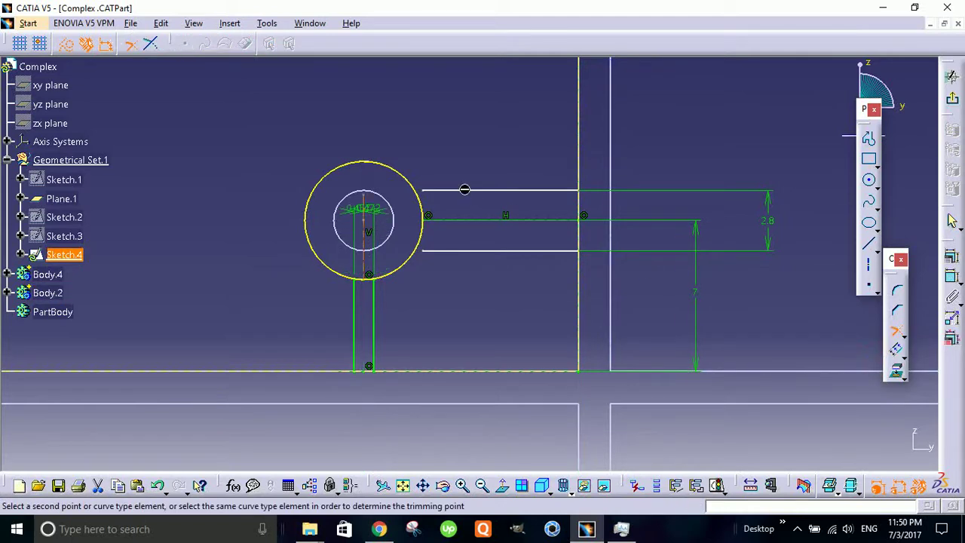
{"action": "left_click", "coordinate": [446, 199]}
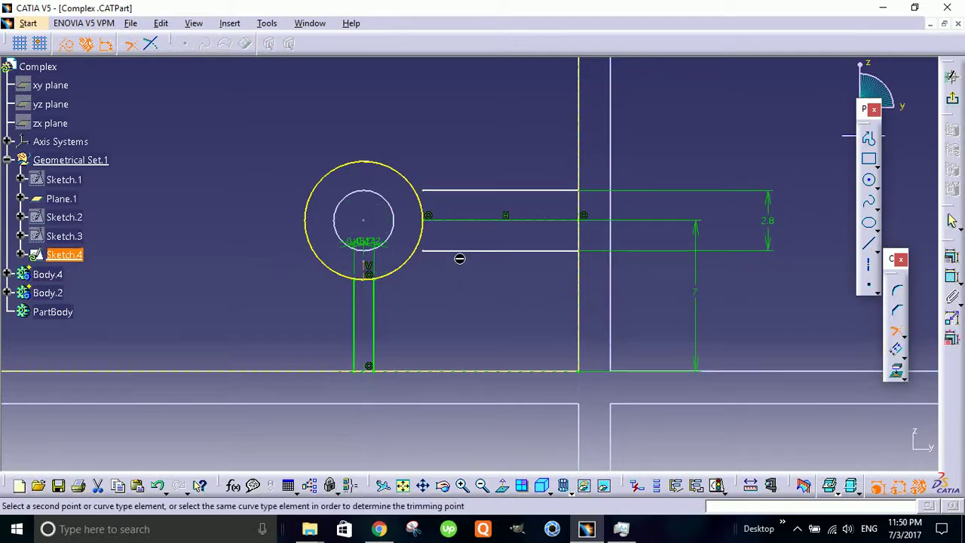
{"action": "left_click", "coordinate": [453, 319]}
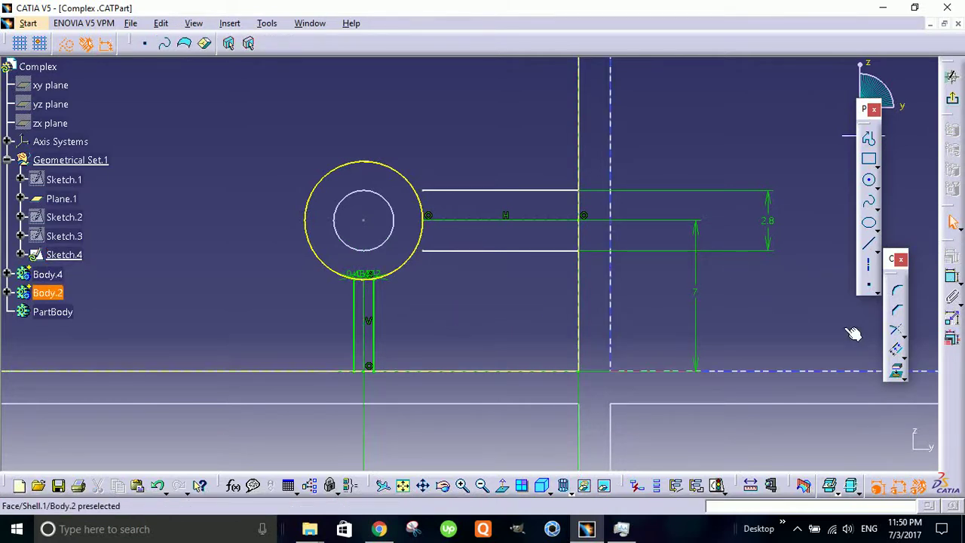
- Trim the horizontal rib's two outer lines to the projected outer circle of the post
{"action": "left_click", "coordinate": [897, 331]}
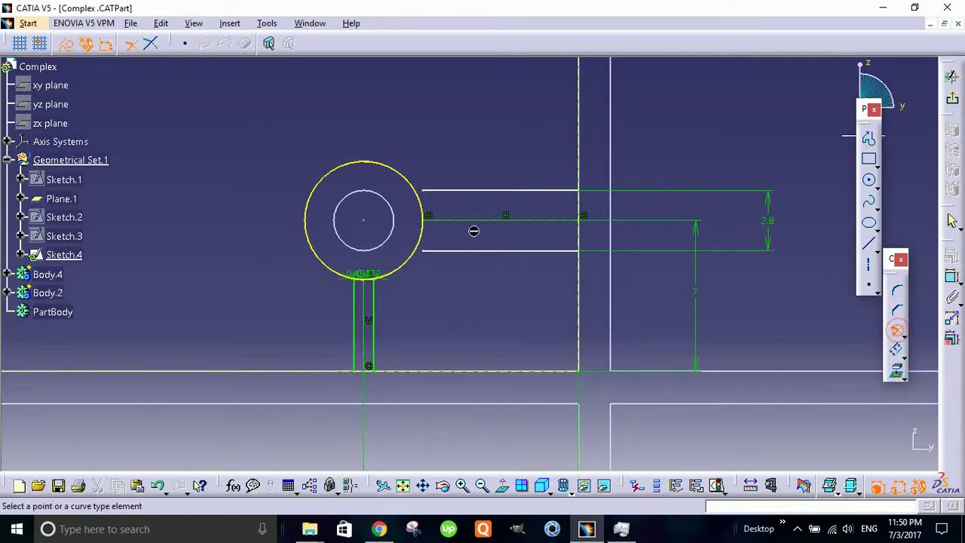
{"action": "left_click", "coordinate": [462, 191]}
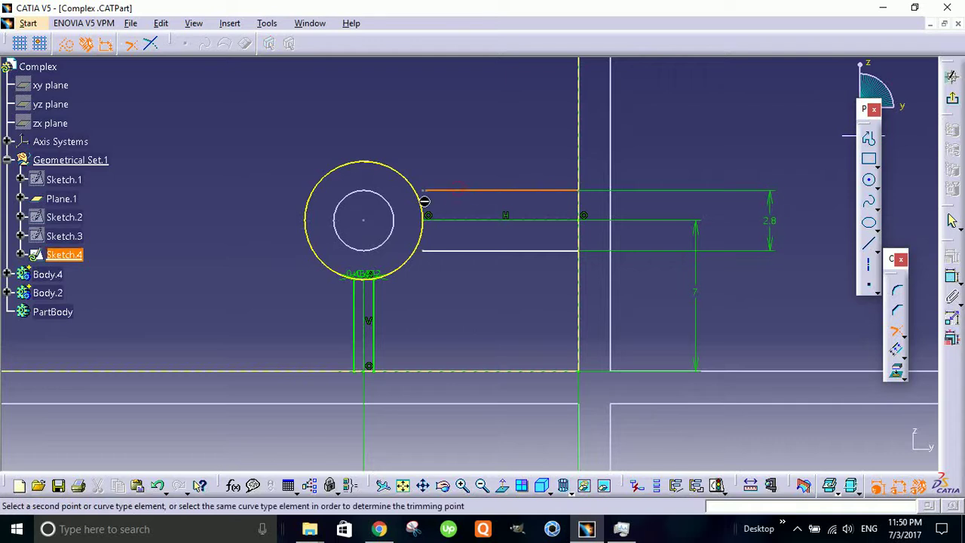
{"action": "left_click", "coordinate": [424, 217]}
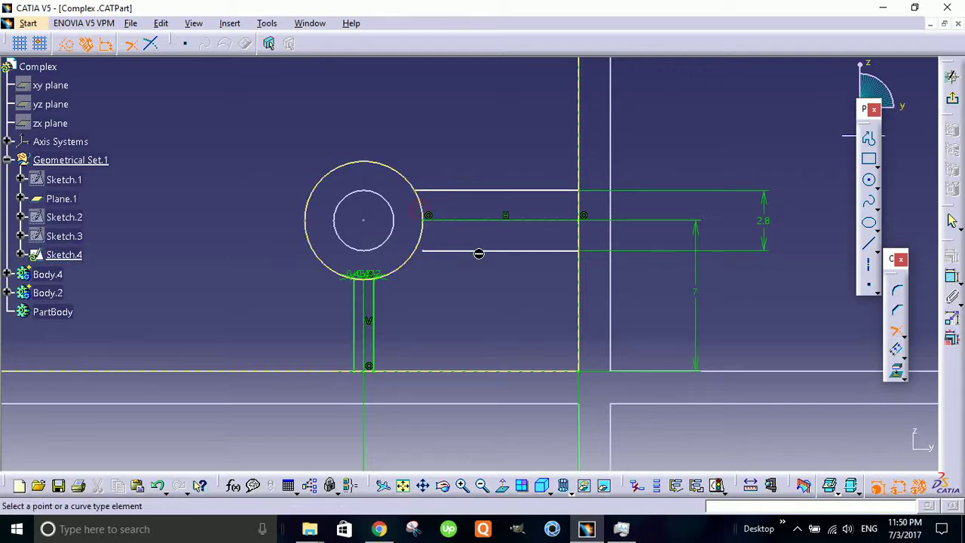
{"action": "left_click", "coordinate": [479, 250]}
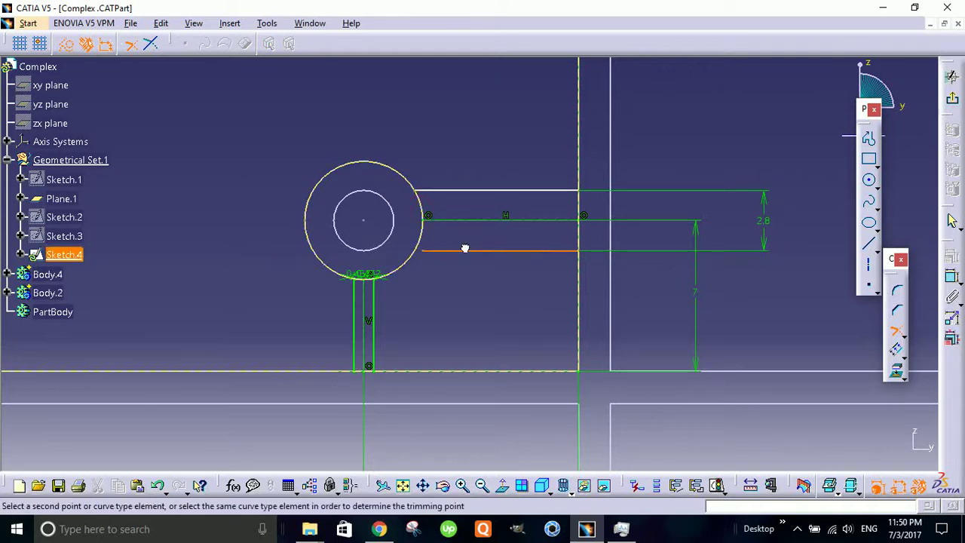
{"action": "left_click", "coordinate": [422, 236]}
{"action": "mouse_move", "coordinate": [458, 330]}
{"action": "middle_mouse_down"}
{"action": "mouse_move", "coordinate": [458, 310]}
{"action": "mouse_move", "coordinate": [463, 341]}
{"action": "middle_mouse_up"}
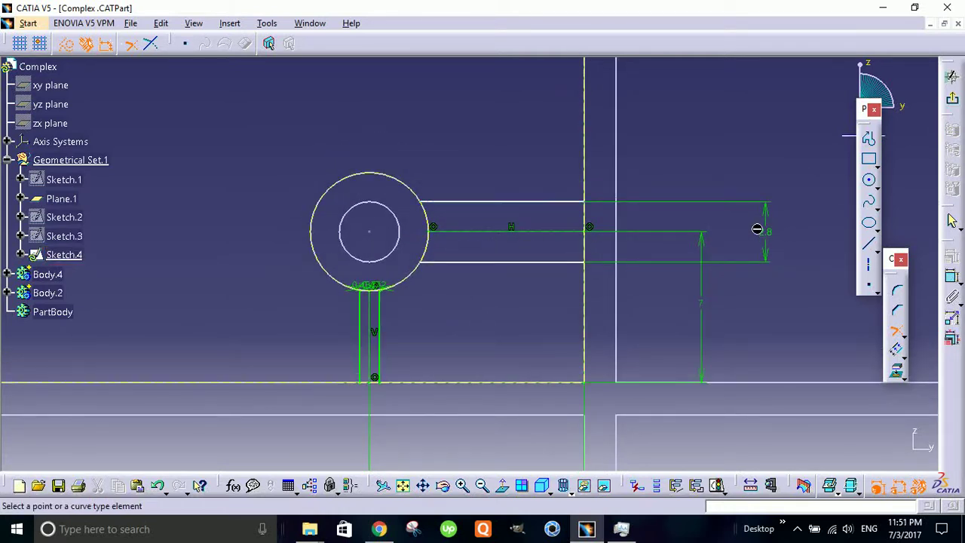
{"action": "key", "text": "Escape"}
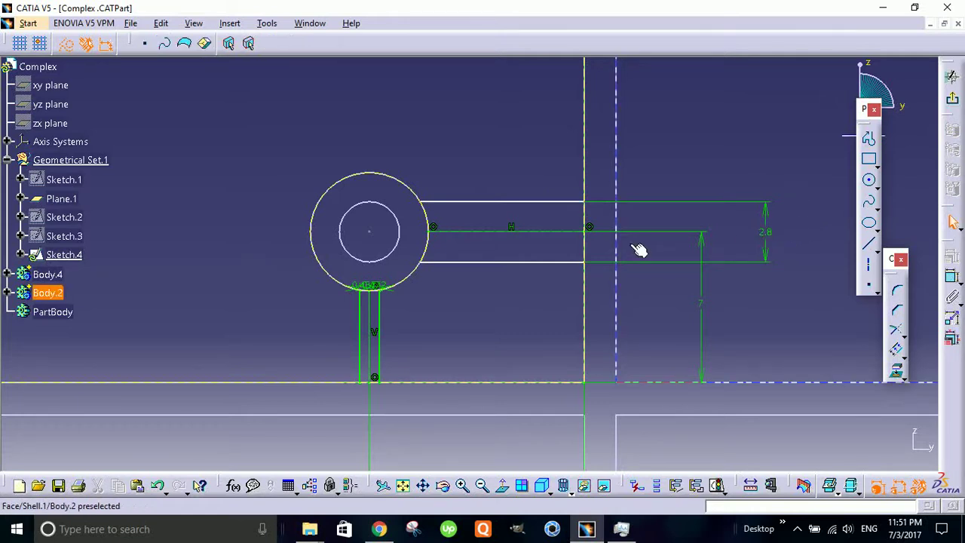
- Constrain the horizontal rib's two outer lines to be symmetric about its centre line
{"action": "left_click", "coordinate": [571, 204]}
{"action": "left_click", "coordinate": [571, 263], "text": "ctrl"}
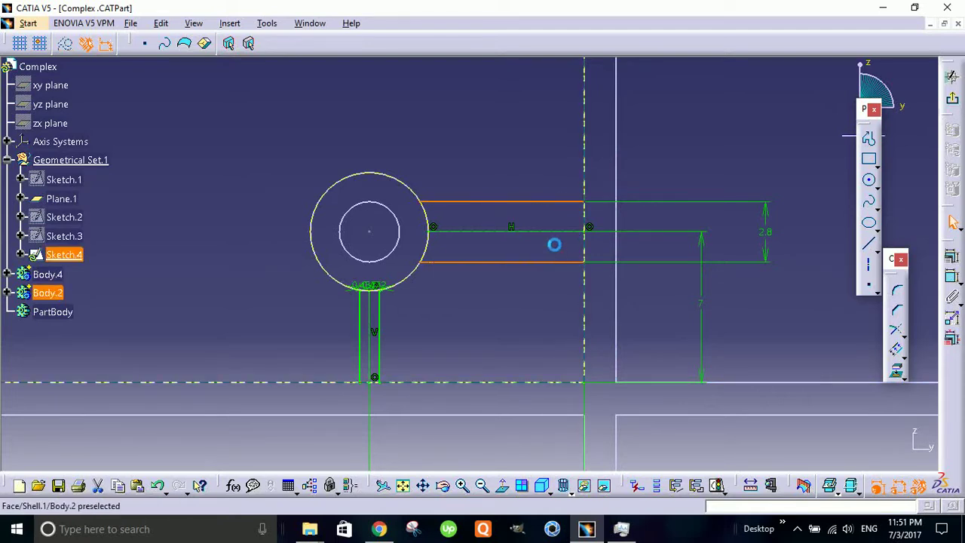
{"action": "left_click", "coordinate": [952, 255]}
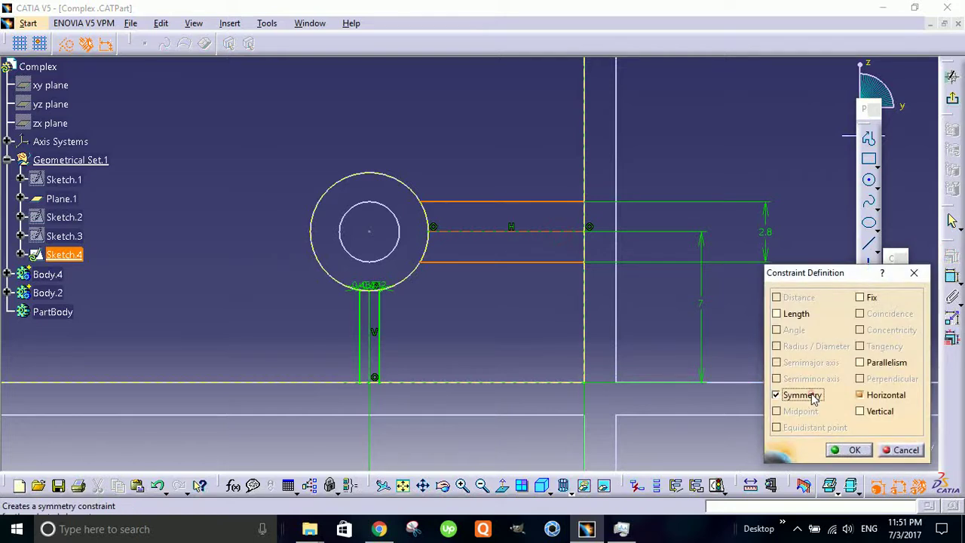
{"action": "left_click", "coordinate": [852, 451]}
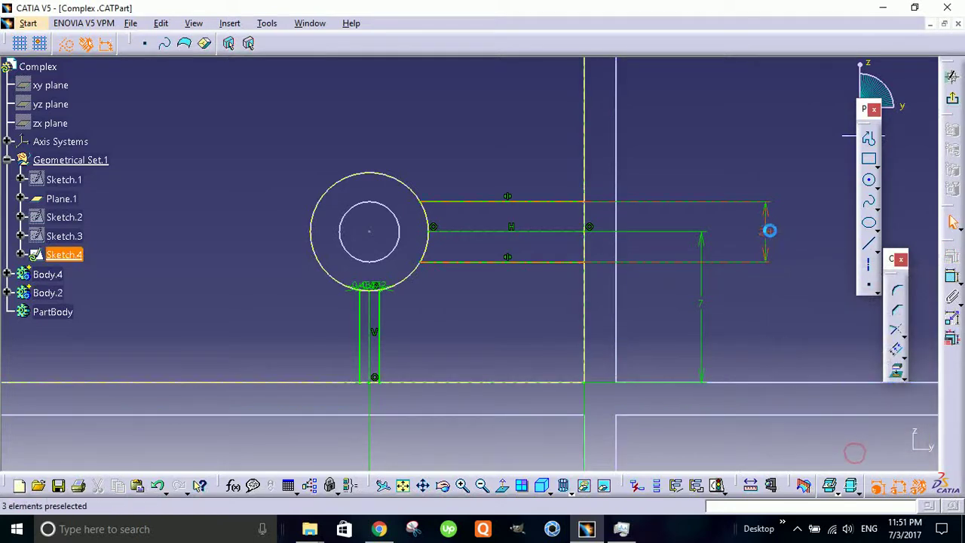
- Set the horizontal rib's width to 1.2 mm
{"action": "double_click", "coordinate": [783, 218]}
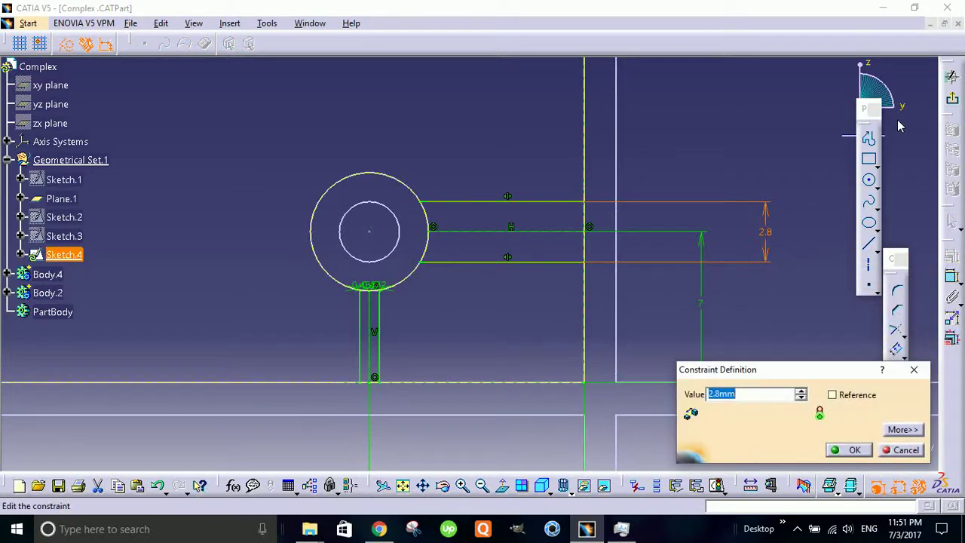
{"action": "type", "text": "1.2"}
{"action": "key", "text": "Return"}
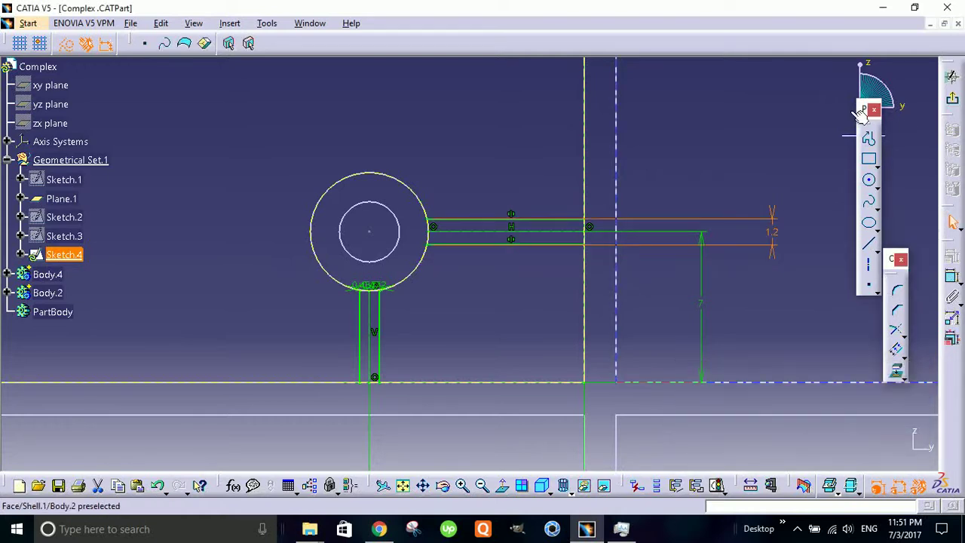
- Delete the vertical rib's two offset constraints and make its outer lines symmetric about its centre line
{"action": "mouse_move", "coordinate": [443, 376]}
{"action": "middle_mouse_down"}
{"action": "mouse_move", "coordinate": [478, 293]}
{"action": "mouse_move", "coordinate": [507, 372]}
{"action": "mouse_move", "coordinate": [437, 310]}
{"action": "mouse_move", "coordinate": [470, 261]}
{"action": "mouse_move", "coordinate": [308, 267]}
{"action": "middle_mouse_up"}
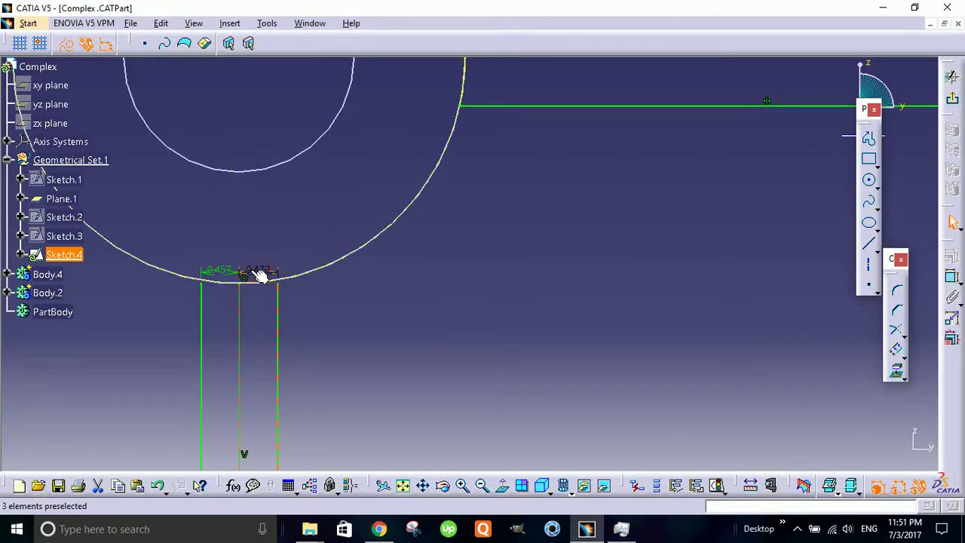
{"action": "mouse_move", "coordinate": [430, 347]}
{"action": "middle_mouse_down"}
{"action": "mouse_move", "coordinate": [539, 205]}
{"action": "mouse_move", "coordinate": [530, 283]}
{"action": "middle_mouse_up"}
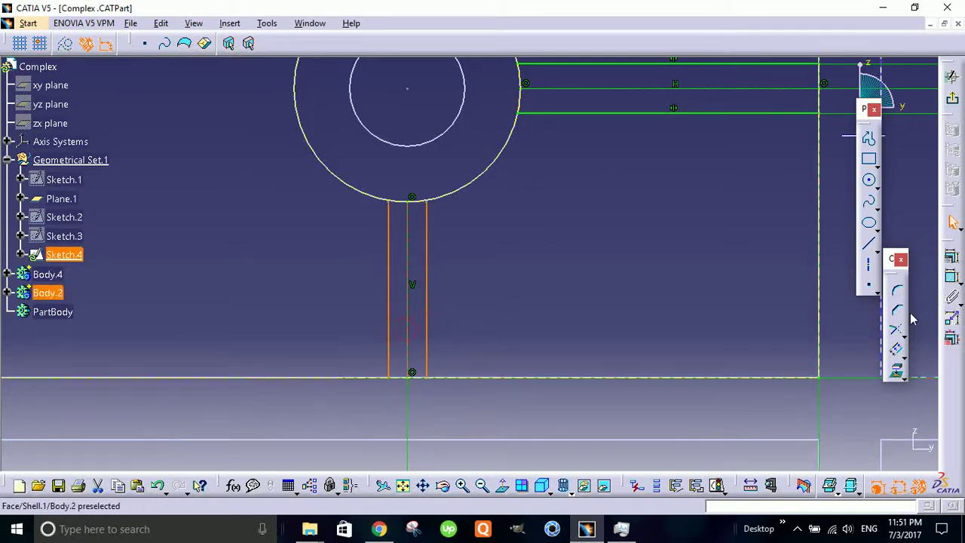
{"action": "left_click", "coordinate": [952, 339]}
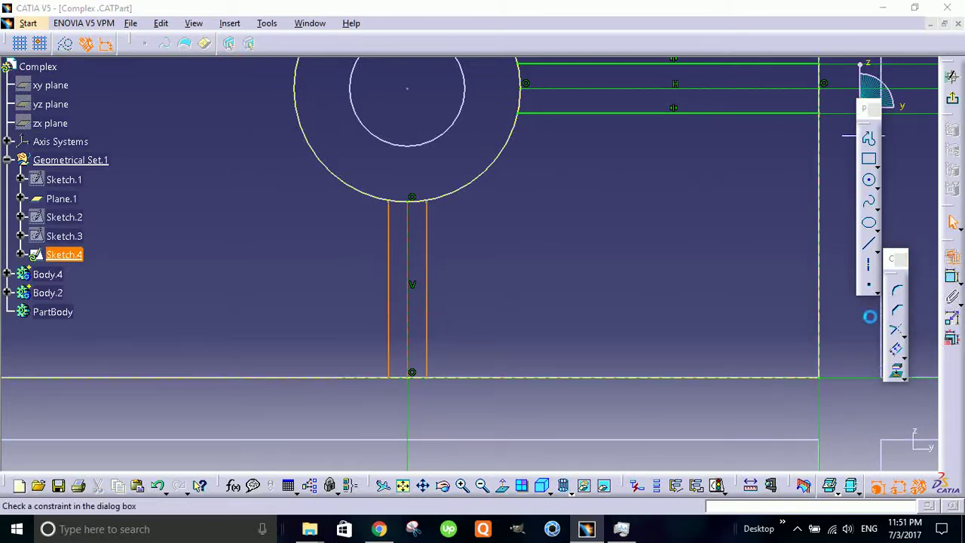
{"action": "left_click", "coordinate": [814, 397]}
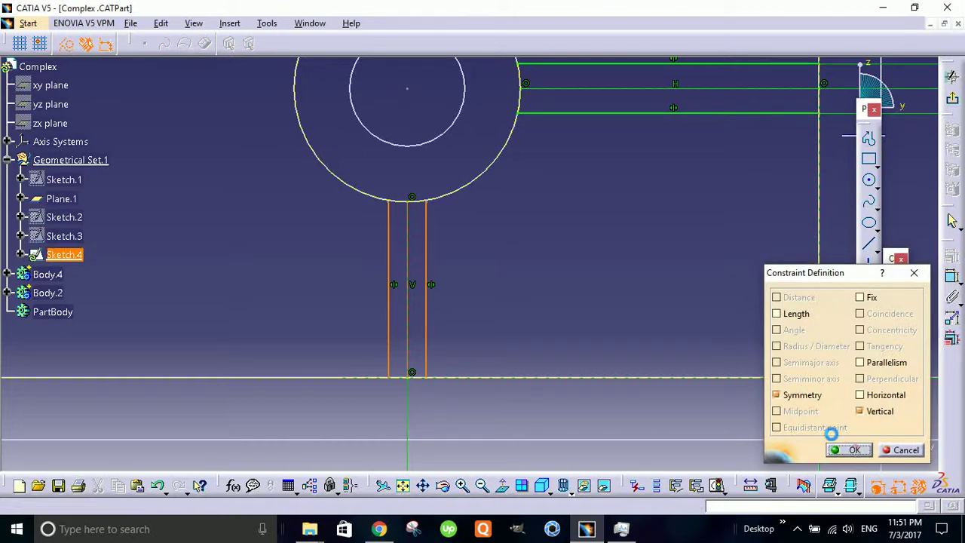
{"action": "left_click", "coordinate": [846, 450]}
- Dimension the distance between the vertical rib's two outer lines and set it to 1.2 mm
{"action": "mouse_move", "coordinate": [519, 219]}
{"action": "middle_mouse_down"}
{"action": "mouse_move", "coordinate": [521, 308]}
{"action": "mouse_move", "coordinate": [535, 190]}
{"action": "middle_mouse_up"}
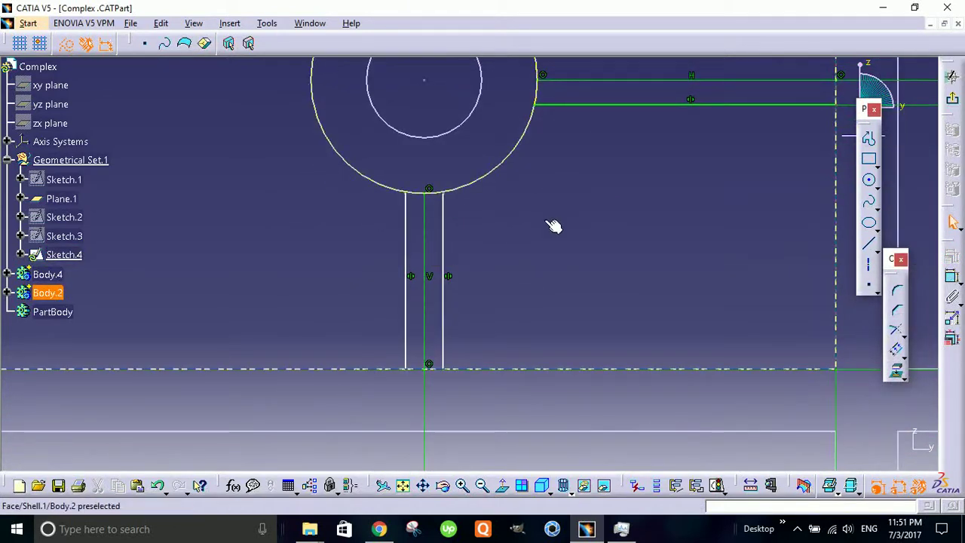
{"action": "left_click", "coordinate": [951, 276]}
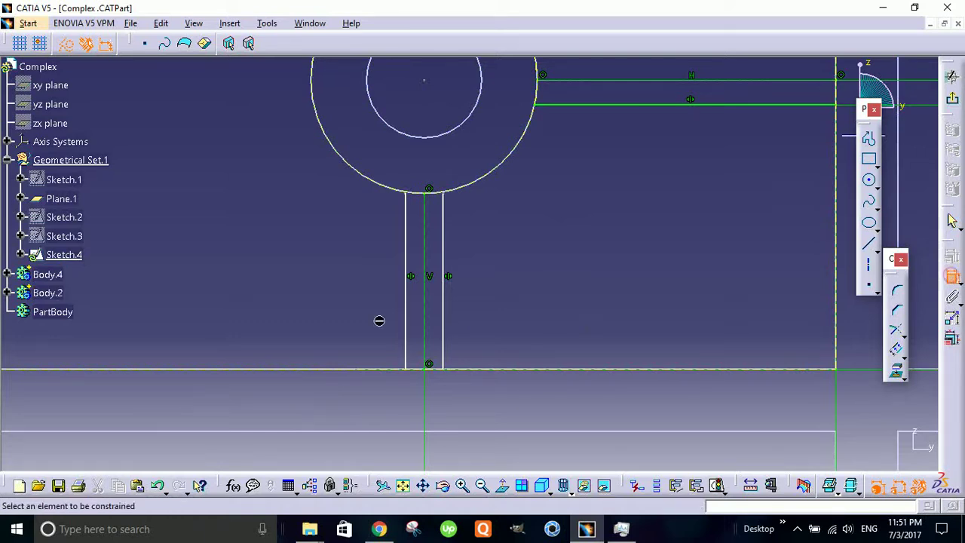
{"action": "left_click", "coordinate": [405, 281]}
{"action": "left_click", "coordinate": [450, 300]}
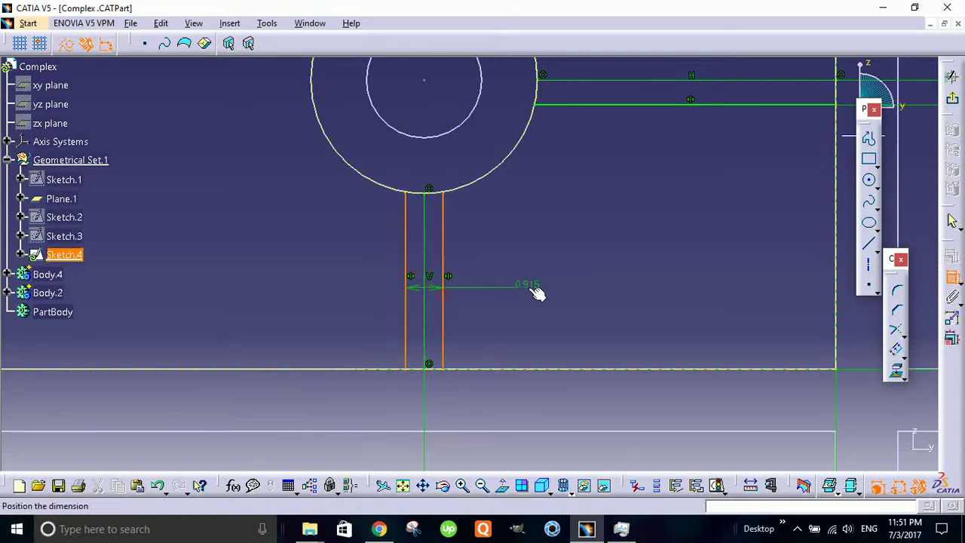
{"action": "left_click", "coordinate": [536, 291]}
{"action": "double_click", "coordinate": [527, 284]}
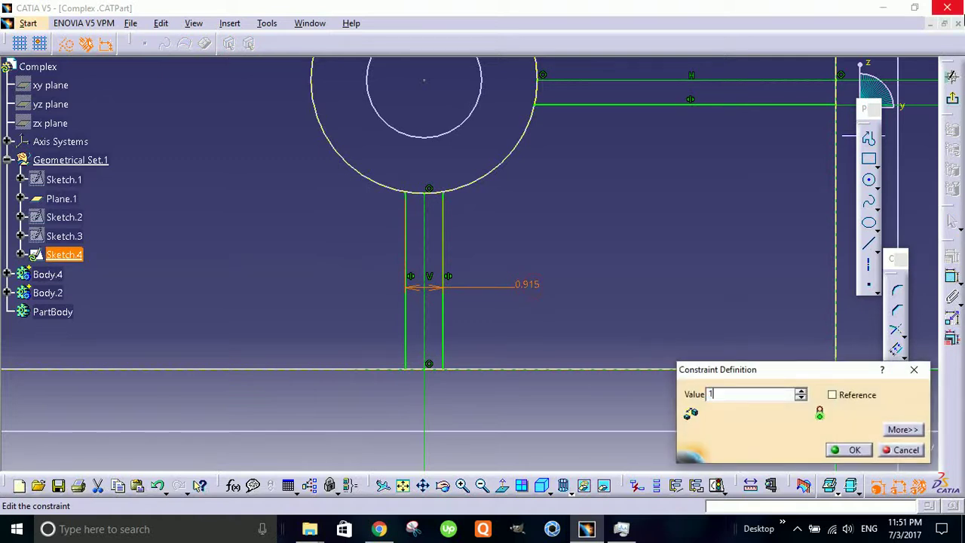
{"action": "type", "text": "1.2mm"}
{"action": "key", "text": "Return"}
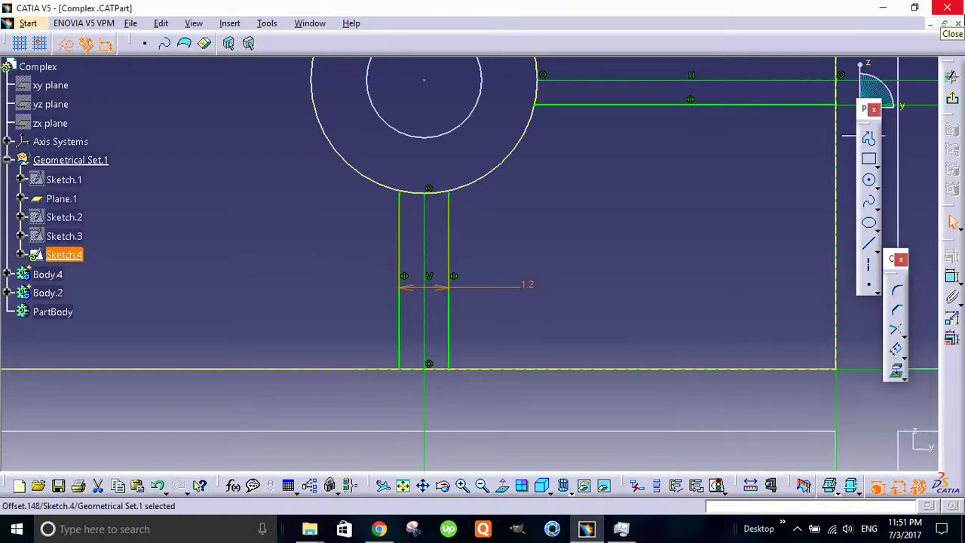
- Check the rib sketch's geometry with Sketch Analysis, then close the analysis
{"action": "middle_click_drag", "start_coordinate": [577, 218], "coordinate": [588, 370]}
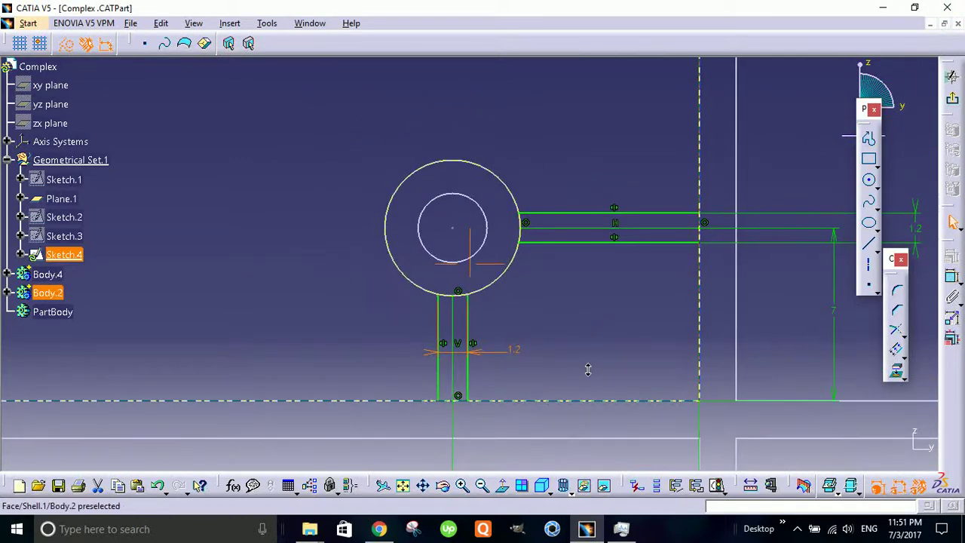
{"action": "middle_click_drag", "start_coordinate": [600, 334], "coordinate": [563, 282]}
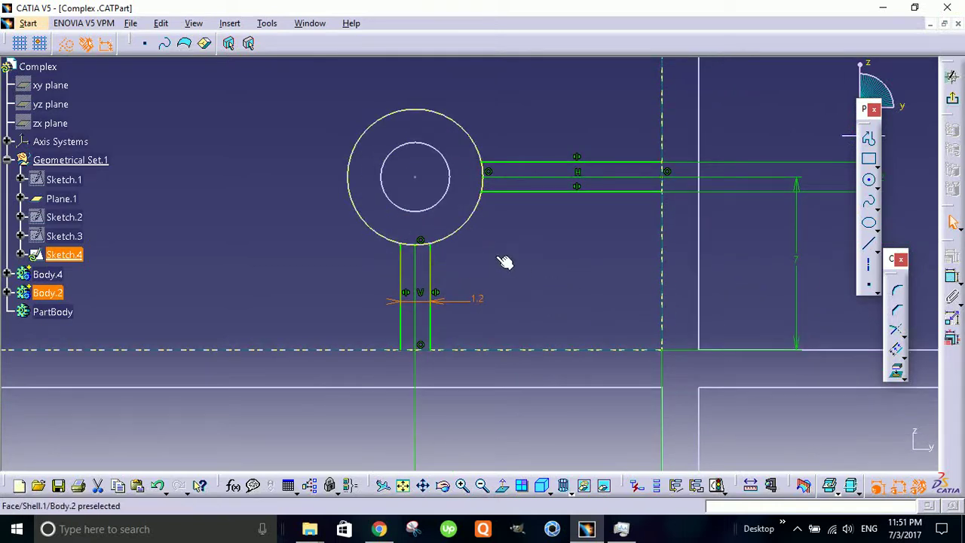
{"action": "mouse_move", "coordinate": [509, 293]}
{"action": "middle_mouse_down"}
{"action": "mouse_move", "coordinate": [551, 345]}
{"action": "mouse_move", "coordinate": [484, 261]}
{"action": "middle_mouse_up"}
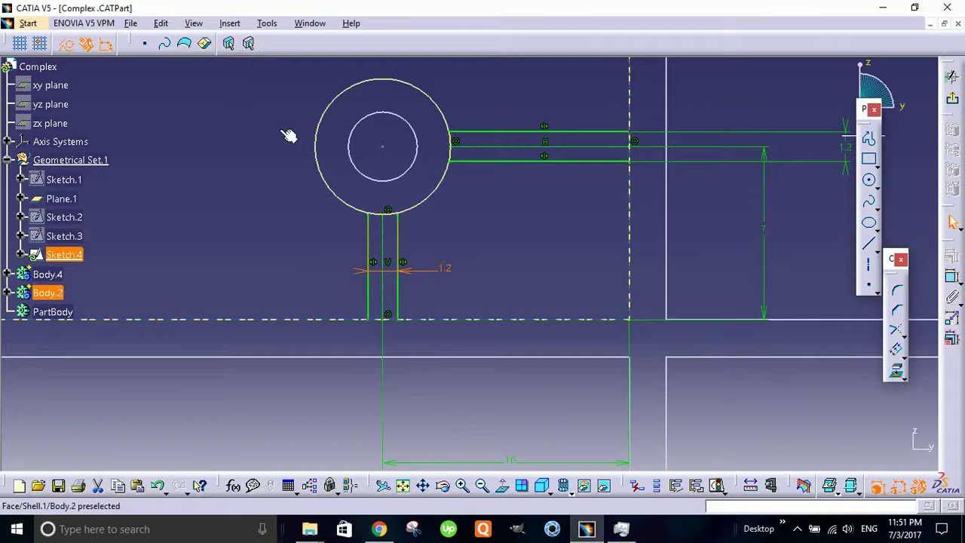
{"action": "left_click", "coordinate": [267, 23]}
{"action": "left_click", "coordinate": [297, 239]}
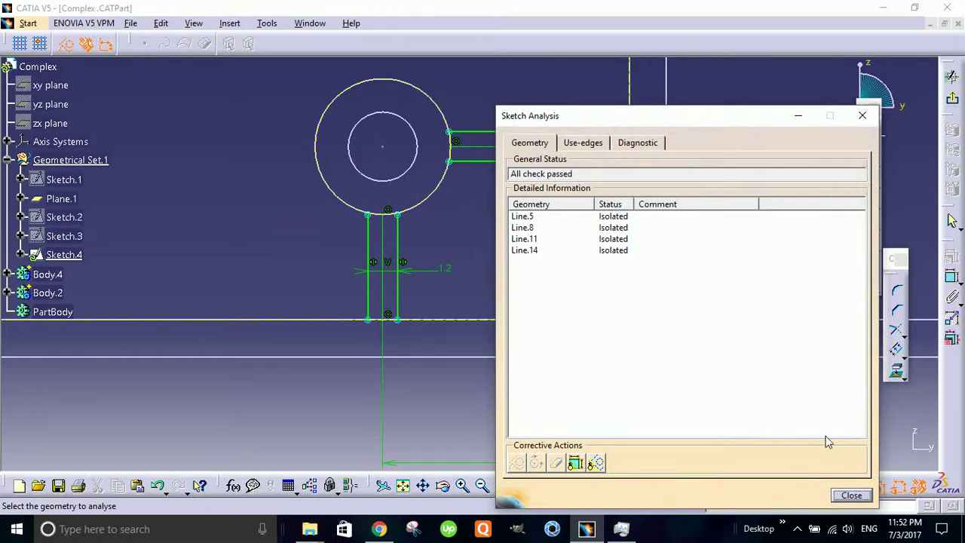
{"action": "left_click", "coordinate": [850, 496]}
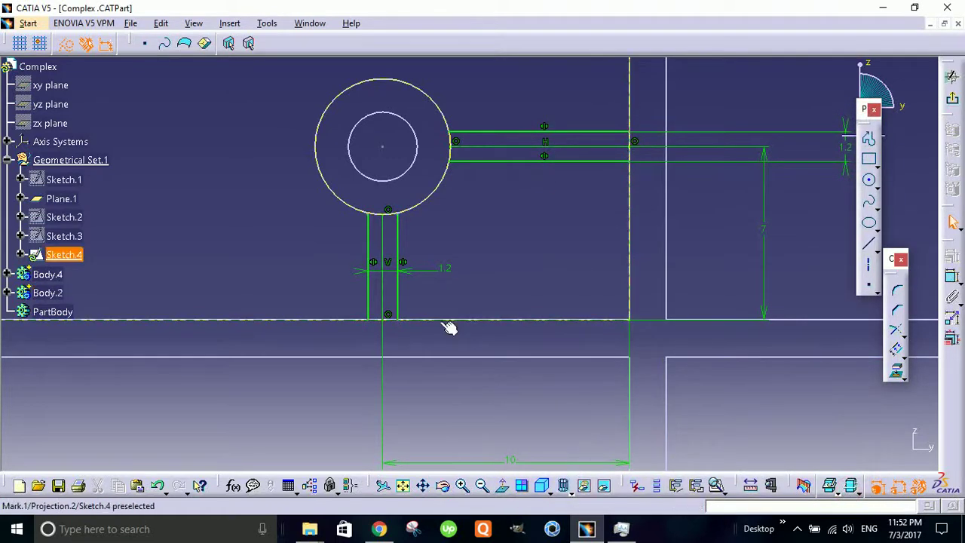
- Convert the projected post circle and floor edge to standard elements and quick-trim them to the rib ends
{"action": "mouse_move", "coordinate": [662, 343]}
{"action": "middle_mouse_down"}
{"action": "mouse_move", "coordinate": [611, 377]}
{"action": "mouse_move", "coordinate": [601, 324]}
{"action": "mouse_move", "coordinate": [674, 279]}
{"action": "mouse_move", "coordinate": [424, 382]}
{"action": "mouse_move", "coordinate": [410, 270]}
{"action": "mouse_move", "coordinate": [498, 269]}
{"action": "mouse_move", "coordinate": [502, 289]}
{"action": "mouse_move", "coordinate": [469, 325]}
{"action": "mouse_move", "coordinate": [578, 431]}
{"action": "middle_mouse_up"}
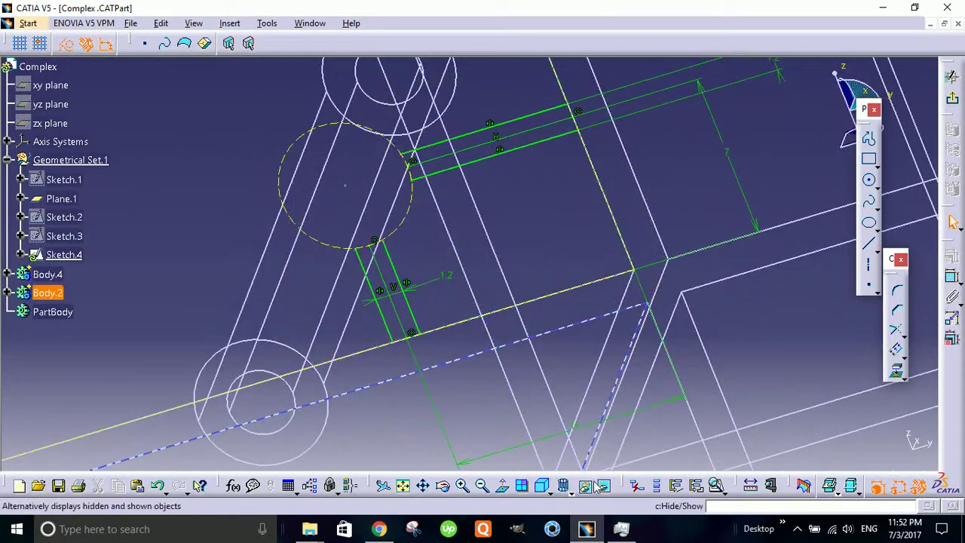
{"action": "middle_click_drag", "start_coordinate": [466, 315], "coordinate": [420, 340]}
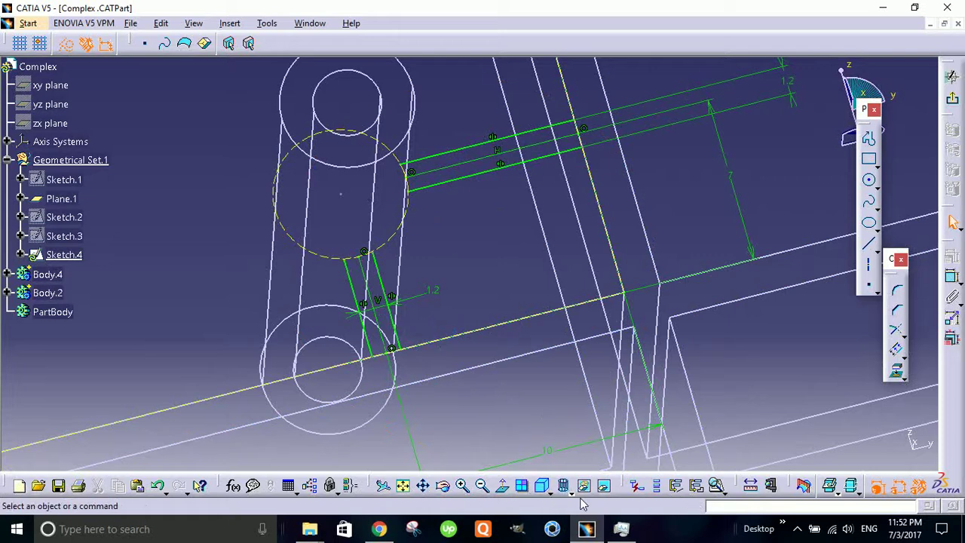
{"action": "left_click", "coordinate": [501, 485]}
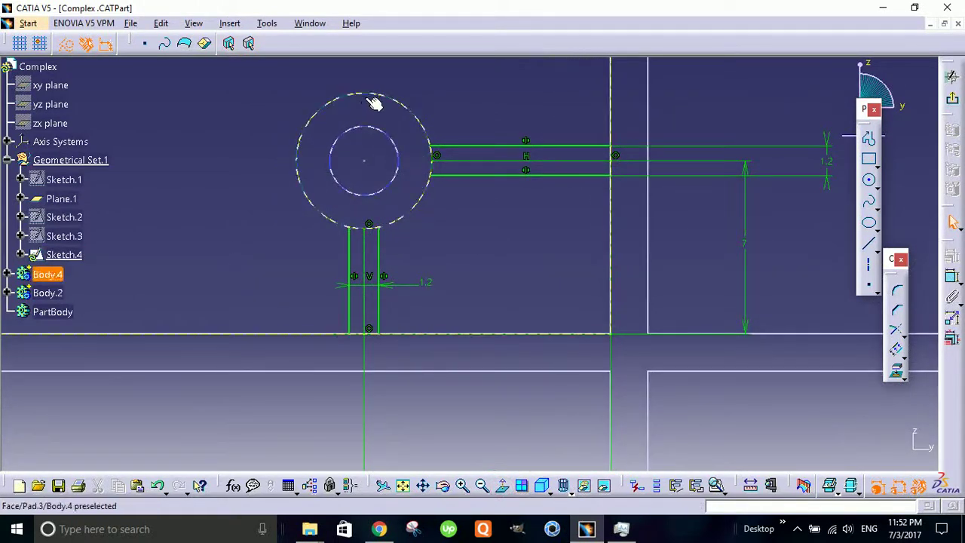
{"action": "left_click", "coordinate": [367, 100]}
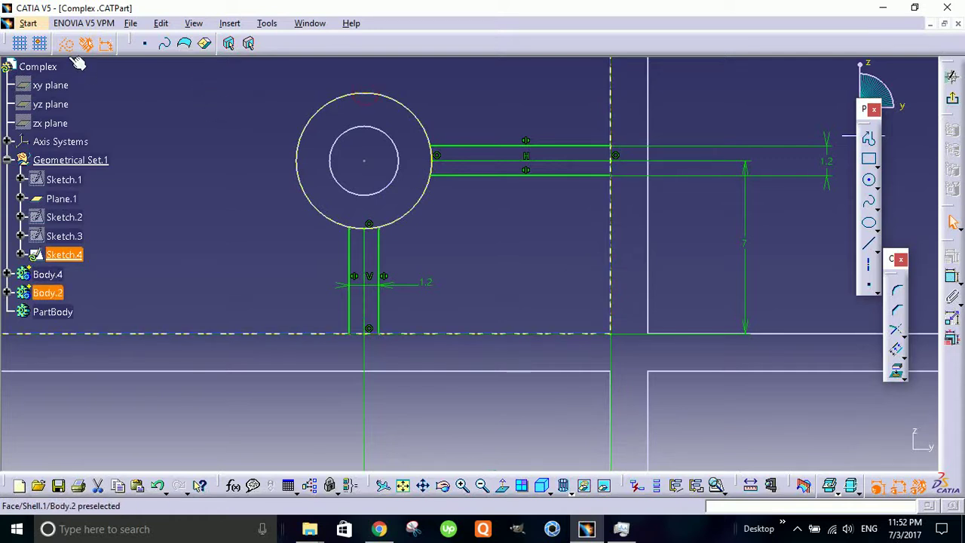
{"action": "left_click", "coordinate": [904, 339]}
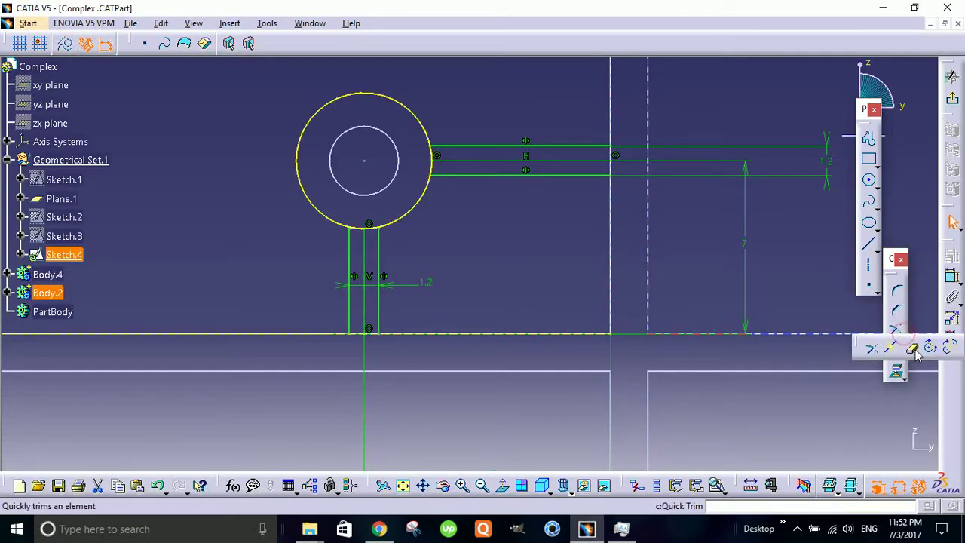
{"action": "left_click", "coordinate": [913, 349]}
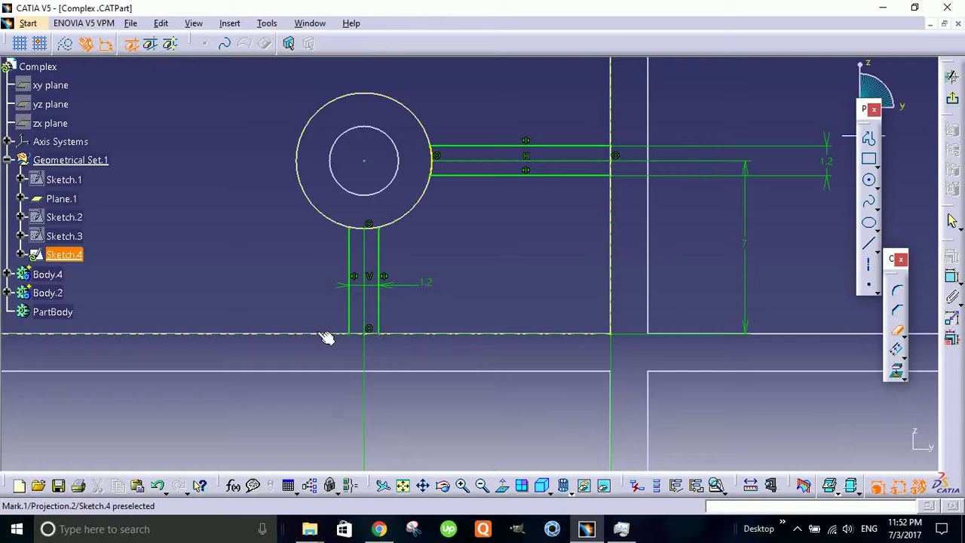
{"action": "left_click", "coordinate": [343, 334]}
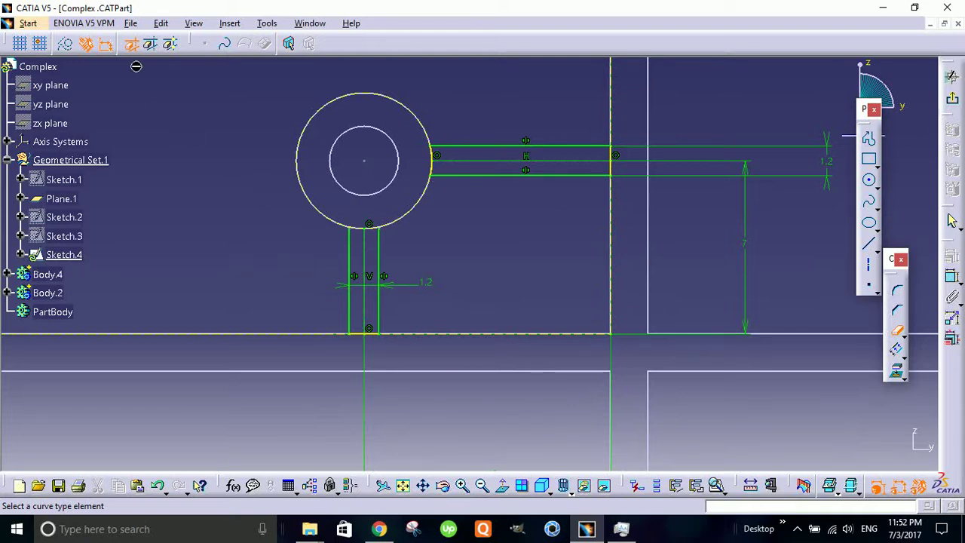
- Run Sketch Analysis on the rib sketch, select the open profile to locate it, and close the analysis
{"action": "left_click", "coordinate": [269, 24]}
{"action": "left_click", "coordinate": [292, 235]}
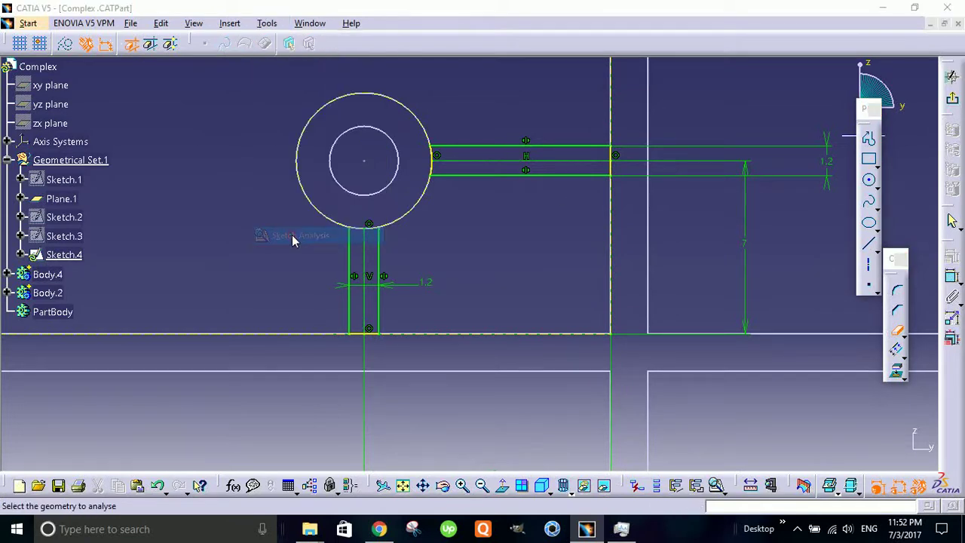
{"action": "left_click", "coordinate": [622, 218]}
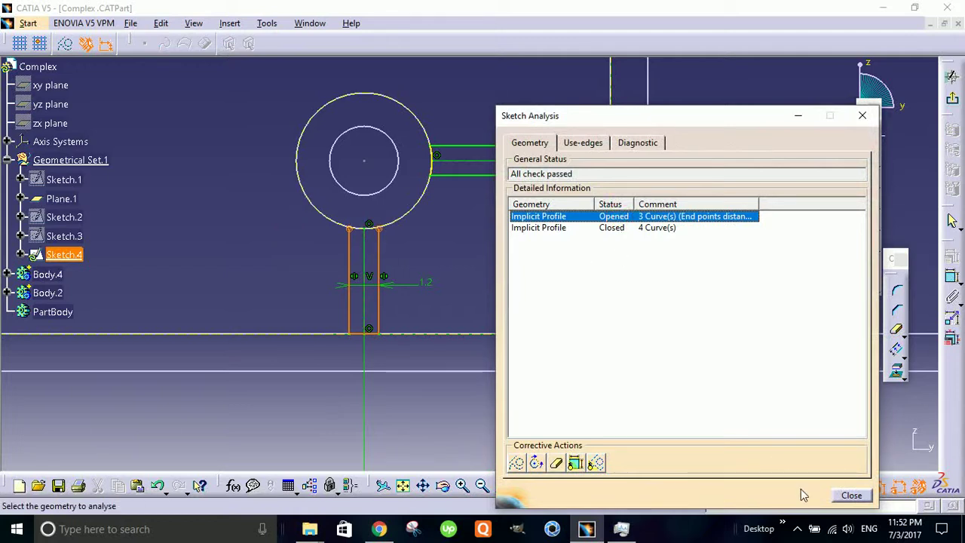
{"action": "left_click", "coordinate": [852, 496]}
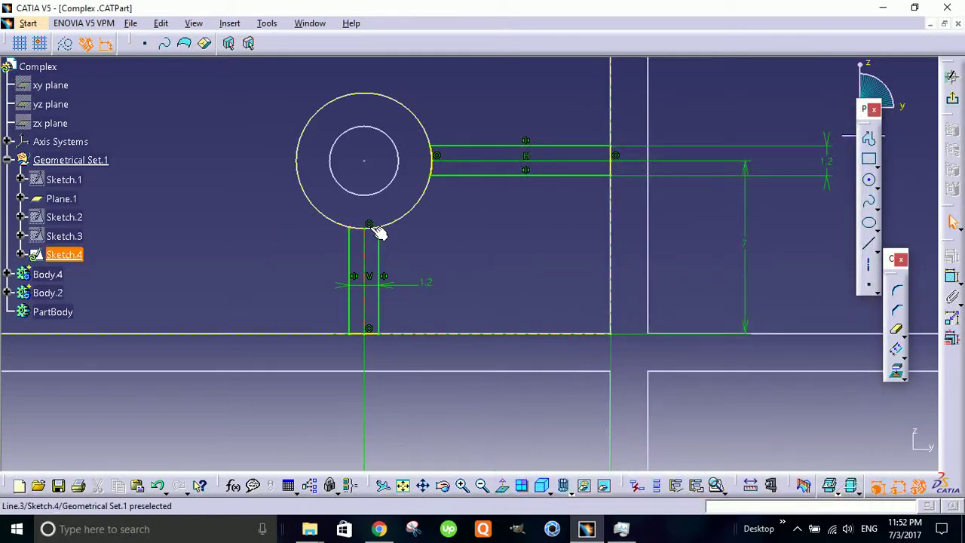
- Try to convert the rest of the projected circle to a standard element to close the vertical rib's post end
{"action": "left_click", "coordinate": [413, 219]}
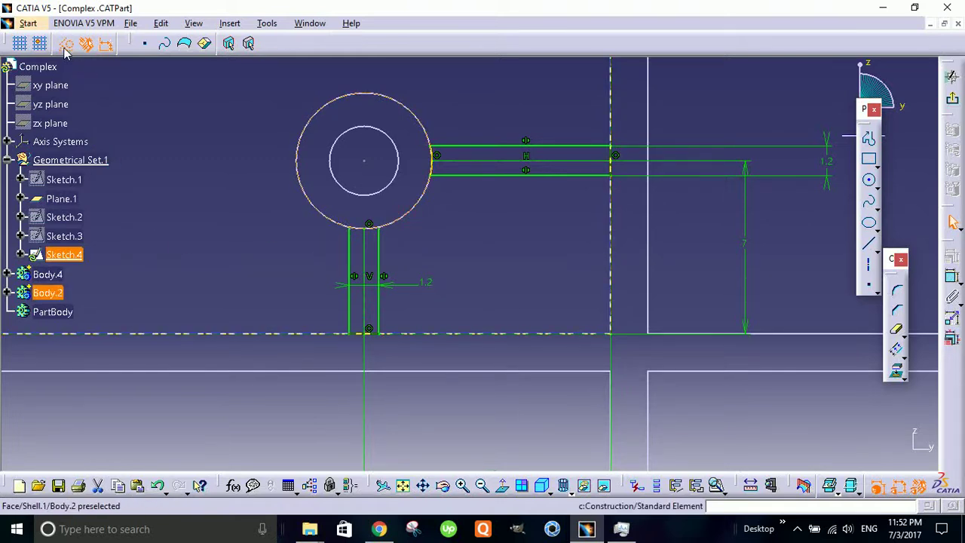
{"action": "mouse_move", "coordinate": [585, 295]}
{"action": "middle_mouse_down"}
{"action": "mouse_move", "coordinate": [512, 219]}
{"action": "mouse_move", "coordinate": [745, 345]}
{"action": "middle_mouse_up"}
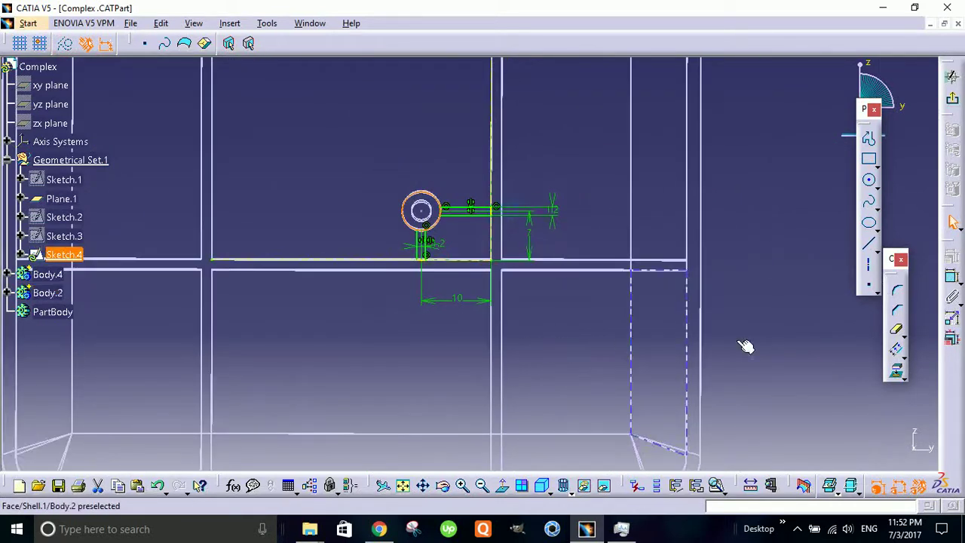
{"action": "left_click", "coordinate": [503, 491]}
{"action": "mouse_move", "coordinate": [483, 297]}
{"action": "middle_mouse_down"}
{"action": "mouse_move", "coordinate": [553, 362]}
{"action": "mouse_move", "coordinate": [495, 244]}
{"action": "middle_mouse_up"}
{"action": "middle_click_drag", "start_coordinate": [520, 331], "coordinate": [458, 274]}
{"action": "left_click", "coordinate": [896, 332]}
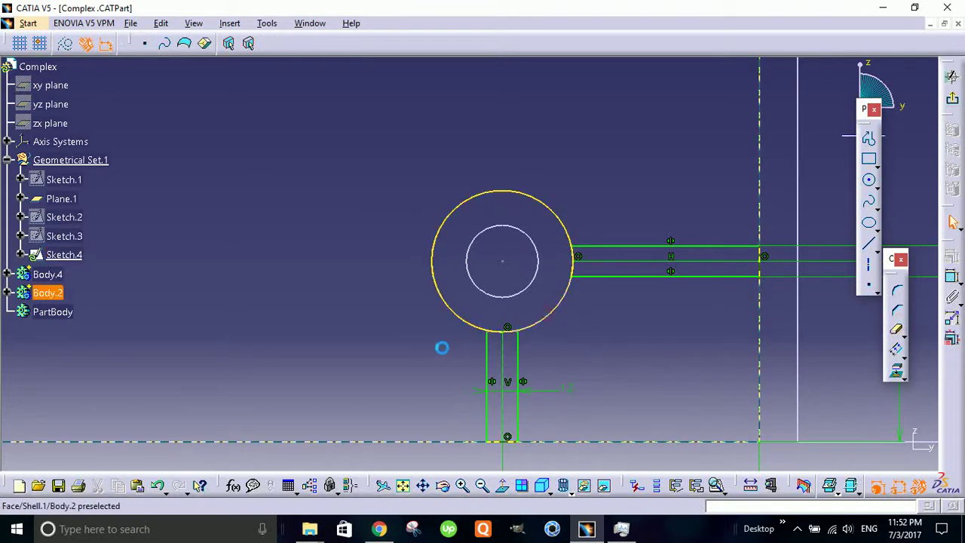
{"action": "left_click", "coordinate": [459, 317]}
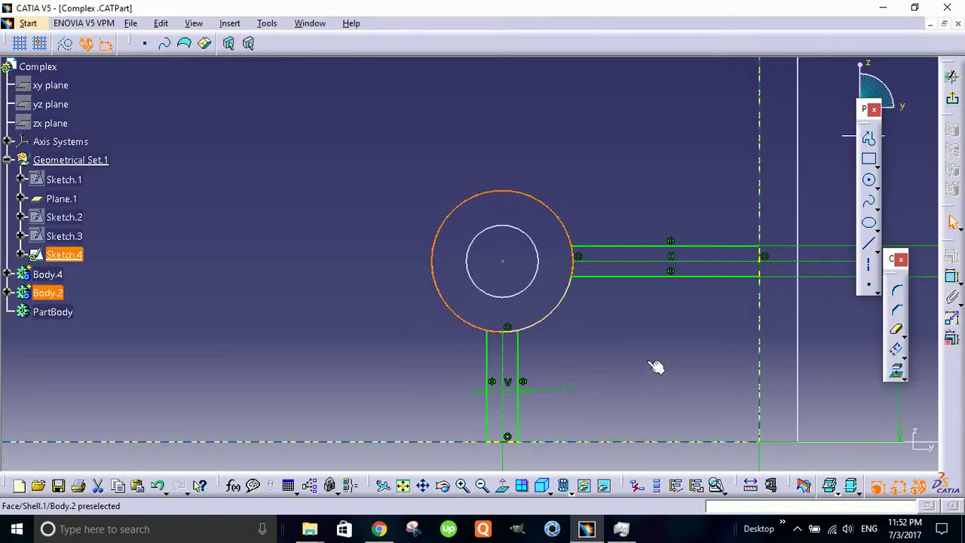
{"action": "middle_click_drag", "start_coordinate": [656, 366], "coordinate": [557, 347]}
{"action": "left_click", "coordinate": [521, 485]}
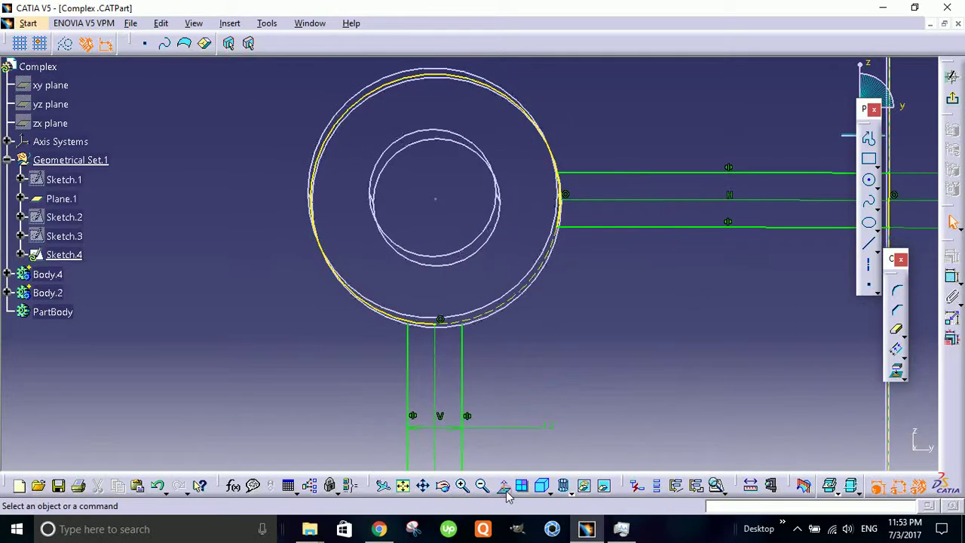
{"action": "left_click", "coordinate": [383, 312]}
{"action": "key", "text": "Escape"}
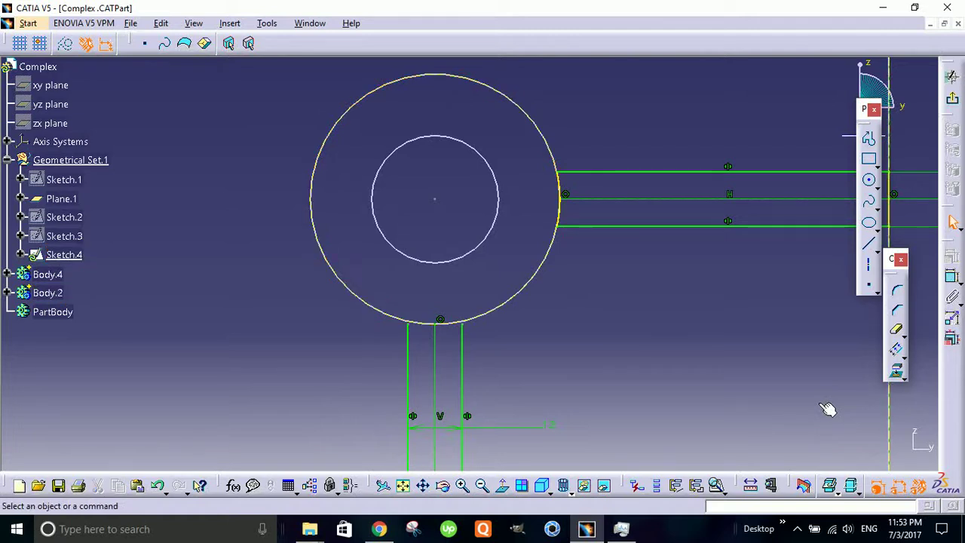
- Extend the vertical rib's two outer lines into the post circle and lengthen the horizontal rib's end arc past the vertical rib
{"action": "left_click", "coordinate": [903, 351]}
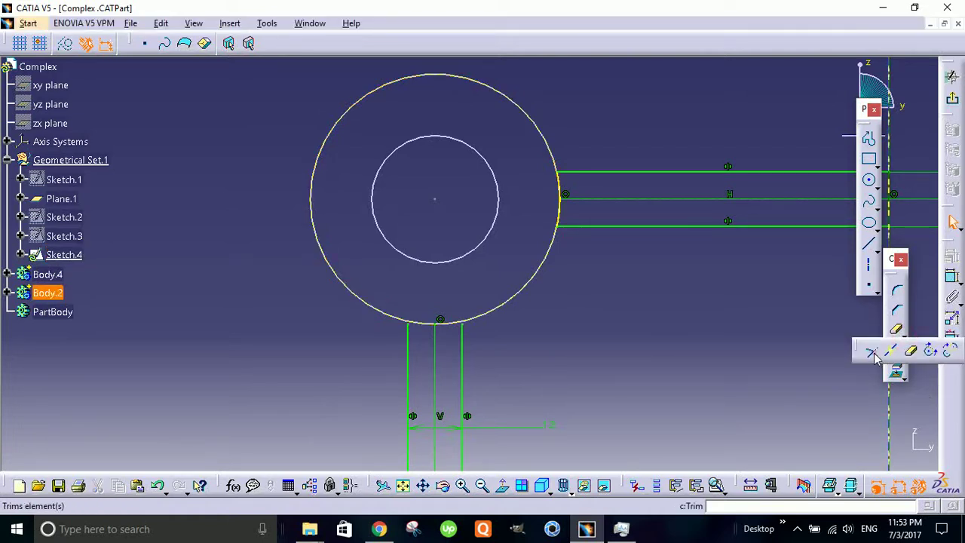
{"action": "left_click", "coordinate": [872, 353]}
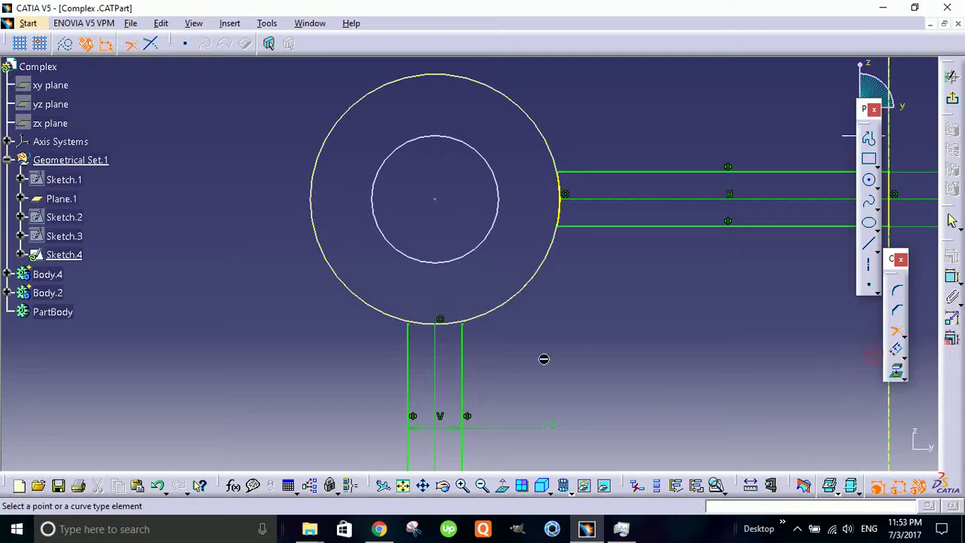
{"action": "left_click", "coordinate": [409, 335]}
{"action": "left_click", "coordinate": [417, 283]}
{"action": "left_click", "coordinate": [463, 354]}
{"action": "left_click", "coordinate": [439, 287]}
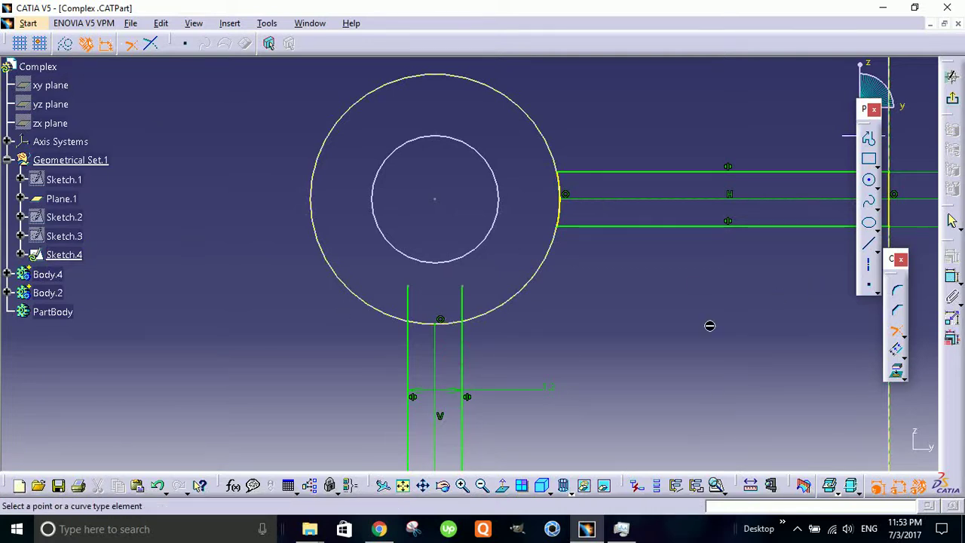
{"action": "left_click", "coordinate": [562, 219]}
{"action": "left_click", "coordinate": [358, 344]}
- Quick-trim the excess arc between and beyond the ribs and the vertical rib's line ends inside the circle
{"action": "left_click", "coordinate": [904, 333]}
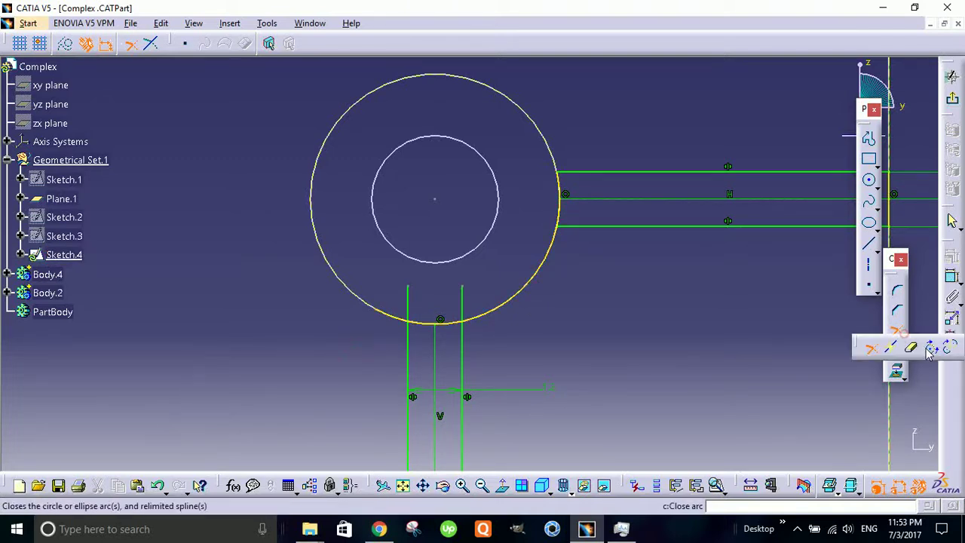
{"action": "left_click", "coordinate": [913, 349]}
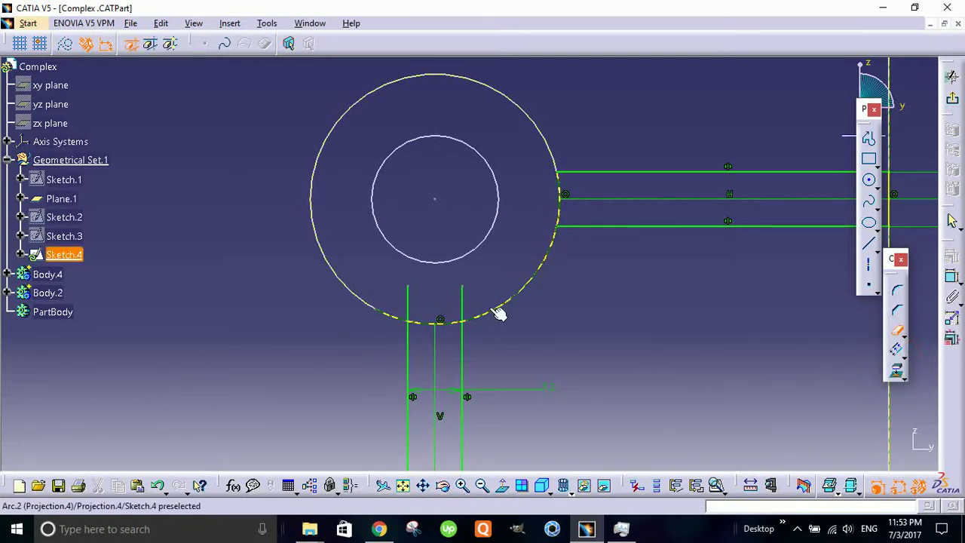
{"action": "left_click", "coordinate": [484, 344]}
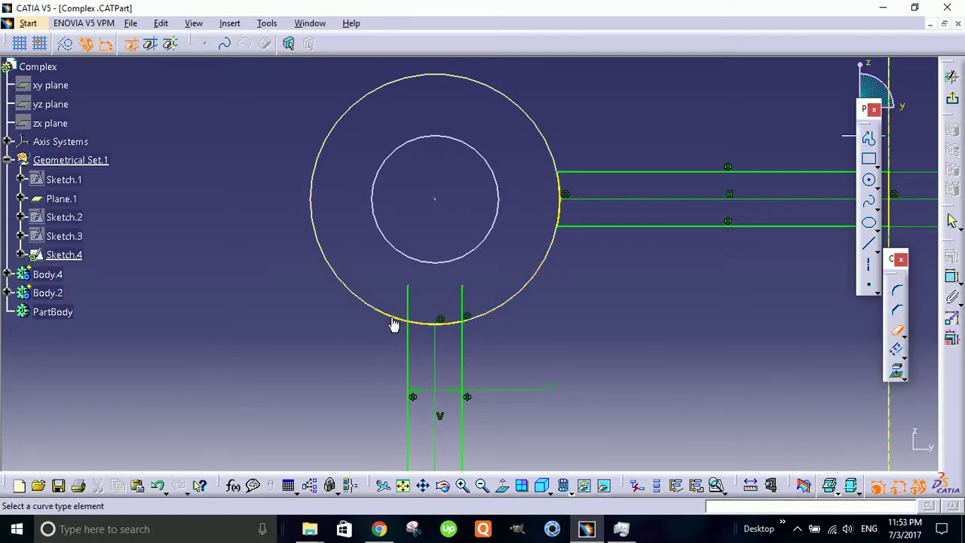
{"action": "left_click", "coordinate": [410, 296]}
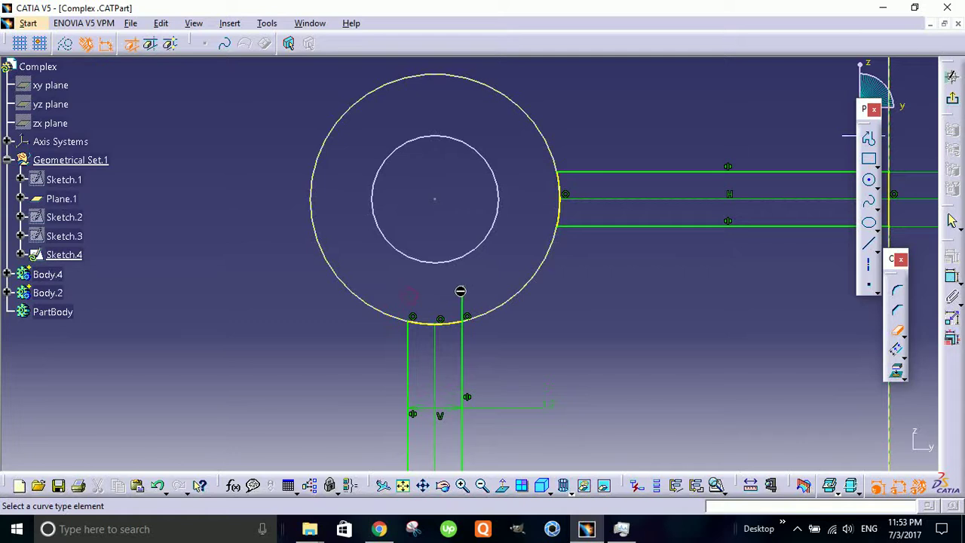
{"action": "left_click", "coordinate": [462, 304]}
- Check that both rib profiles are closed with Sketch Analysis, then close the analysis
{"action": "left_click", "coordinate": [268, 23]}
{"action": "left_click", "coordinate": [277, 237]}
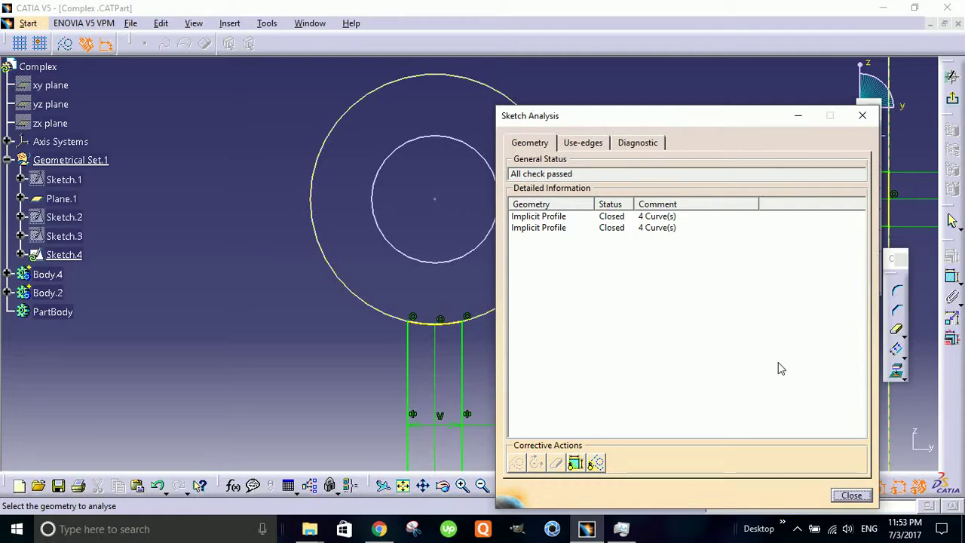
{"action": "left_click", "coordinate": [850, 501]}
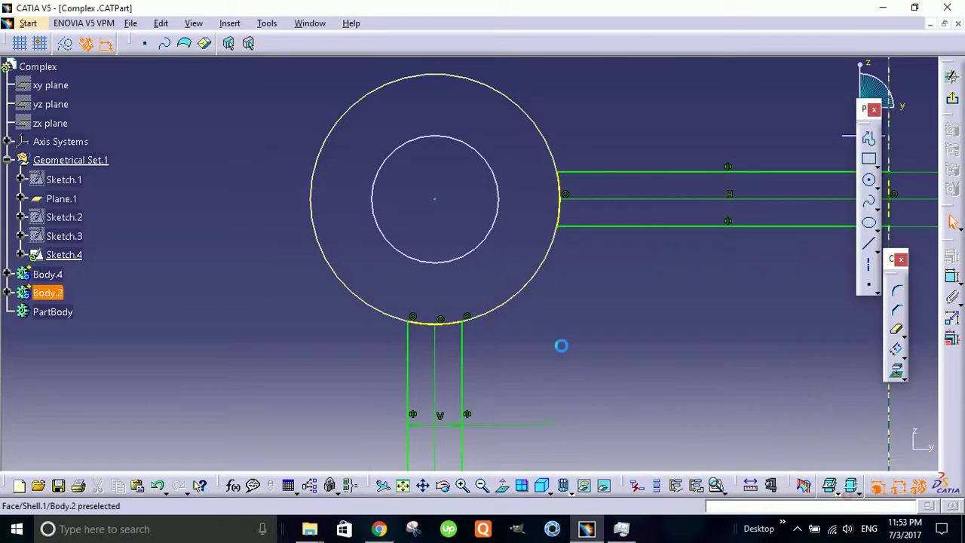
- Exit the rib sketch and display the part shaded with edges without smooth edges
{"action": "mouse_move", "coordinate": [511, 345]}
{"action": "middle_mouse_down"}
{"action": "mouse_move", "coordinate": [465, 355]}
{"action": "mouse_move", "coordinate": [427, 284]}
{"action": "mouse_move", "coordinate": [433, 331]}
{"action": "mouse_move", "coordinate": [483, 317]}
{"action": "mouse_move", "coordinate": [500, 349]}
{"action": "mouse_move", "coordinate": [463, 317]}
{"action": "mouse_move", "coordinate": [475, 331]}
{"action": "middle_mouse_up"}
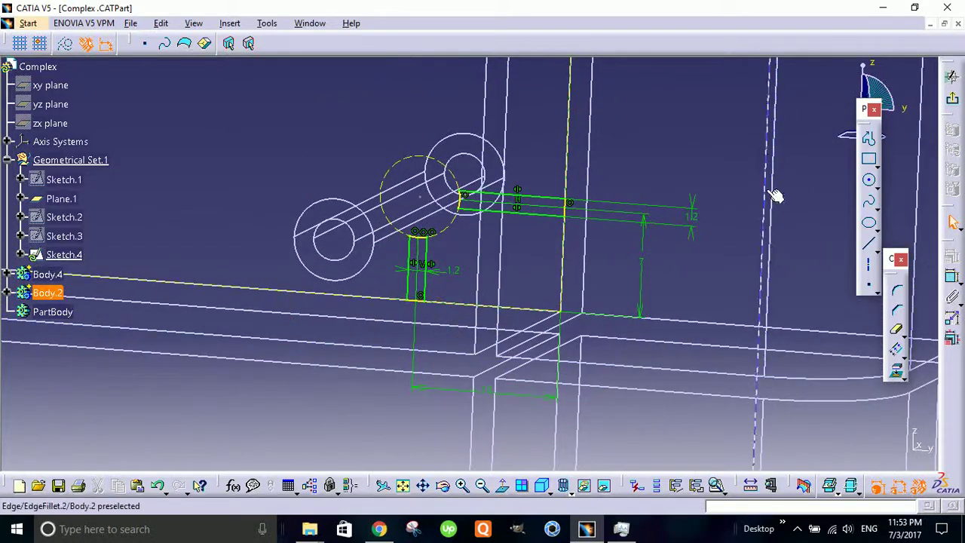
{"action": "left_click", "coordinate": [952, 78]}
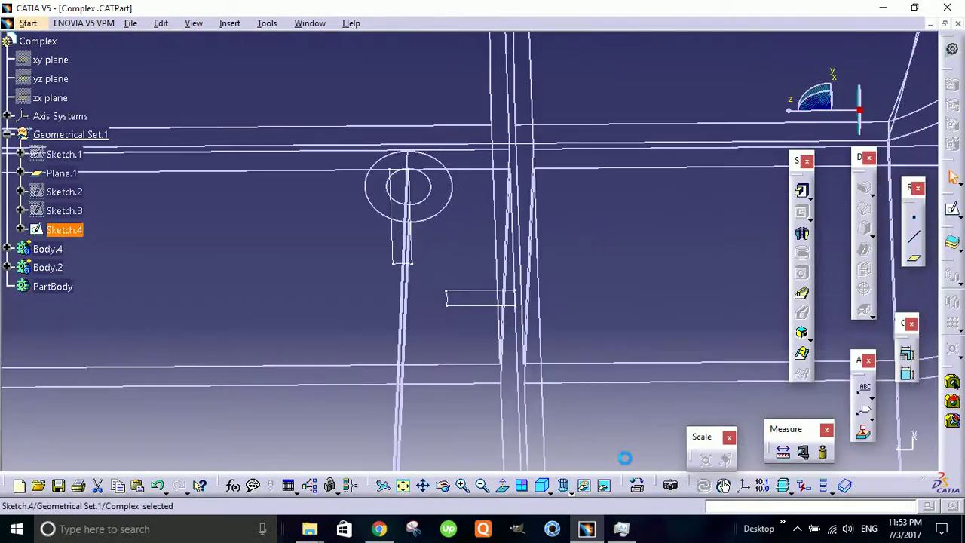
{"action": "left_click", "coordinate": [571, 493]}
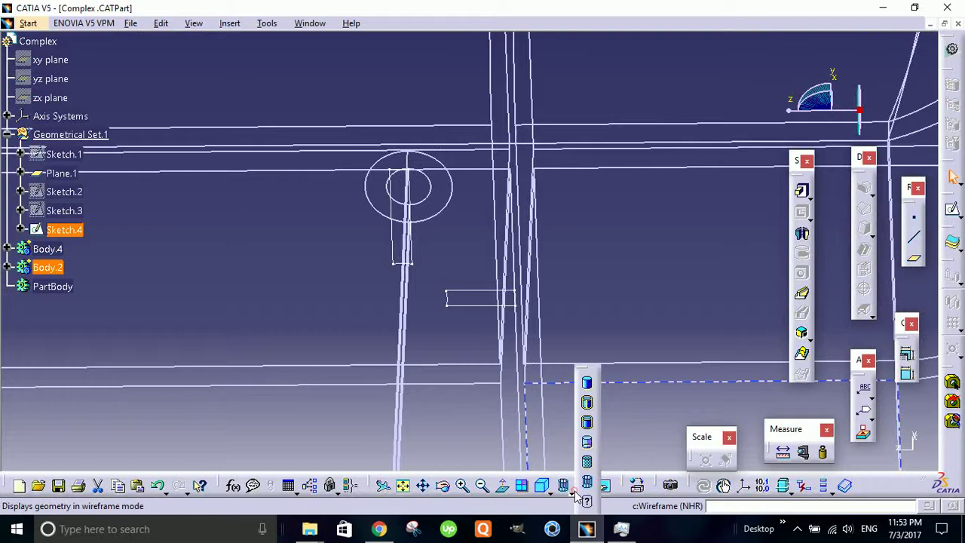
{"action": "left_click", "coordinate": [585, 424]}
{"action": "middle_click_drag", "start_coordinate": [536, 403], "coordinate": [822, 219]}
{"action": "left_click", "coordinate": [727, 133]}
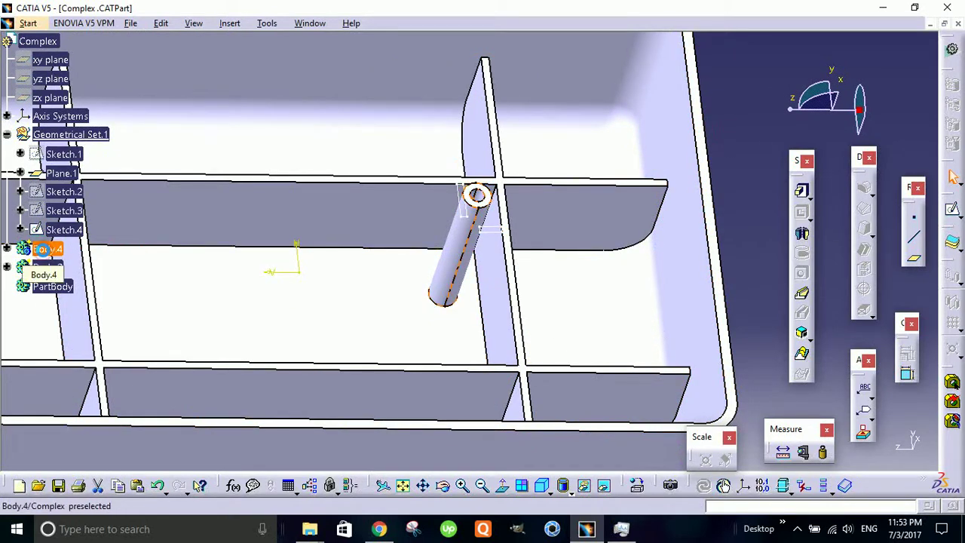
- Define Body.4, which contains the hollow post, as the in-work object
{"action": "right_click", "coordinate": [47, 249]}
{"action": "left_click", "coordinate": [107, 323]}
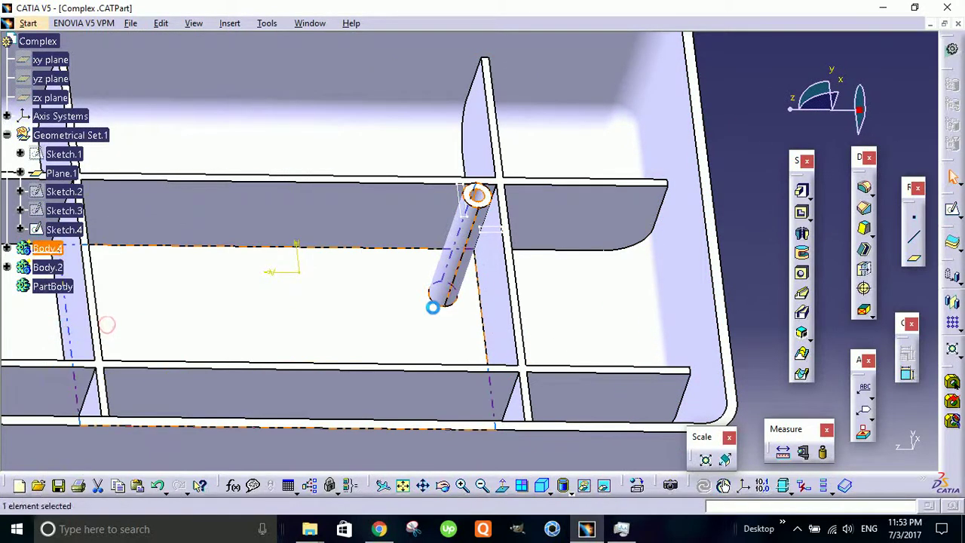
{"action": "middle_click_drag", "start_coordinate": [433, 308], "coordinate": [627, 254]}
{"action": "left_click", "coordinate": [674, 273]}
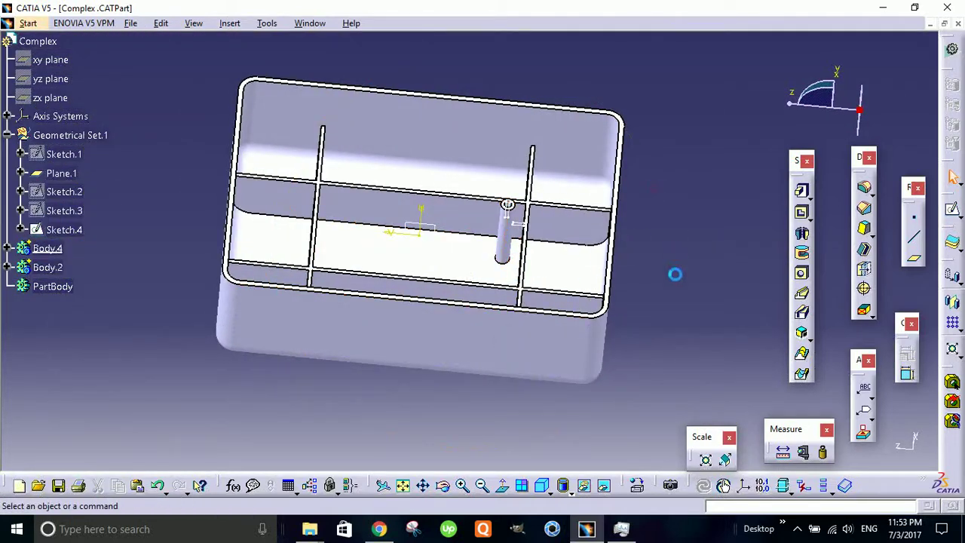
{"action": "middle_click_drag", "start_coordinate": [675, 275], "coordinate": [562, 237]}
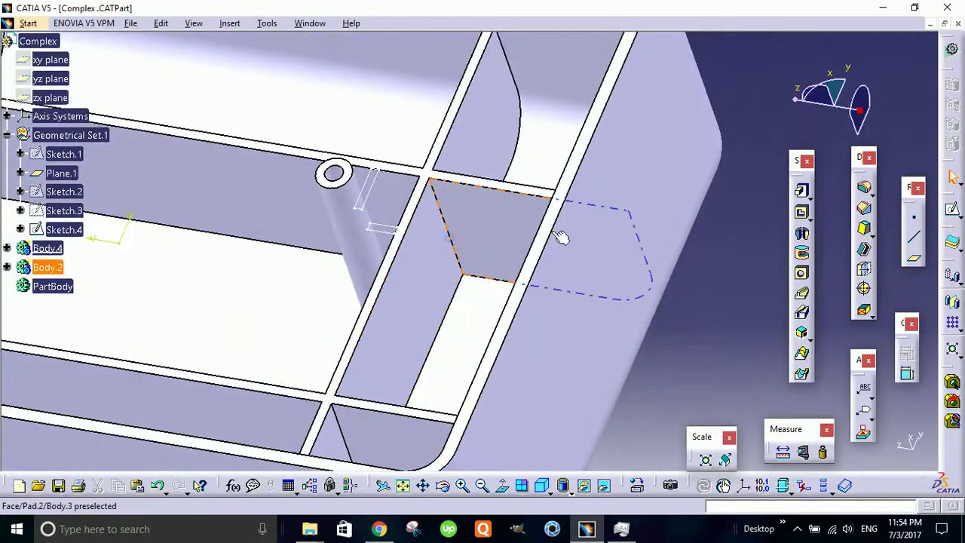
- Start a pad on the two-rib sketch beside the post and reverse its direction toward the compartment floor
{"action": "left_click", "coordinate": [803, 195]}
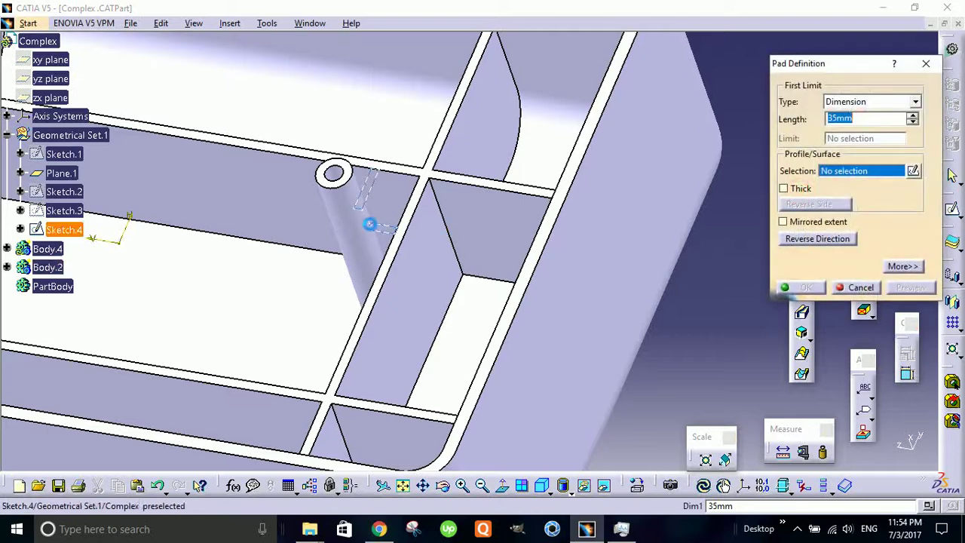
{"action": "left_click", "coordinate": [382, 234]}
{"action": "mouse_move", "coordinate": [330, 285]}
{"action": "middle_mouse_down"}
{"action": "mouse_move", "coordinate": [392, 281]}
{"action": "mouse_move", "coordinate": [457, 324]}
{"action": "middle_mouse_up"}
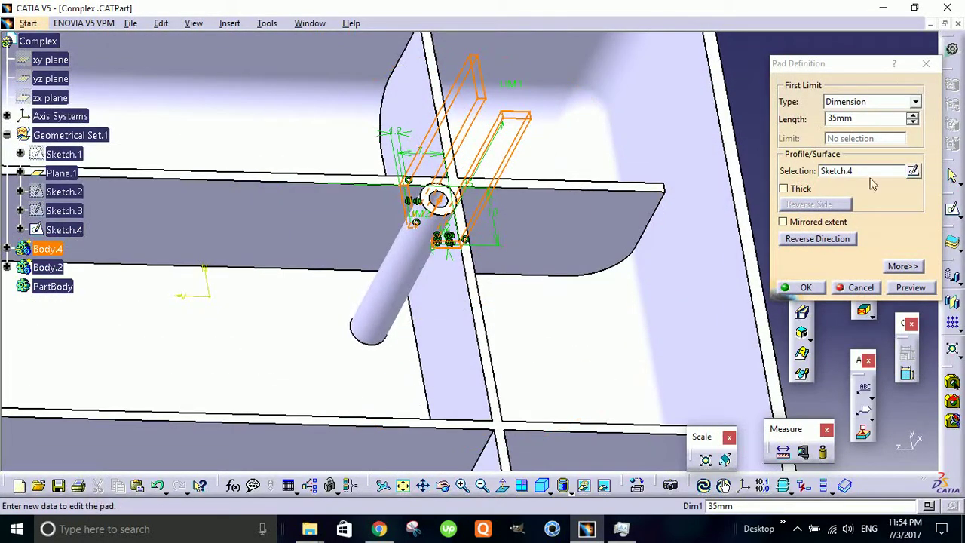
{"action": "left_click", "coordinate": [844, 240]}
{"action": "mouse_move", "coordinate": [346, 341]}
{"action": "middle_mouse_down"}
{"action": "mouse_move", "coordinate": [543, 166]}
{"action": "mouse_move", "coordinate": [446, 179]}
{"action": "mouse_move", "coordinate": [362, 322]}
{"action": "mouse_move", "coordinate": [351, 359]}
{"action": "middle_mouse_up"}
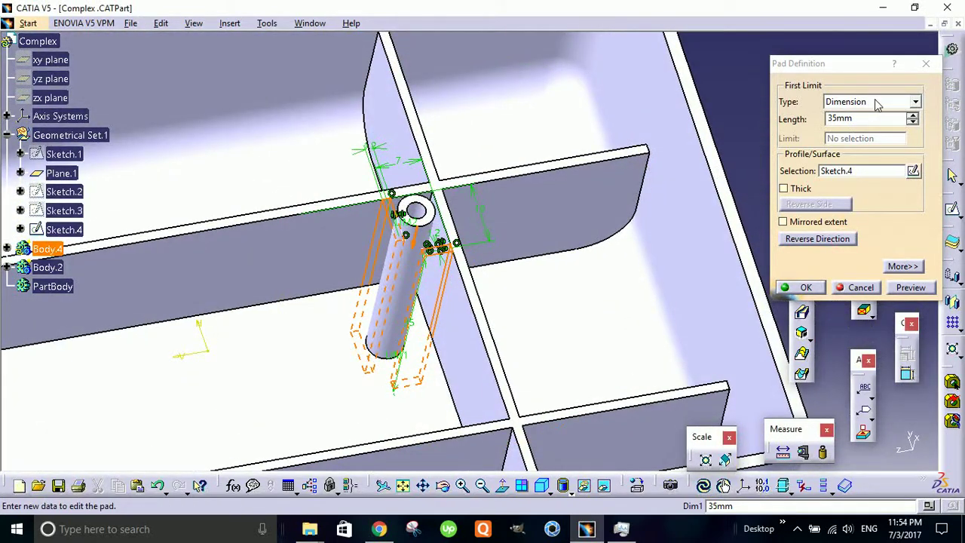
- Try to limit the rib pad with the Up to surface type on the box's inner floor face
{"action": "left_click", "coordinate": [916, 104]}
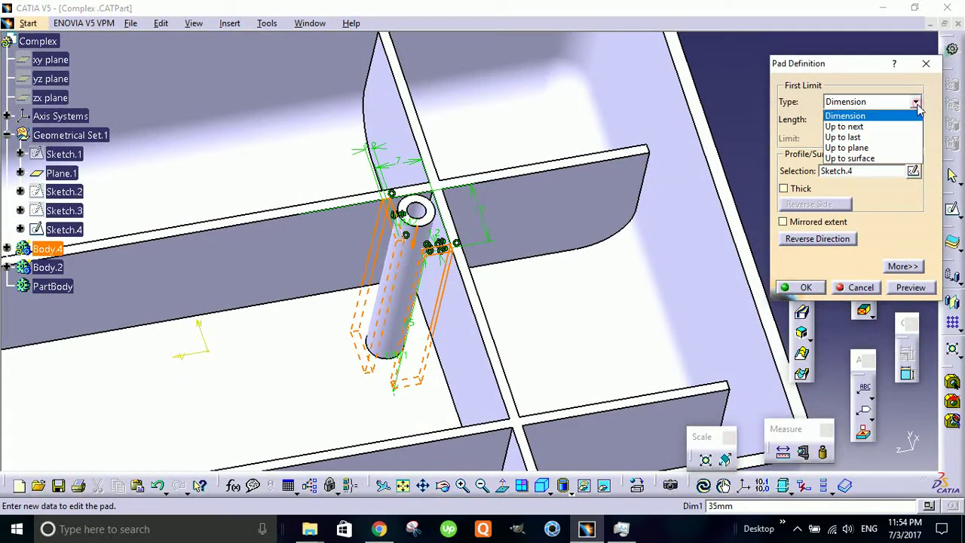
{"action": "left_click", "coordinate": [875, 157]}
{"action": "left_click", "coordinate": [346, 378]}
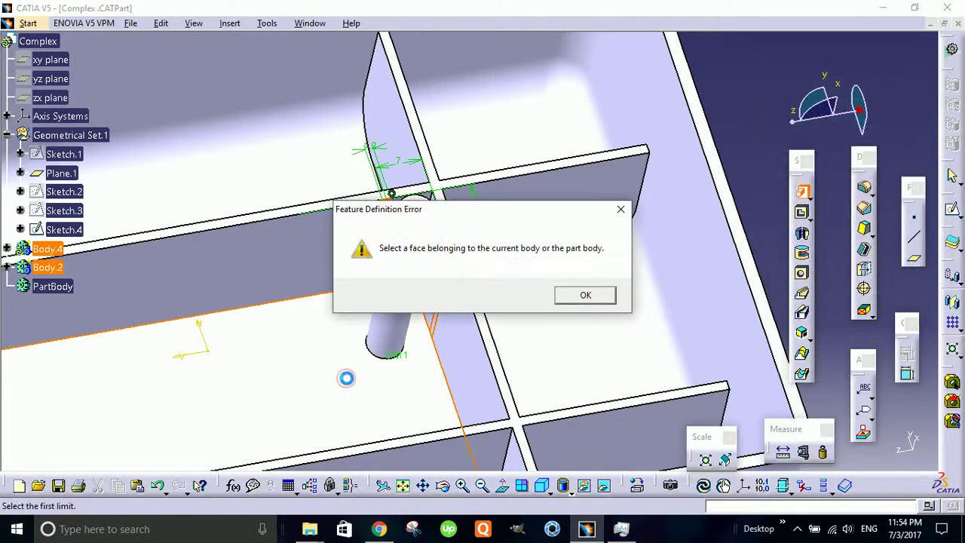
{"action": "left_click", "coordinate": [586, 295]}
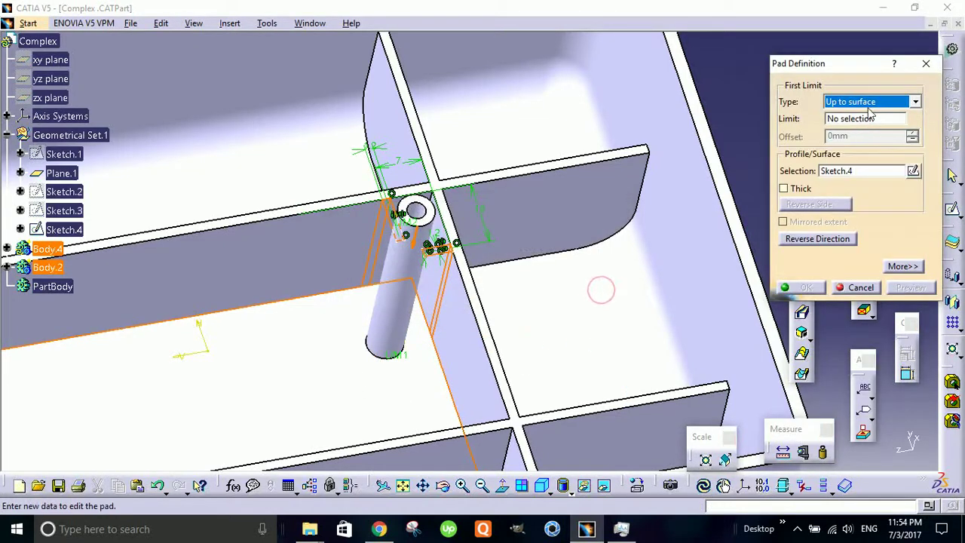
- Limit the rib pad with the Up to plane type on the inner floor face and create it
{"action": "left_click", "coordinate": [875, 103]}
{"action": "left_click", "coordinate": [850, 146]}
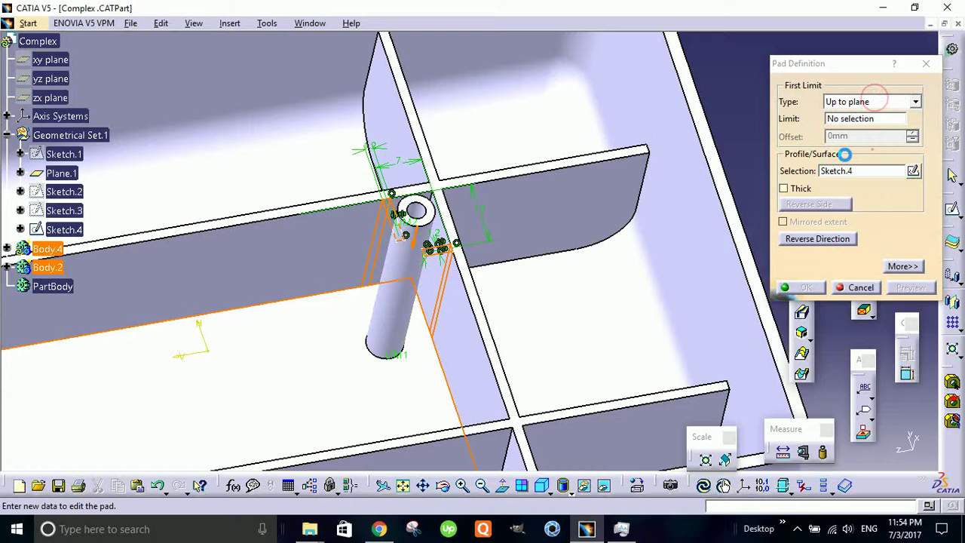
{"action": "left_click", "coordinate": [311, 395]}
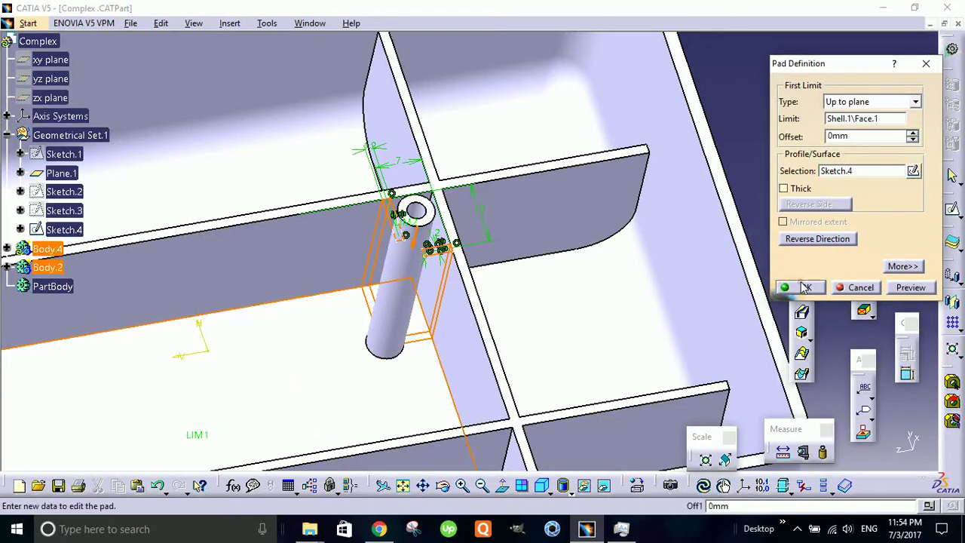
{"action": "left_click", "coordinate": [801, 287]}
- Define Body.4, containing the post and its ribs, as the in-work object
{"action": "middle_click_drag", "start_coordinate": [452, 307], "coordinate": [268, 366]}
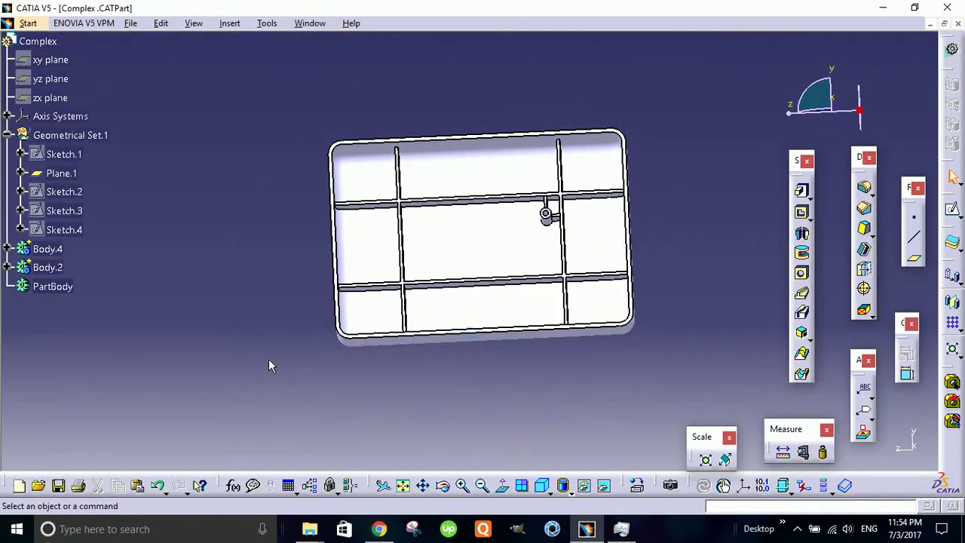
{"action": "left_click", "coordinate": [59, 253]}
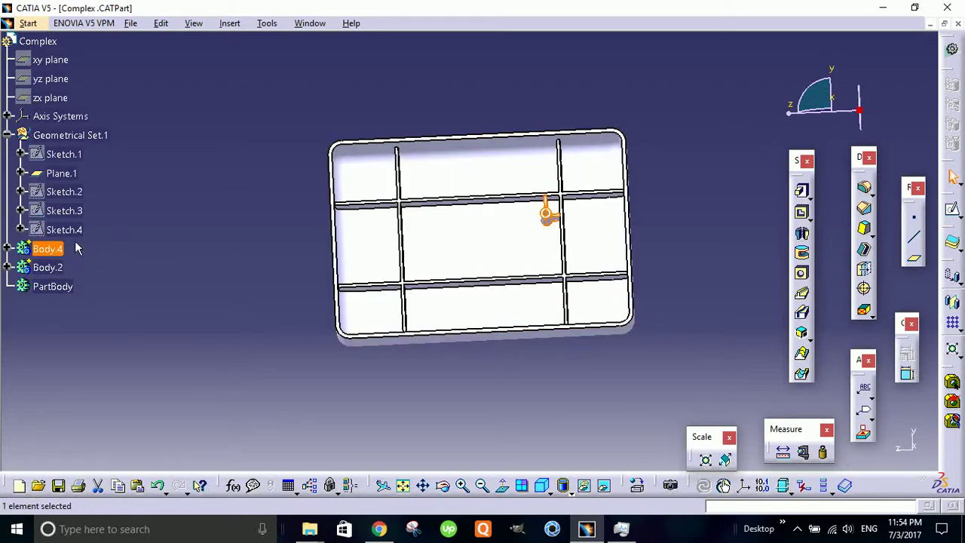
{"action": "right_click", "coordinate": [57, 252]}
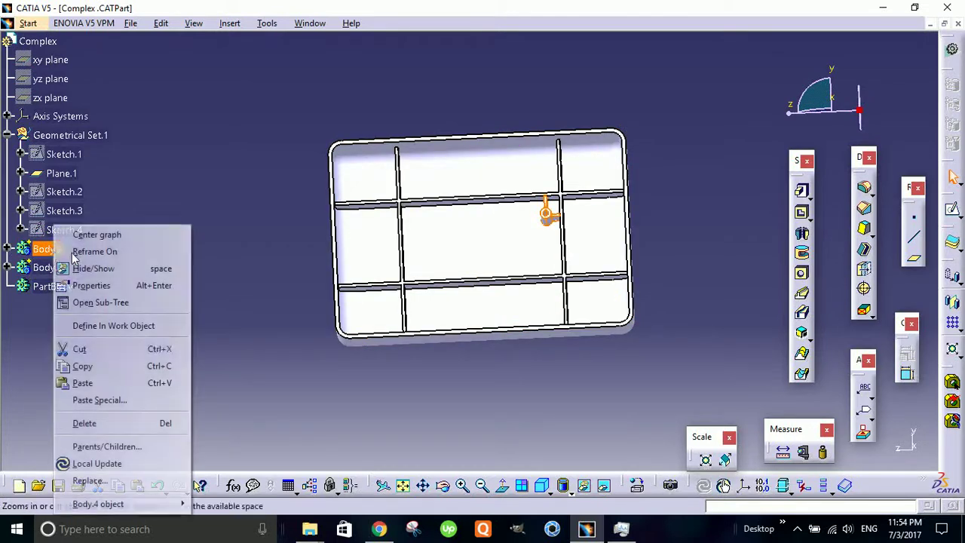
{"action": "left_click", "coordinate": [169, 329]}
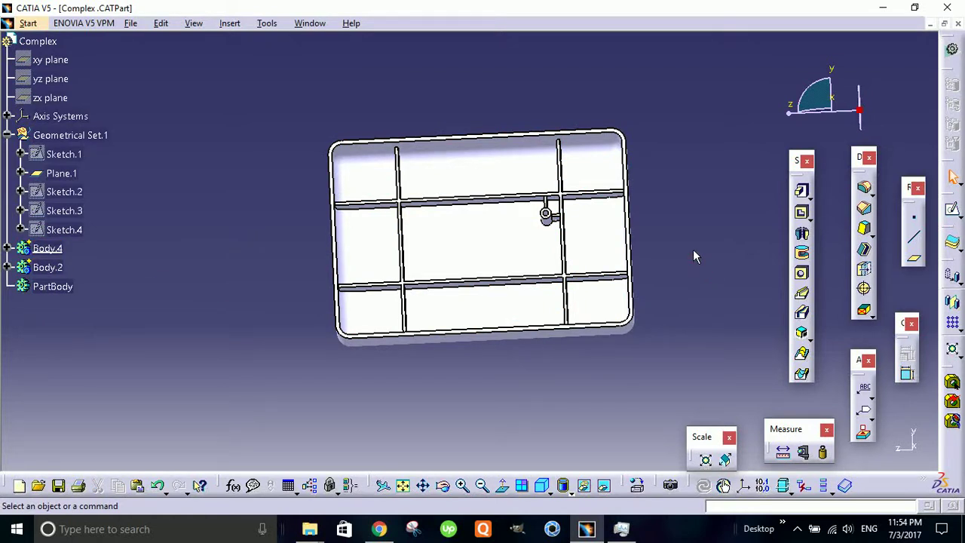
- Apply a Symmetry to the ribbed post about the axis system's XY plane, keeping the transformation specifications
{"action": "left_click", "coordinate": [864, 288]}
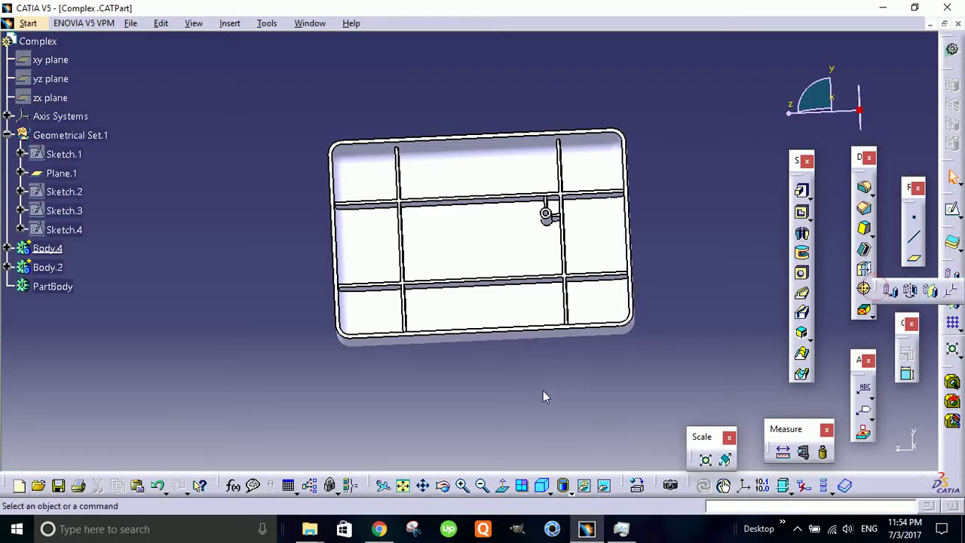
{"action": "left_click_drag", "start_coordinate": [543, 391], "coordinate": [545, 391]}
{"action": "middle_click_drag", "start_coordinate": [598, 419], "coordinate": [581, 399]}
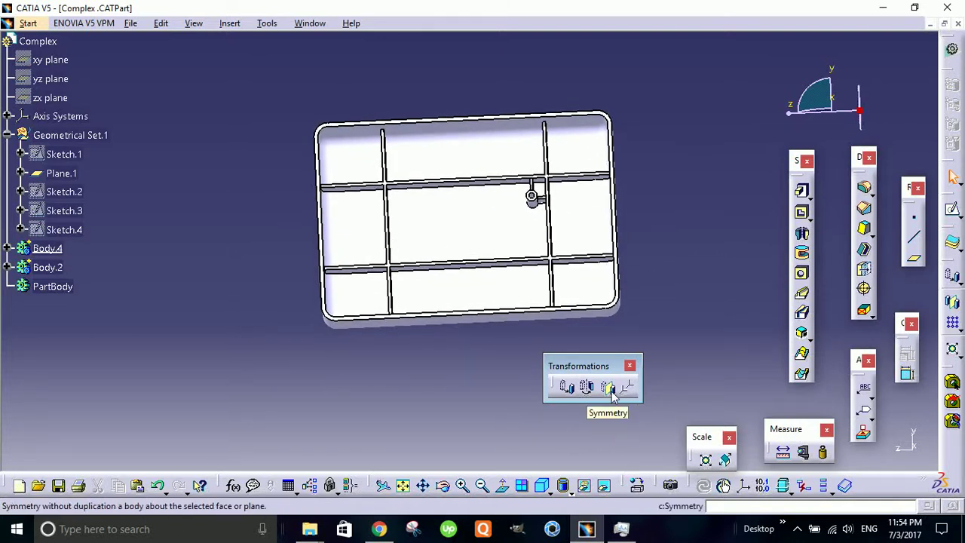
{"action": "left_click", "coordinate": [610, 387]}
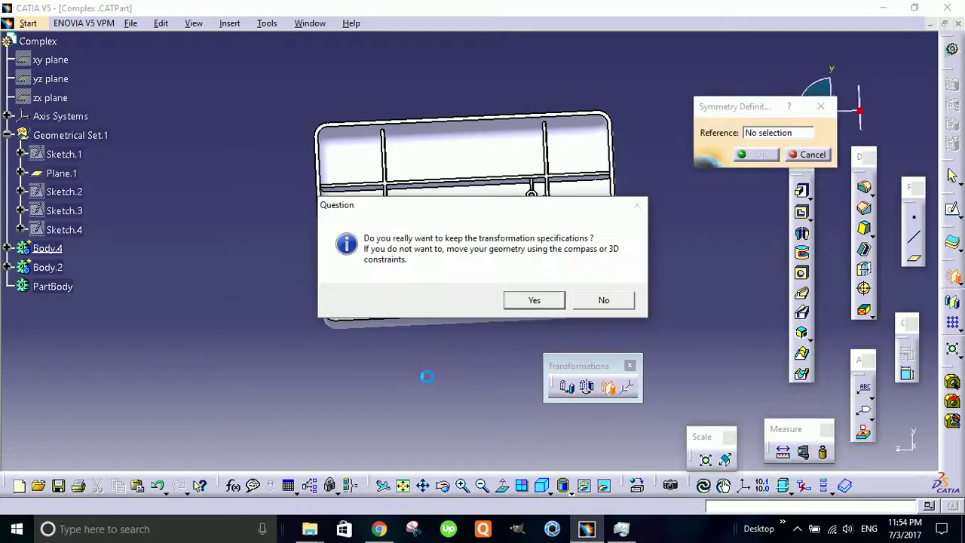
{"action": "left_click", "coordinate": [535, 300]}
{"action": "middle_click_drag", "start_coordinate": [358, 371], "coordinate": [622, 243]}
{"action": "middle_click_drag", "start_coordinate": [397, 355], "coordinate": [427, 377]}
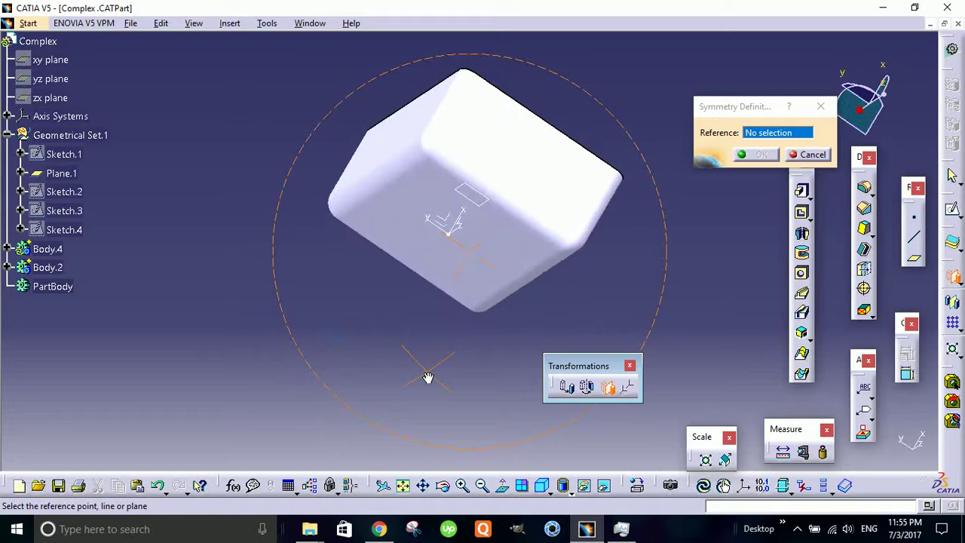
{"action": "left_click", "coordinate": [451, 222]}
{"action": "middle_click_drag", "start_coordinate": [604, 275], "coordinate": [293, 403]}
{"action": "middle_click_drag", "start_coordinate": [427, 429], "coordinate": [422, 354]}
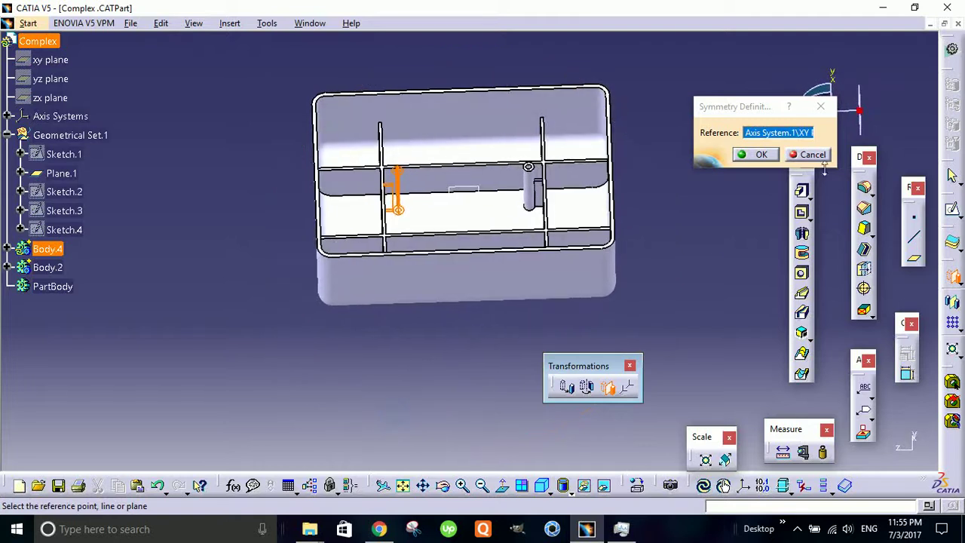
{"action": "left_click", "coordinate": [762, 154]}
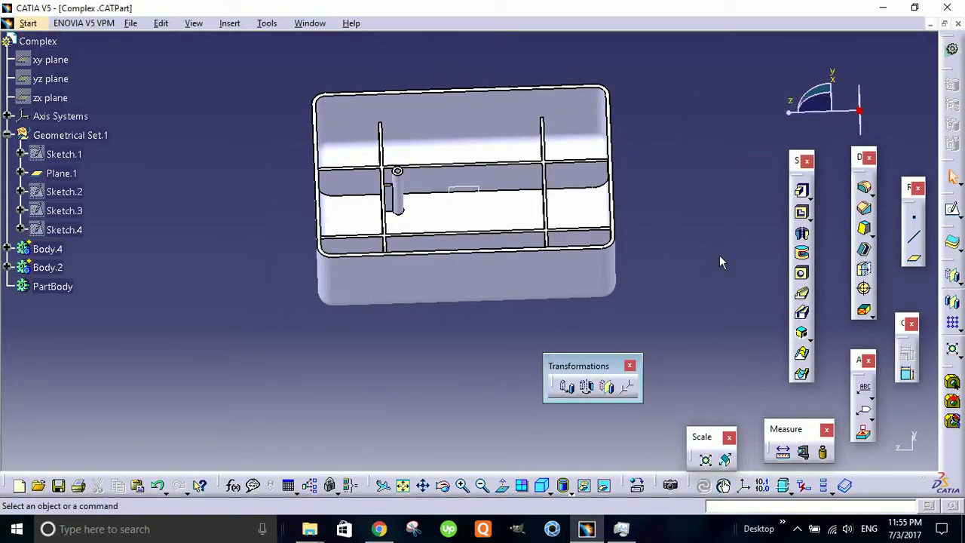
- Delete the symmetry feature from Body.4
{"action": "mouse_move", "coordinate": [650, 305]}
{"action": "middle_mouse_down"}
{"action": "mouse_move", "coordinate": [498, 297]}
{"action": "mouse_move", "coordinate": [465, 344]}
{"action": "mouse_move", "coordinate": [500, 340]}
{"action": "mouse_move", "coordinate": [483, 328]}
{"action": "middle_mouse_up"}
{"action": "left_click", "coordinate": [7, 249]}
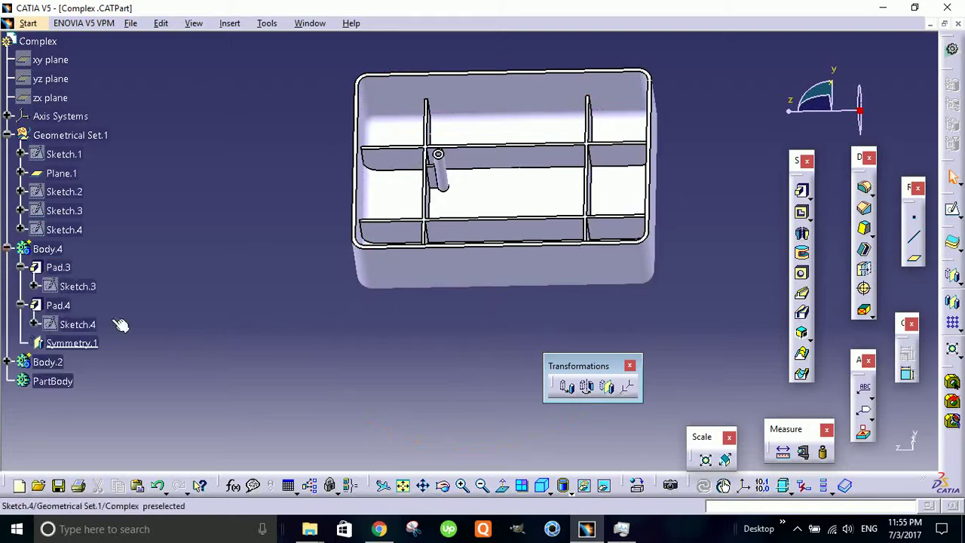
{"action": "left_click", "coordinate": [97, 342]}
{"action": "right_click", "coordinate": [97, 342]}
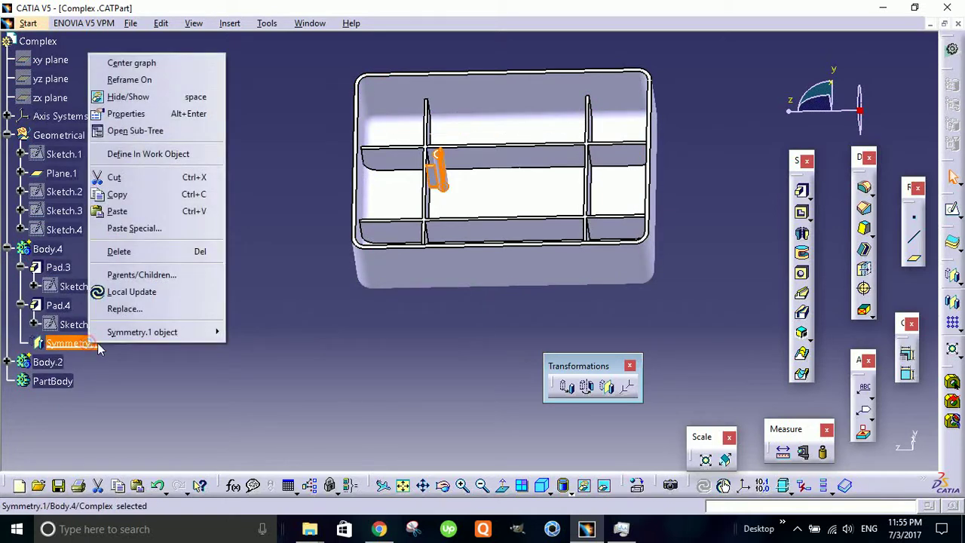
{"action": "left_click", "coordinate": [140, 253]}
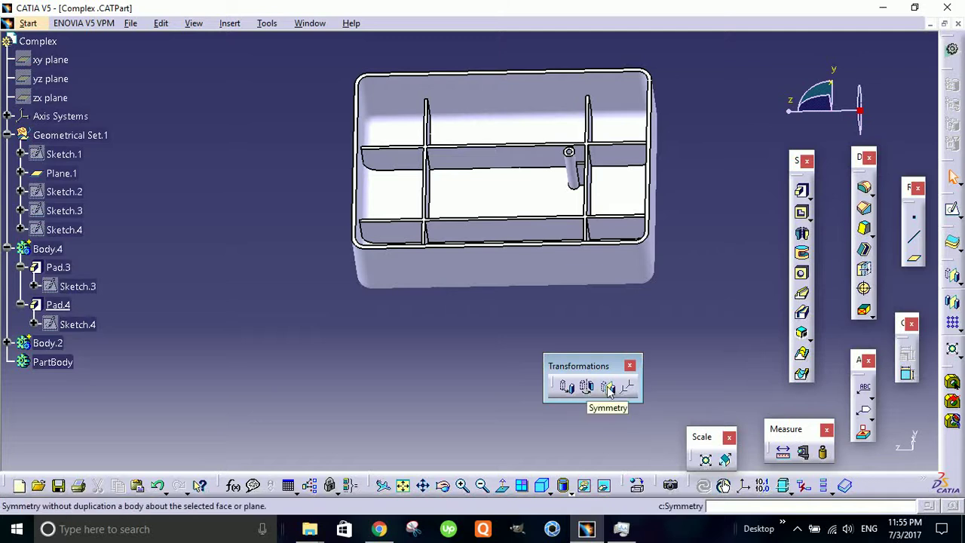
- With Body.4 as the in-work object, mirror the ribbed post about the axis system's XY plane
{"action": "left_click", "coordinate": [953, 305]}
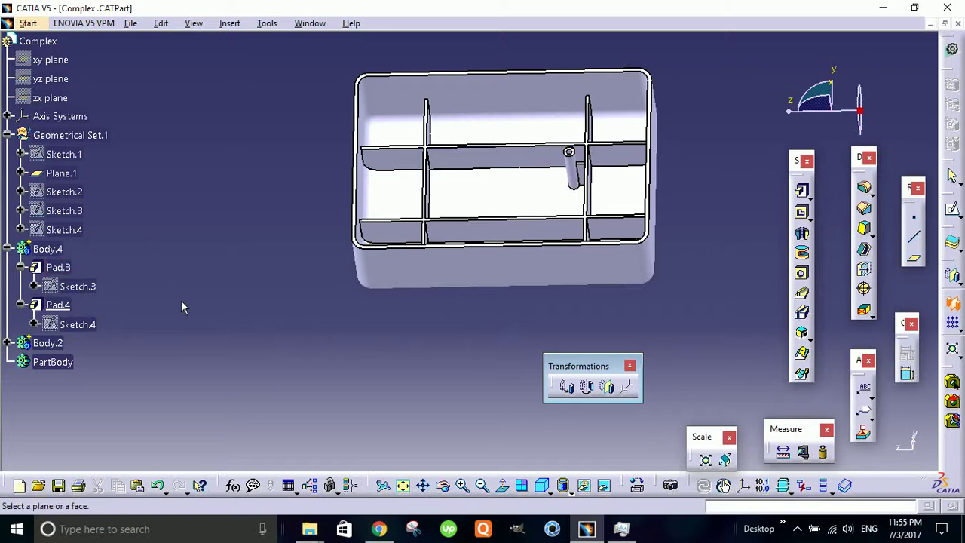
{"action": "right_click", "coordinate": [52, 249]}
{"action": "left_click", "coordinate": [118, 325]}
{"action": "middle_click_drag", "start_coordinate": [500, 326], "coordinate": [648, 226]}
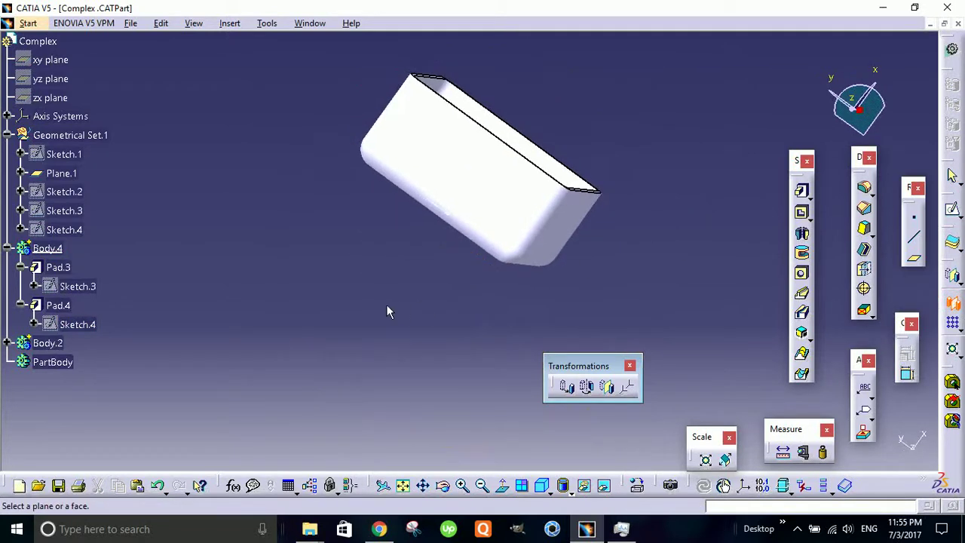
{"action": "middle_click_drag", "start_coordinate": [388, 309], "coordinate": [431, 209]}
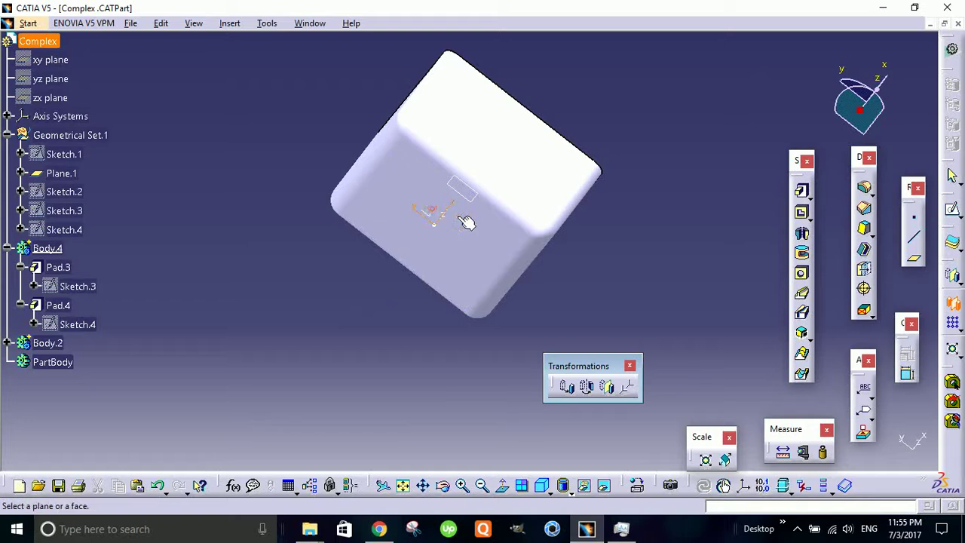
{"action": "left_click", "coordinate": [442, 215]}
{"action": "middle_click_drag", "start_coordinate": [599, 242], "coordinate": [301, 317]}
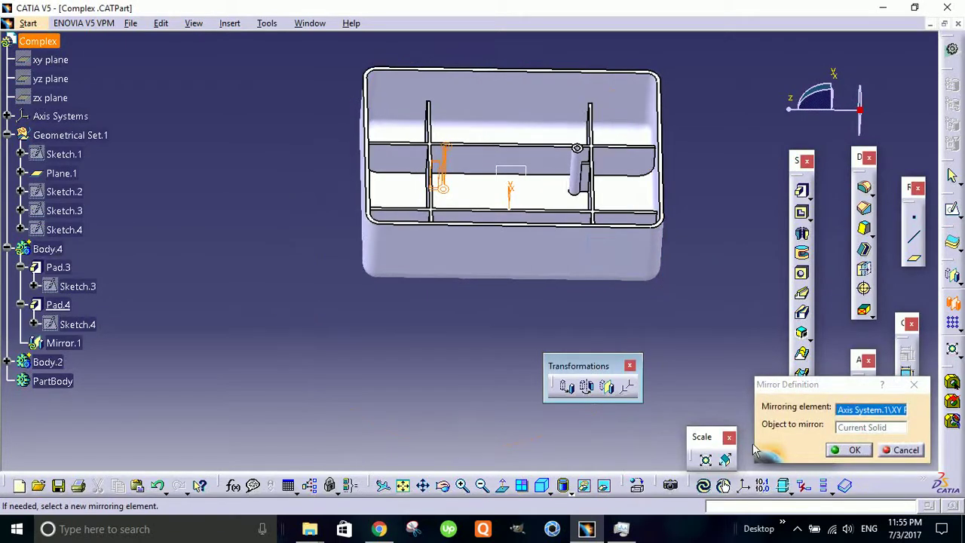
{"action": "left_click", "coordinate": [846, 452]}
- Set the whole of Body.4, including the first mirror, as the in-work object
{"action": "middle_click_drag", "start_coordinate": [561, 319], "coordinate": [218, 300]}
{"action": "right_click", "coordinate": [68, 248]}
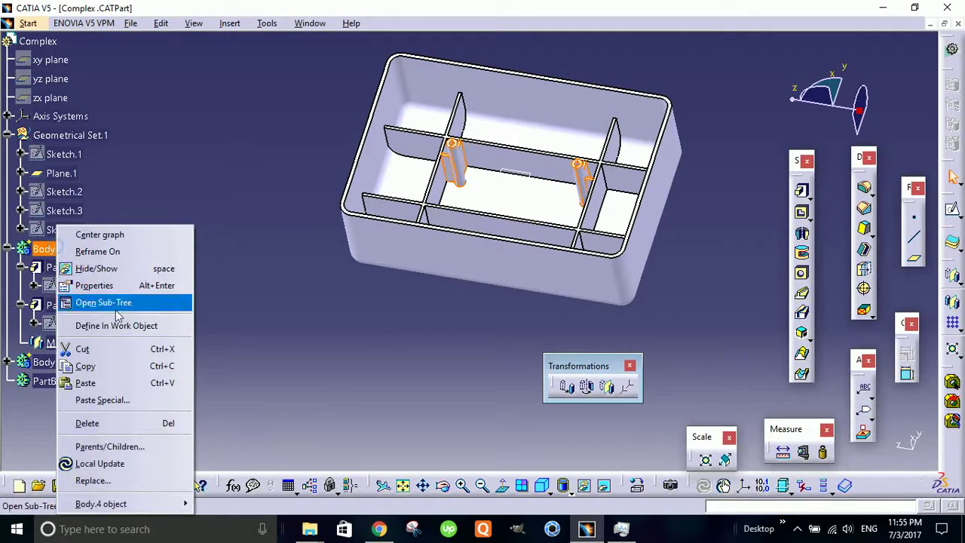
{"action": "left_click", "coordinate": [125, 385]}
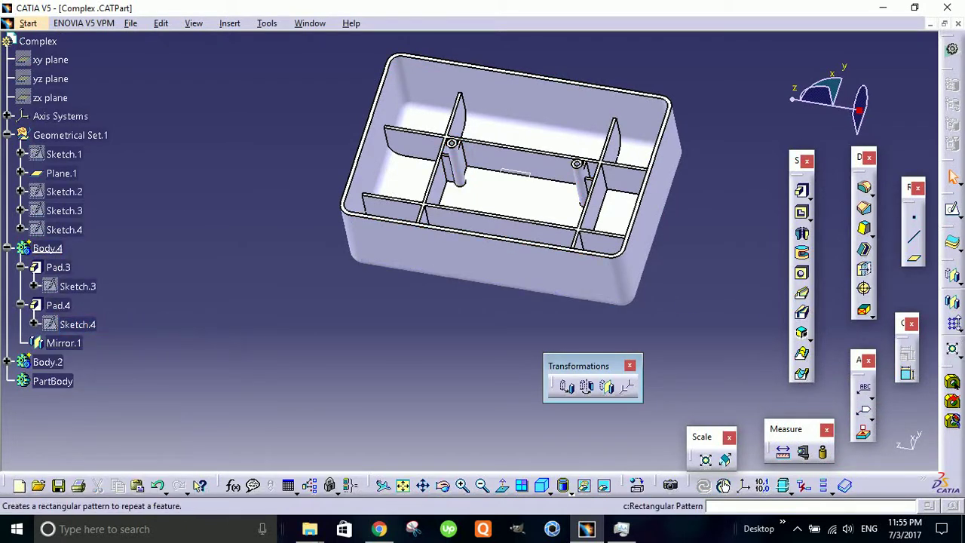
{"action": "middle_click_drag", "start_coordinate": [312, 366], "coordinate": [525, 217]}
{"action": "left_click", "coordinate": [500, 236]}
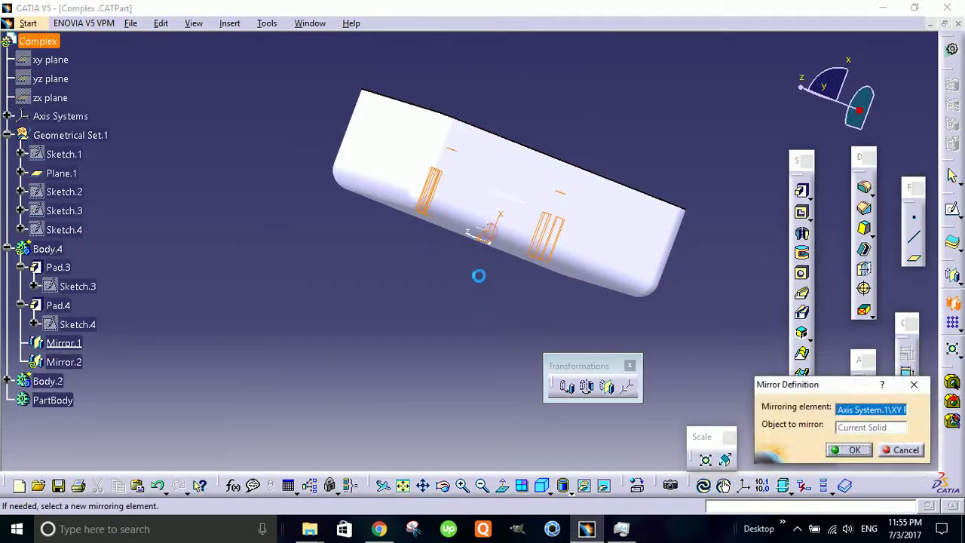
{"action": "middle_click_drag", "start_coordinate": [478, 274], "coordinate": [407, 420]}
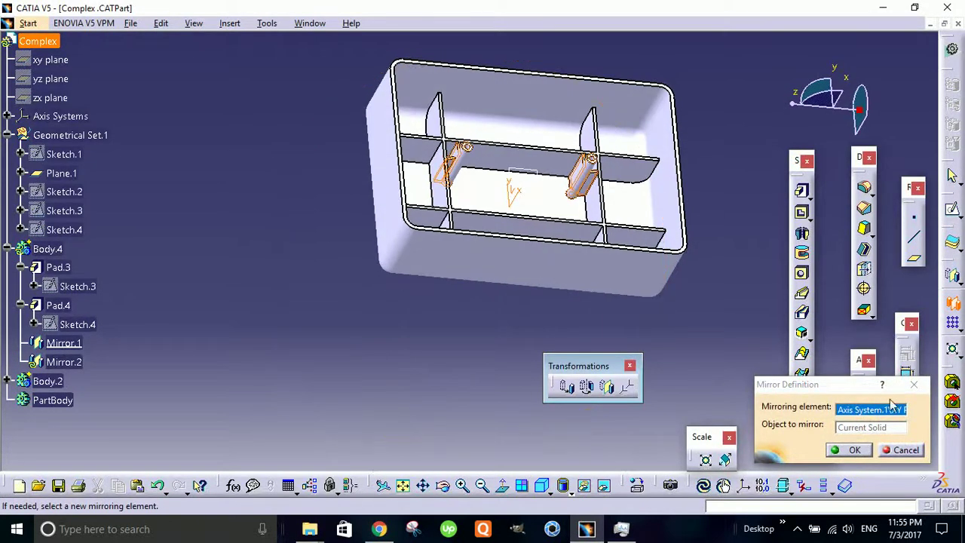
{"action": "left_click", "coordinate": [905, 451]}
- Mirror both ribbed posts about the axis system's ZX plane to place posts at all four compartment corners
{"action": "middle_click_drag", "start_coordinate": [592, 306], "coordinate": [342, 298]}
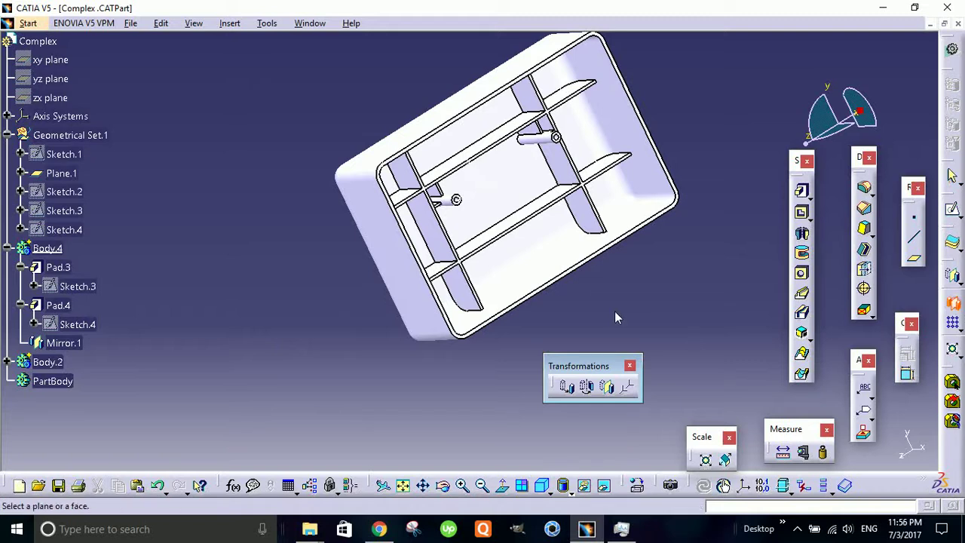
{"action": "middle_click_drag", "start_coordinate": [526, 344], "coordinate": [457, 273]}
{"action": "left_click", "coordinate": [490, 188]}
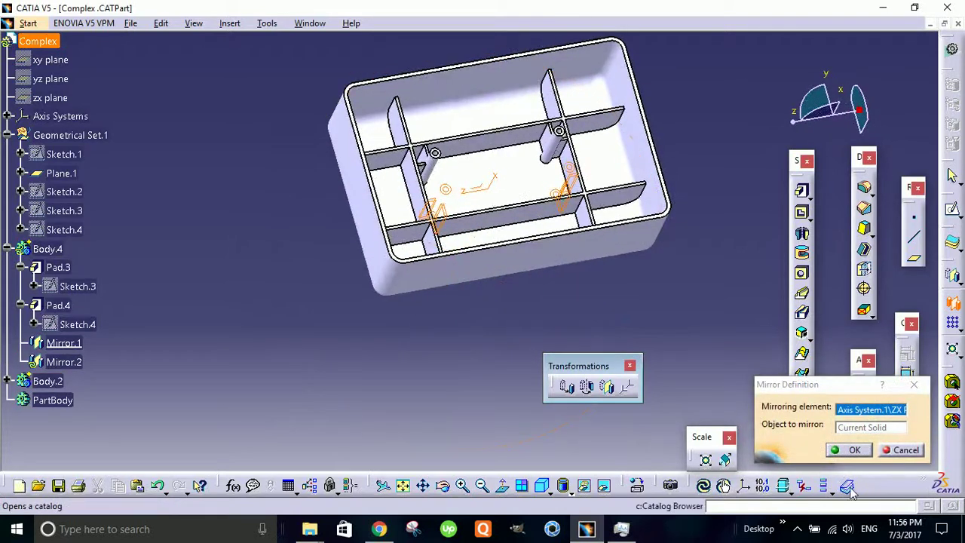
{"action": "left_click", "coordinate": [855, 450]}
{"action": "middle_click_drag", "start_coordinate": [388, 339], "coordinate": [454, 305]}
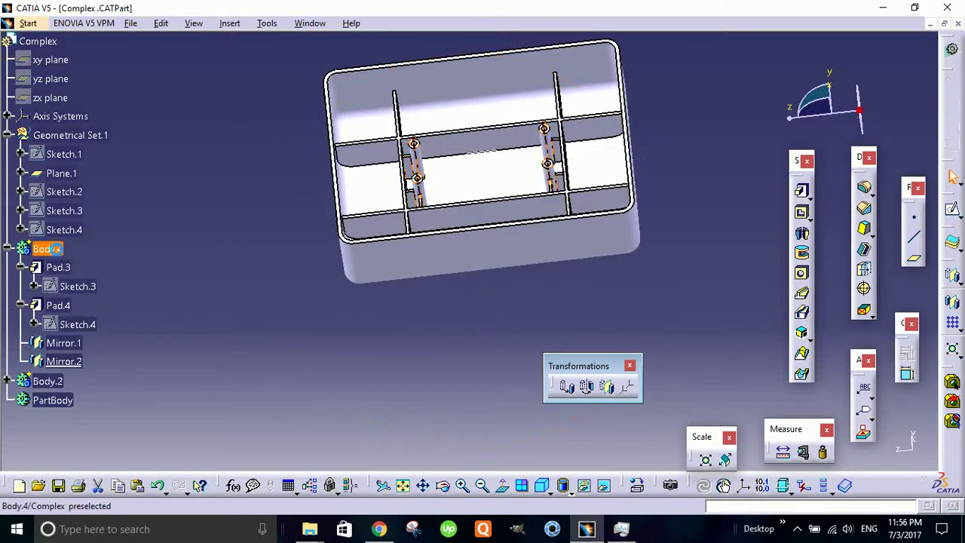
{"action": "middle_click_drag", "start_coordinate": [307, 317], "coordinate": [411, 339]}
- Define Body.2, containing the box and its dividers, as the in-work object
{"action": "left_click", "coordinate": [46, 381]}
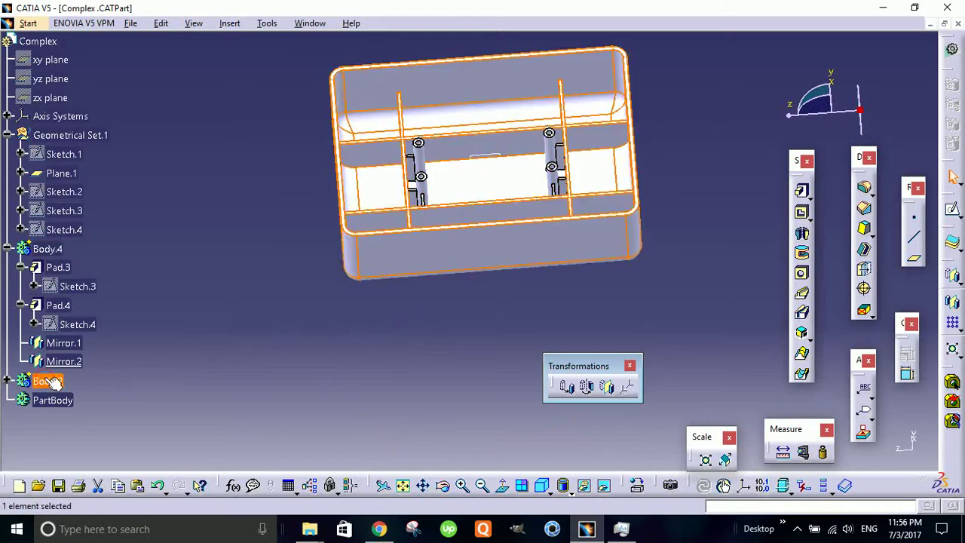
{"action": "right_click", "coordinate": [47, 381]}
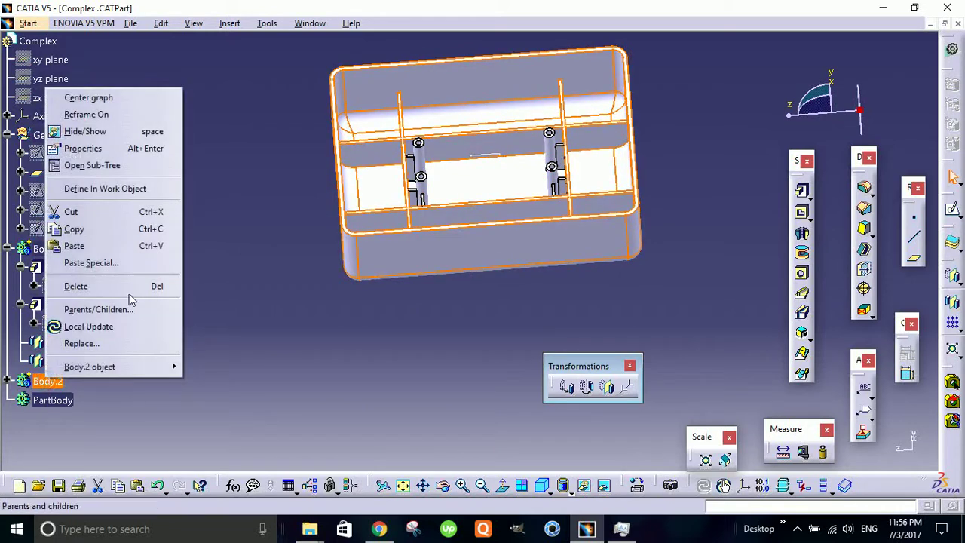
{"action": "left_click", "coordinate": [144, 190]}
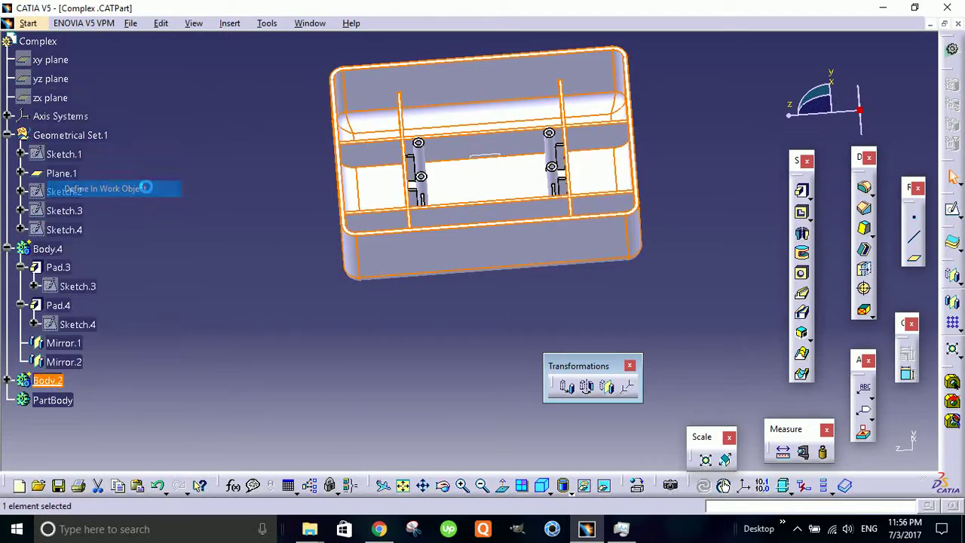
- Add Body.4 with the four ribbed posts to Body.2 with a Boolean Add operation
{"action": "right_click", "coordinate": [48, 248]}
{"action": "mouse_move", "coordinate": [154, 506]}
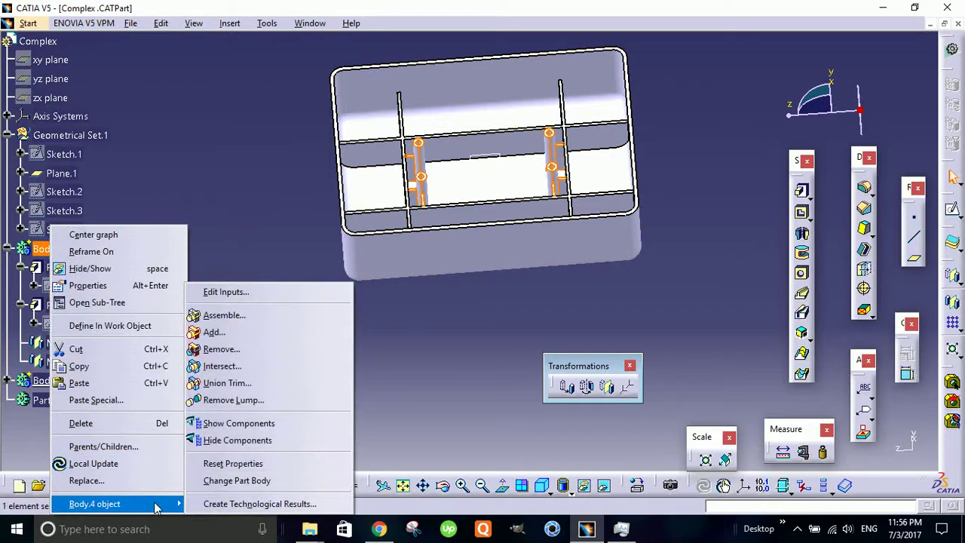
{"action": "left_click", "coordinate": [241, 333]}
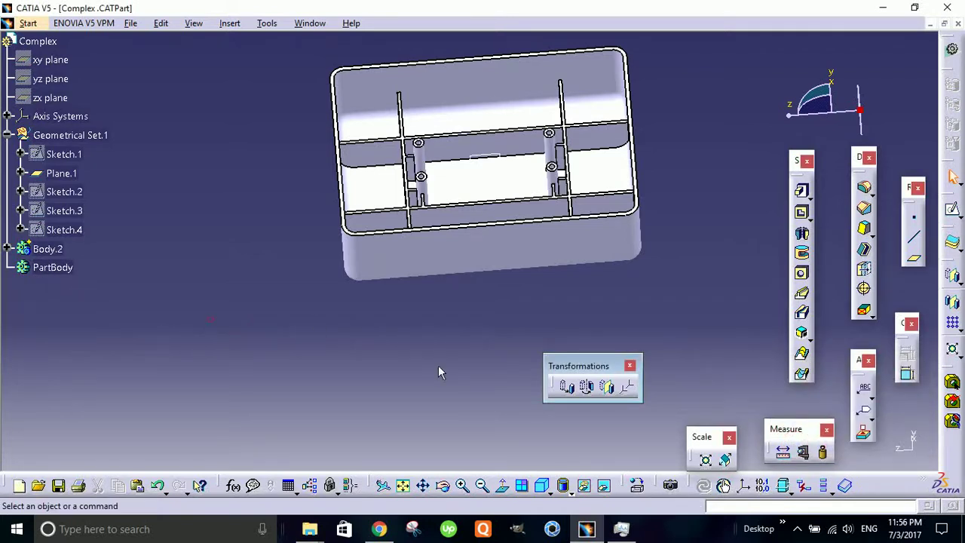
- Examine the combined body from above and at several angles, checking the four ribbed posts in the central compartment
{"action": "middle_click_drag", "start_coordinate": [438, 367], "coordinate": [387, 341]}
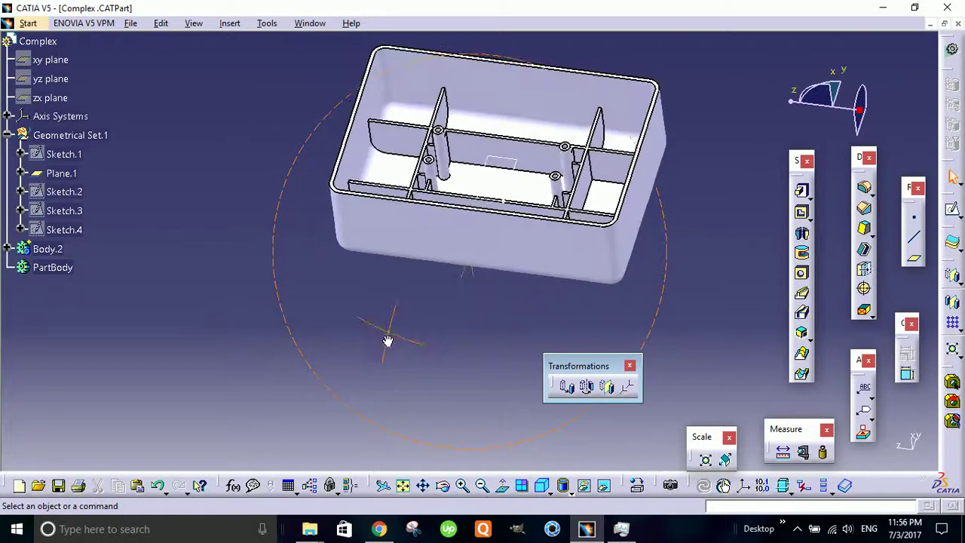
{"action": "left_click", "coordinate": [49, 248]}
{"action": "middle_click_drag", "start_coordinate": [384, 302], "coordinate": [573, 282]}
{"action": "left_click", "coordinate": [685, 208]}
{"action": "middle_click_drag", "start_coordinate": [686, 209], "coordinate": [429, 368]}
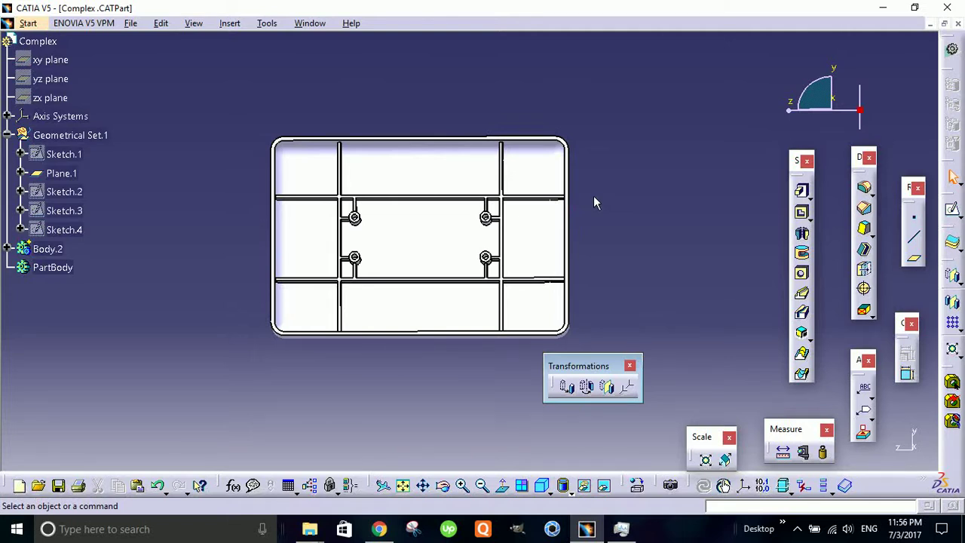
{"action": "middle_click_drag", "start_coordinate": [594, 202], "coordinate": [612, 170]}
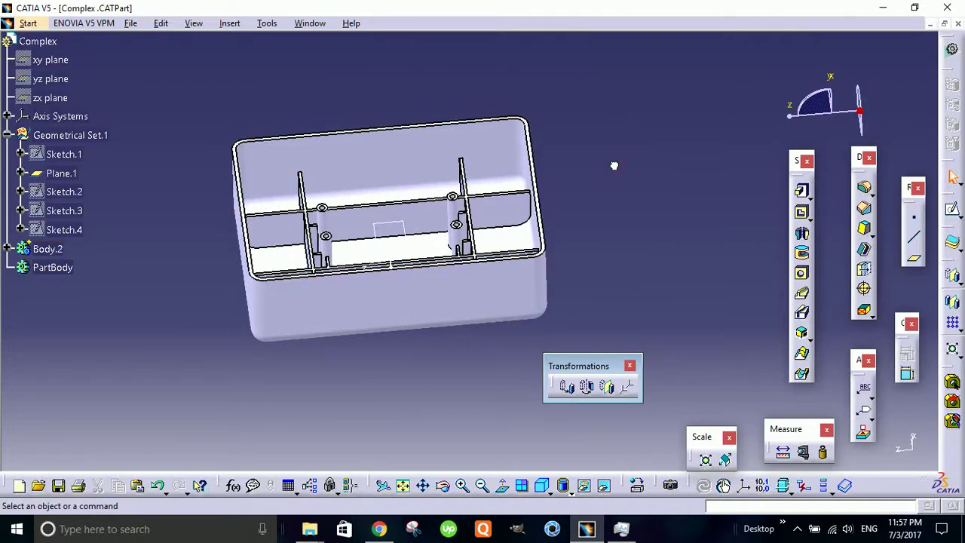
{"action": "middle_click_drag", "start_coordinate": [596, 185], "coordinate": [583, 234]}
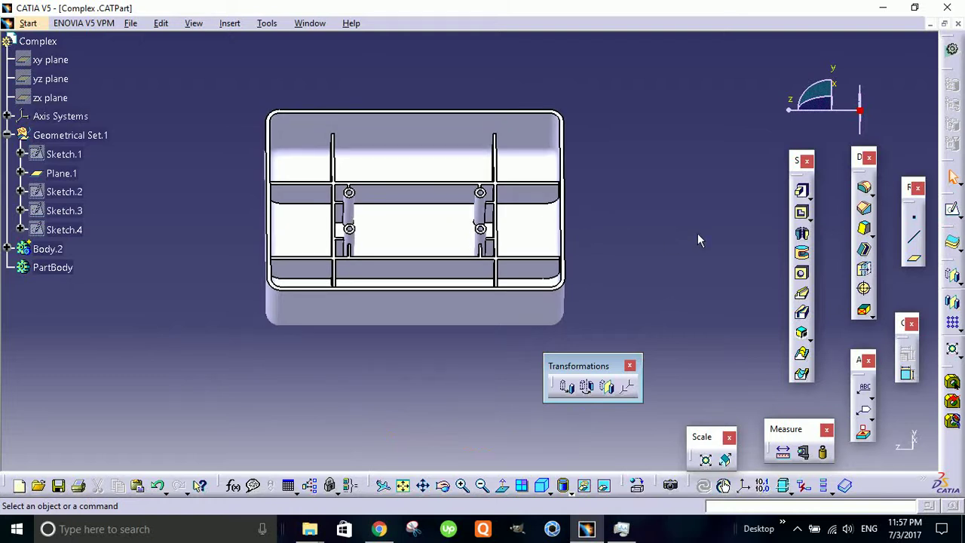